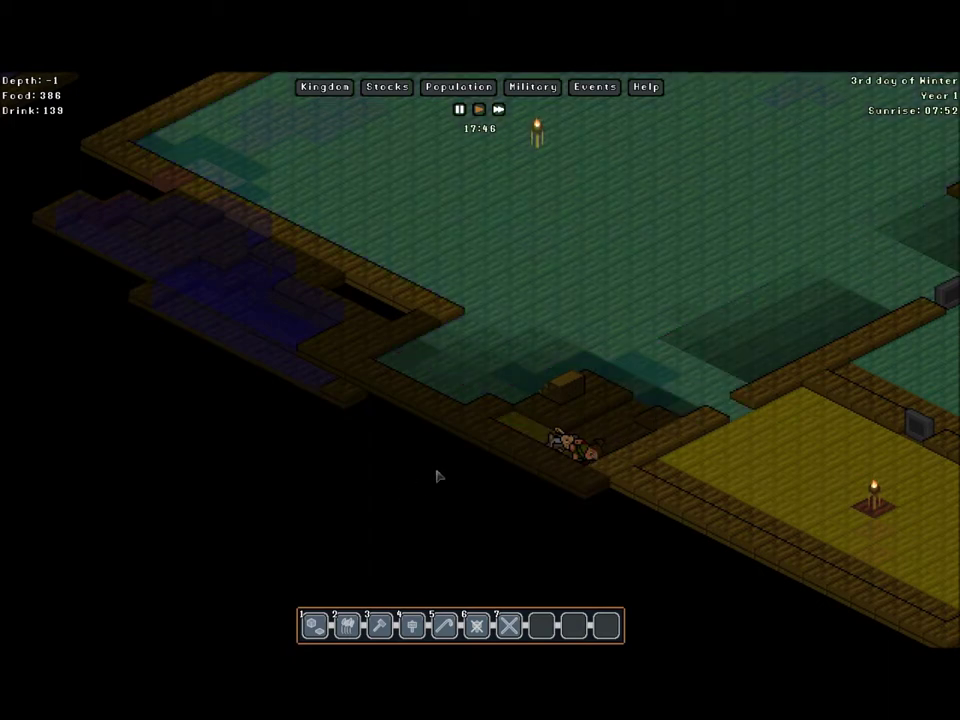
Inspect an underground room tile, close its info panel, and rise to surface depth 0
{"action": "left_click", "coordinate": [583, 463]}
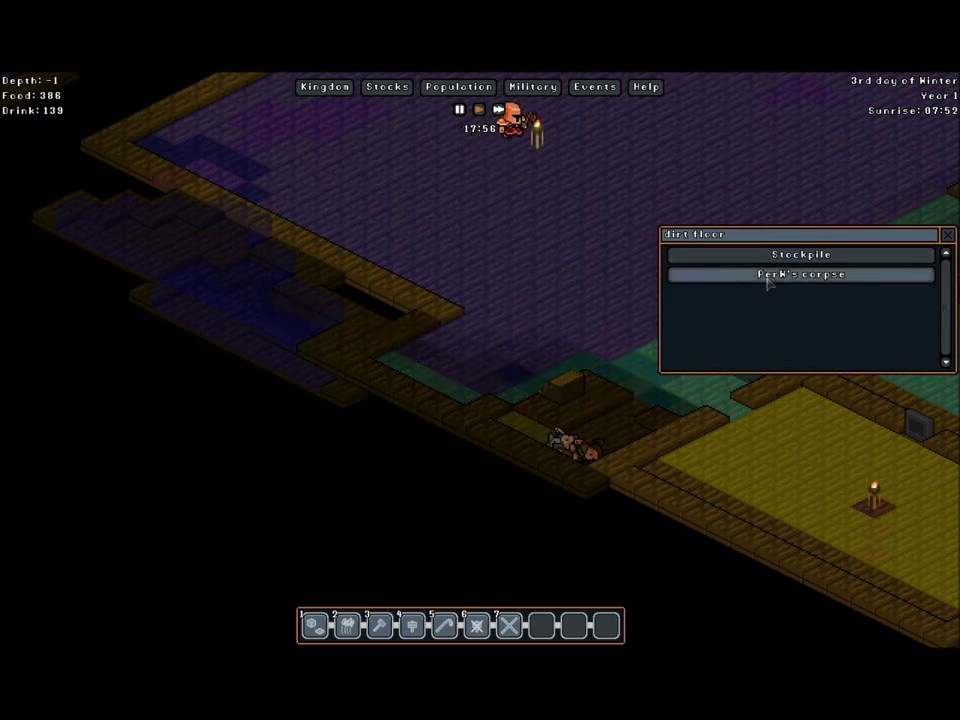
{"action": "left_click", "coordinate": [948, 238]}
{"action": "scroll", "coordinate": [770, 308], "scroll_direction": "up", "scroll_amount": 1}
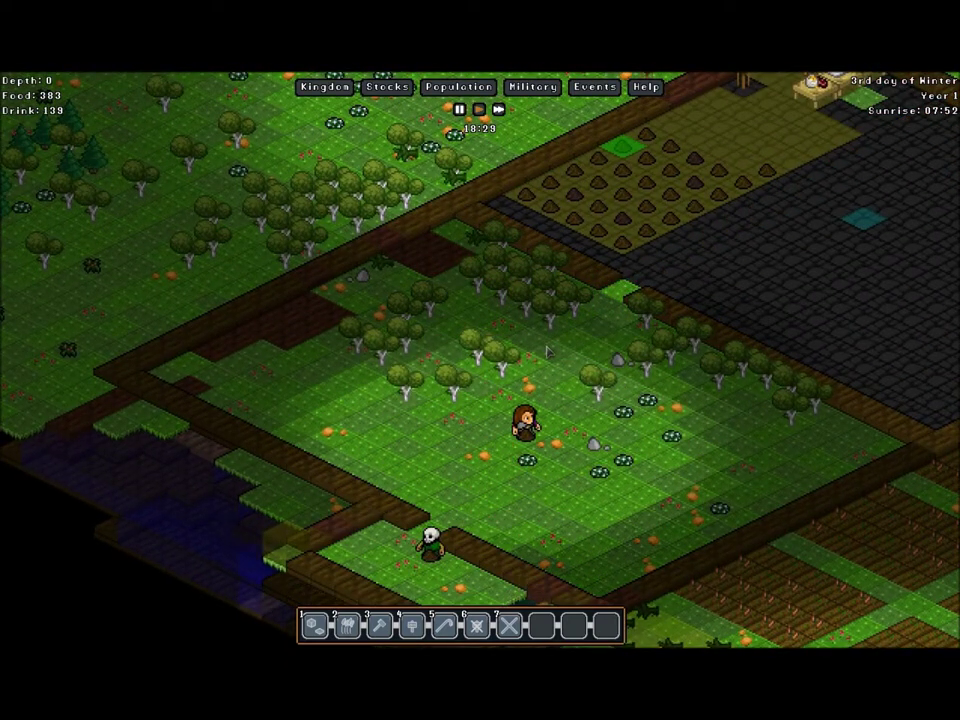
Pan across the surface rooms to the workshops and open the Tailor workshop
{"action": "key", "text": "w"}
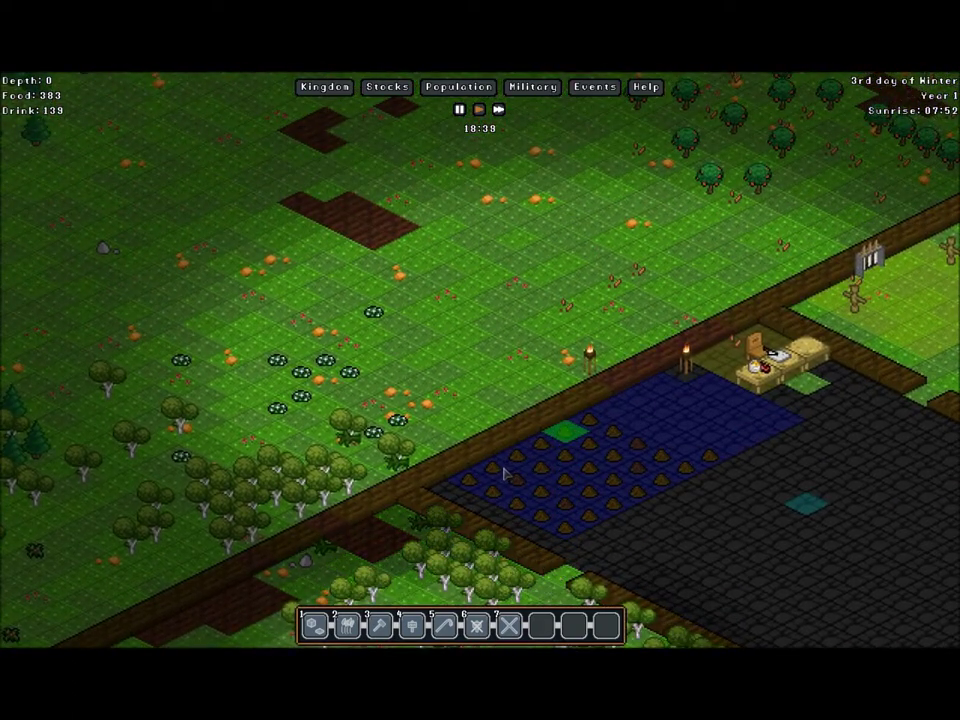
{"action": "key", "text": "d"}
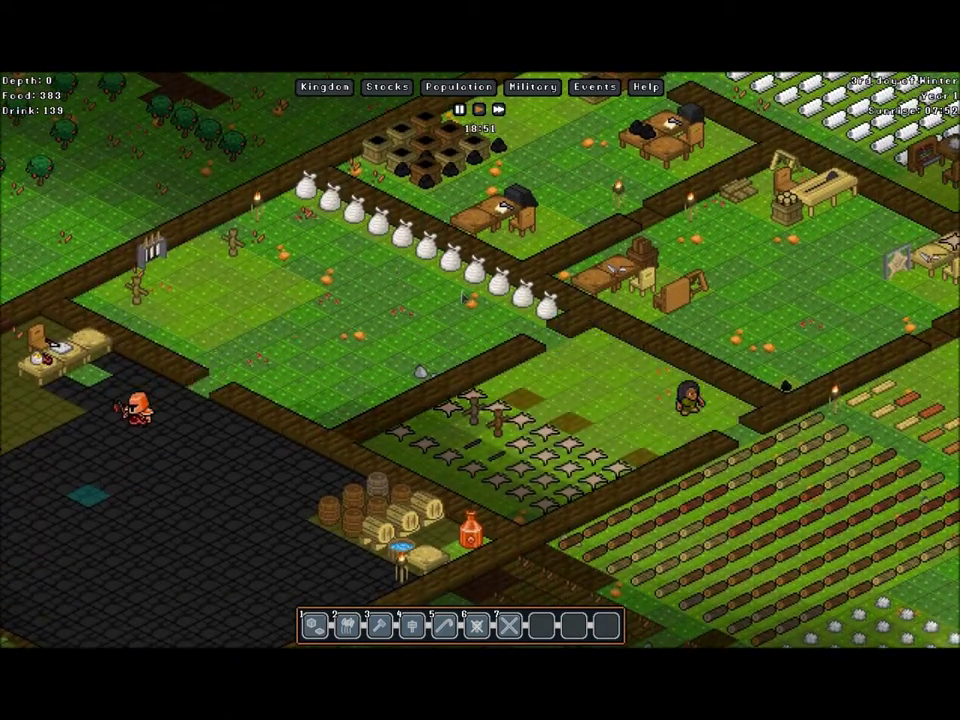
{"action": "key", "text": "d"}
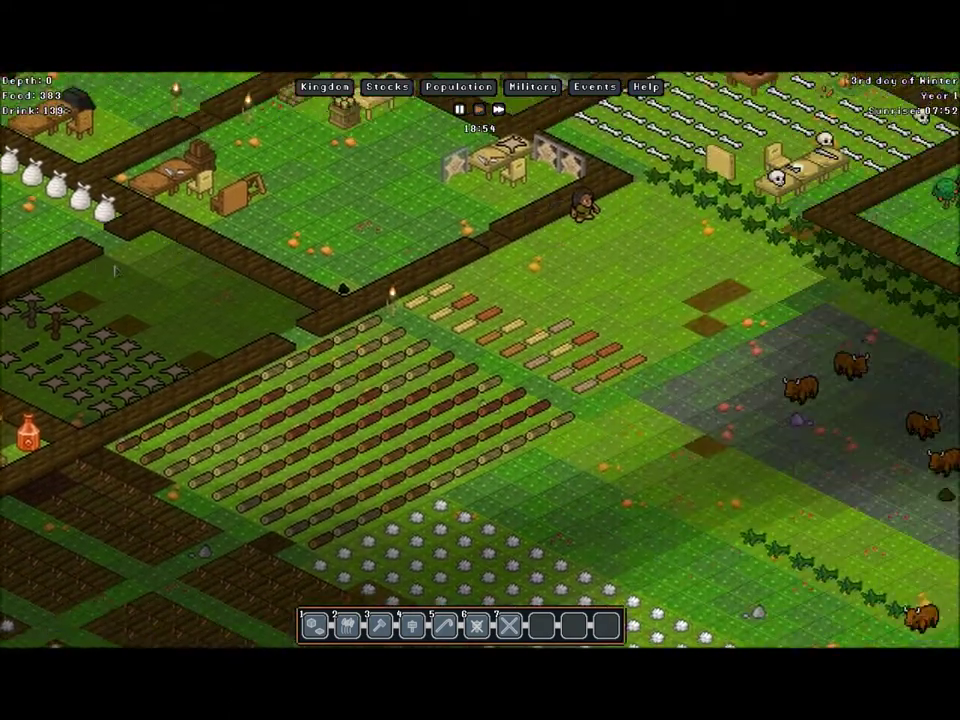
{"action": "key", "text": "d"}
{"action": "key", "text": "w"}
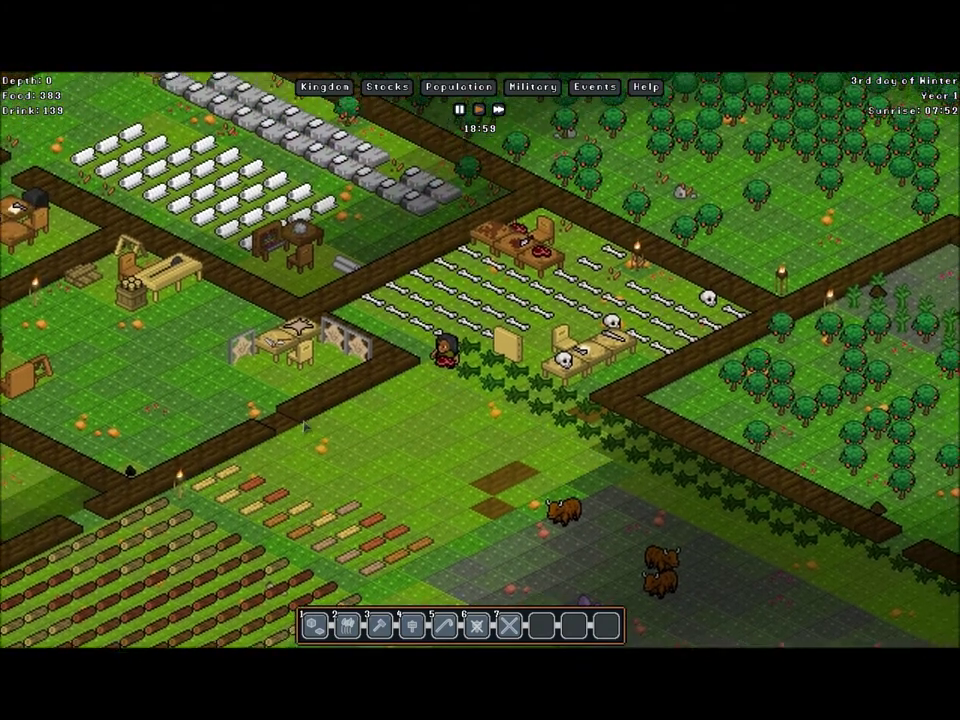
{"action": "key", "text": "w"}
{"action": "key", "text": "a"}
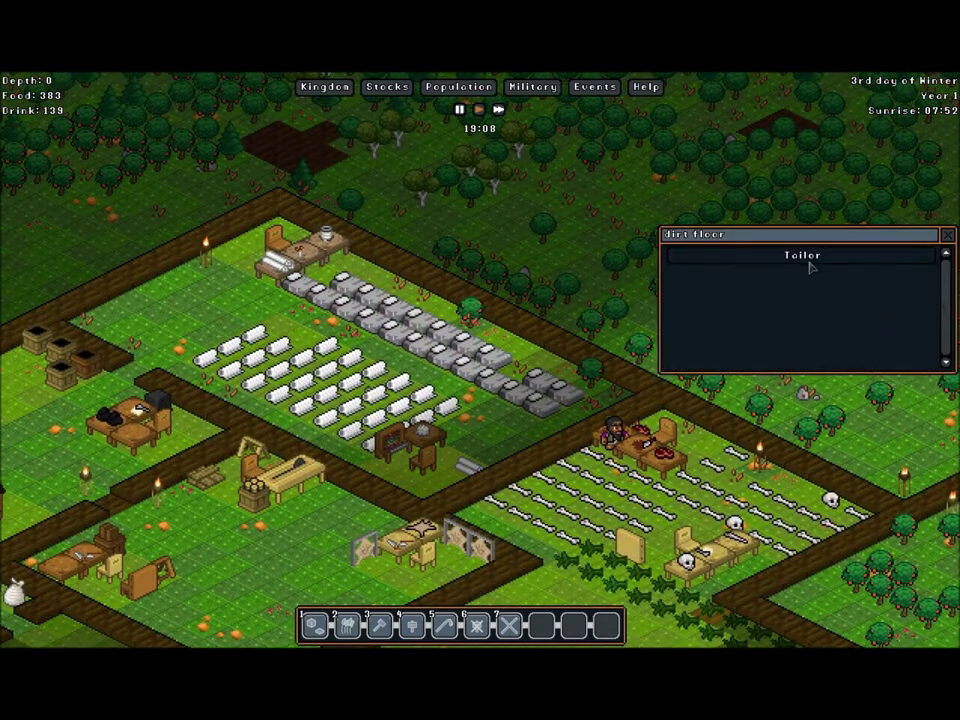
{"action": "left_click", "coordinate": [808, 258]}
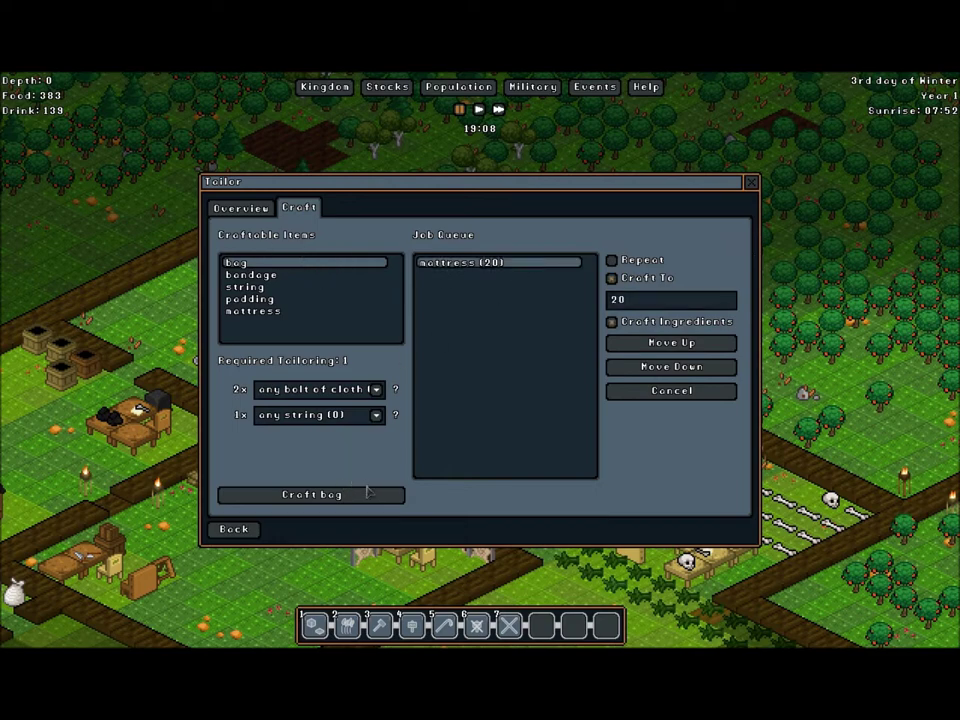
Replace the Tailor's mattress job with a bandage job crafting up to 20, then close the window
{"action": "left_click", "coordinate": [670, 393]}
{"action": "left_click", "coordinate": [256, 278]}
{"action": "left_click", "coordinate": [349, 496]}
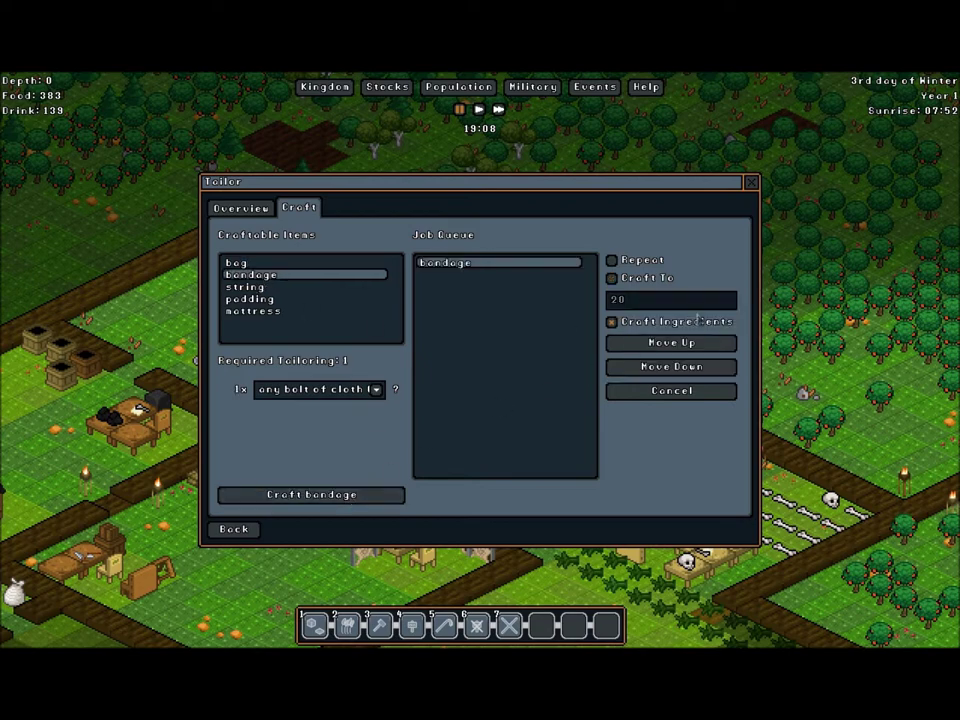
{"action": "left_click", "coordinate": [613, 279]}
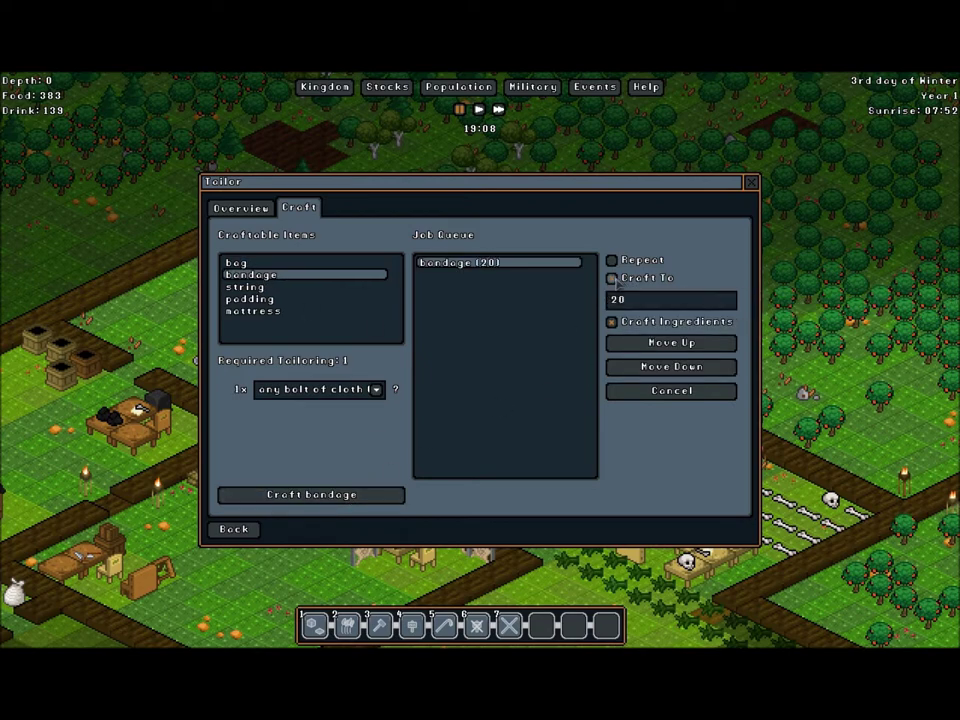
{"action": "left_click", "coordinate": [241, 535]}
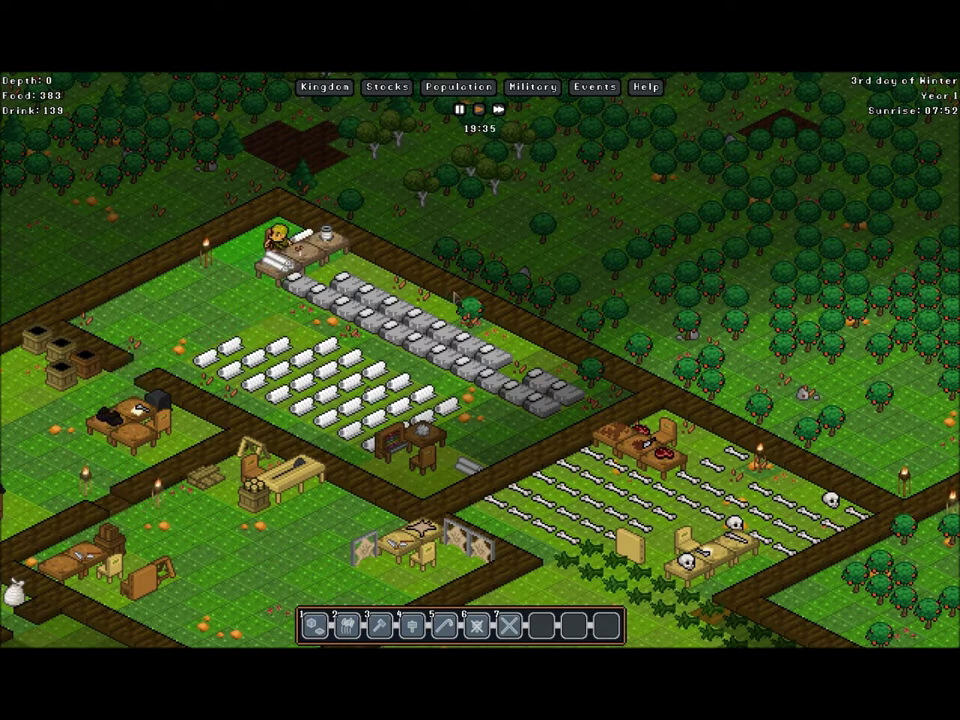
{"action": "key", "text": "Down"}
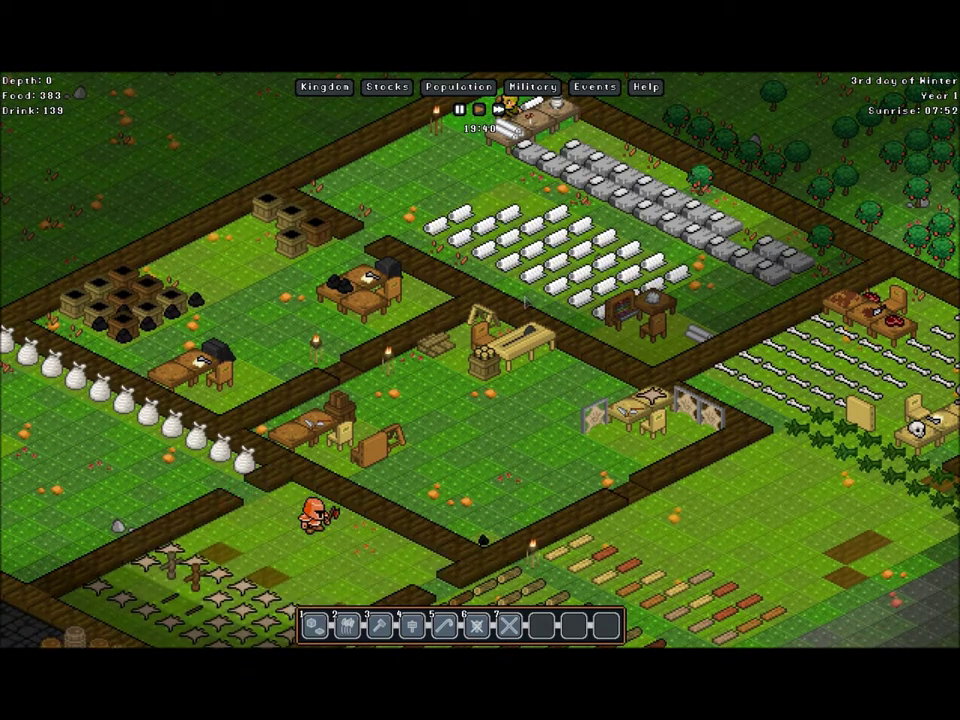
{"action": "key", "text": "Down"}
{"action": "key", "text": "Right"}
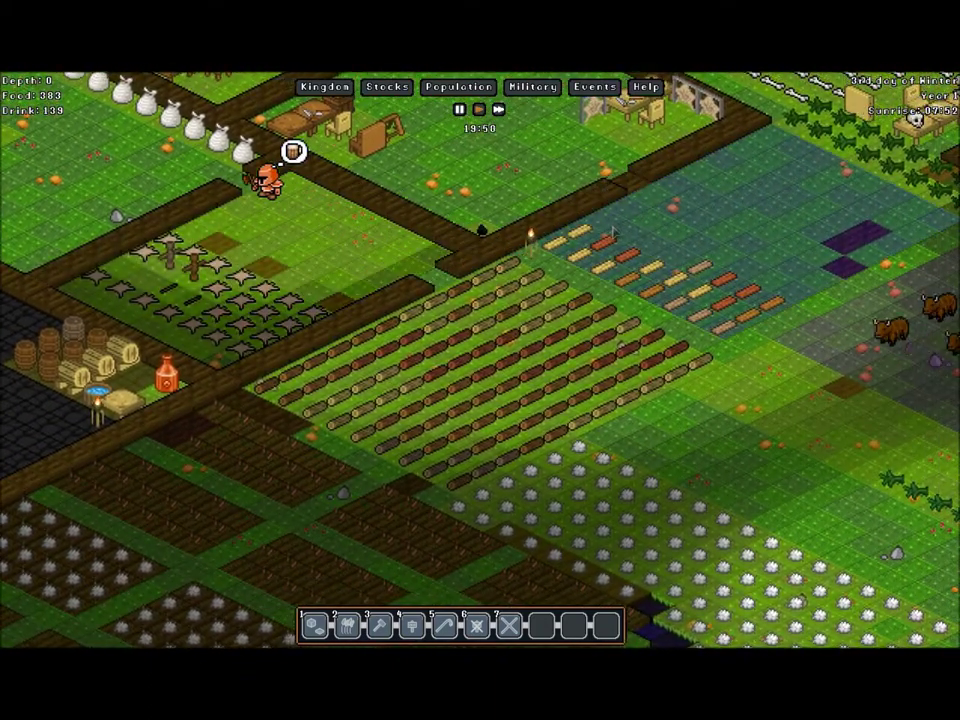
{"action": "key", "text": "Down"}
{"action": "left_click_drag", "start_coordinate": [512, 349], "coordinate": [815, 135]}
{"action": "key", "text": "Right"}
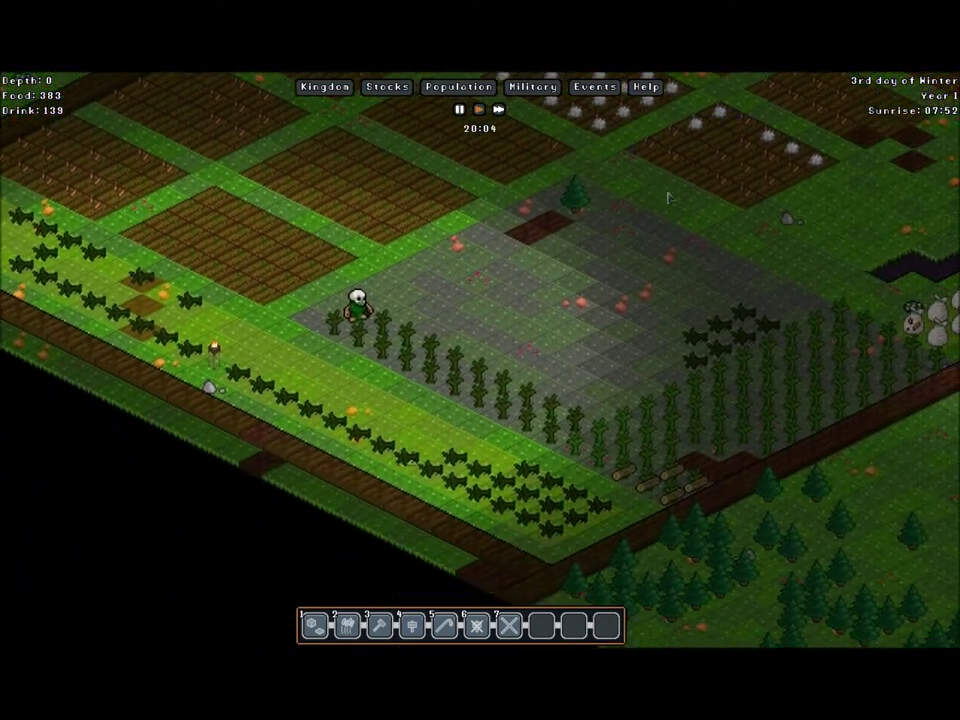
{"action": "key", "text": "Up"}
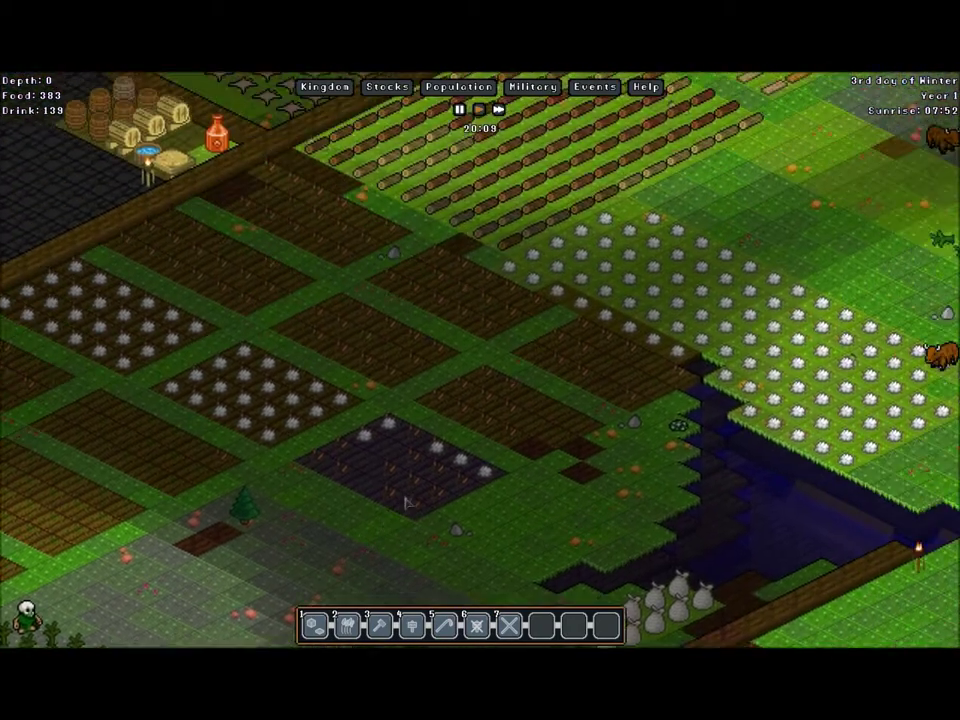
{"action": "key", "text": "Right"}
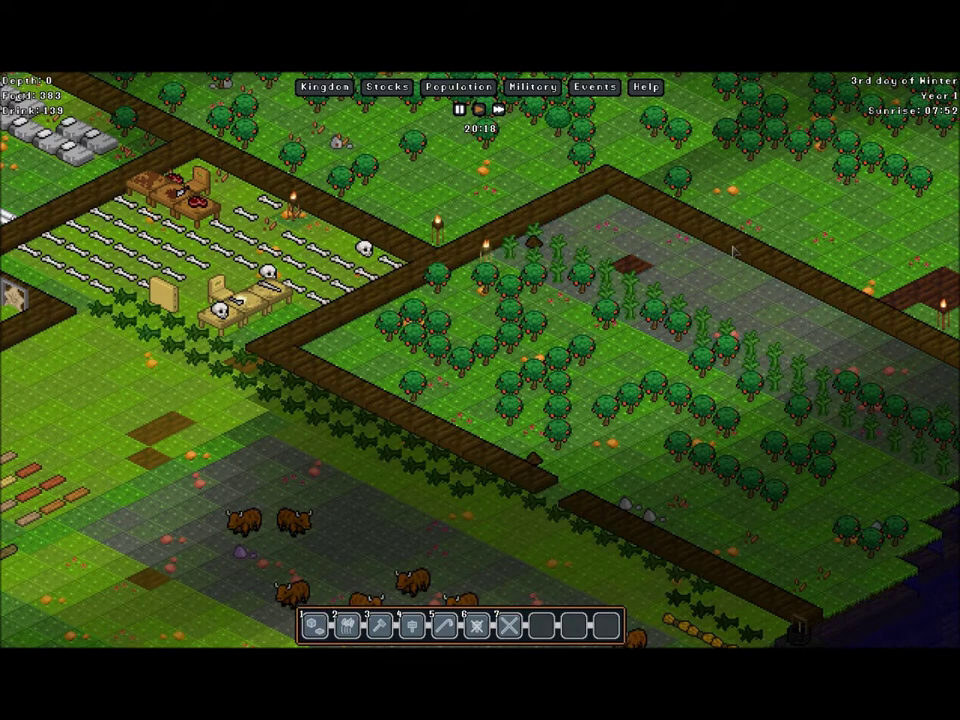
{"action": "key", "text": "Down"}
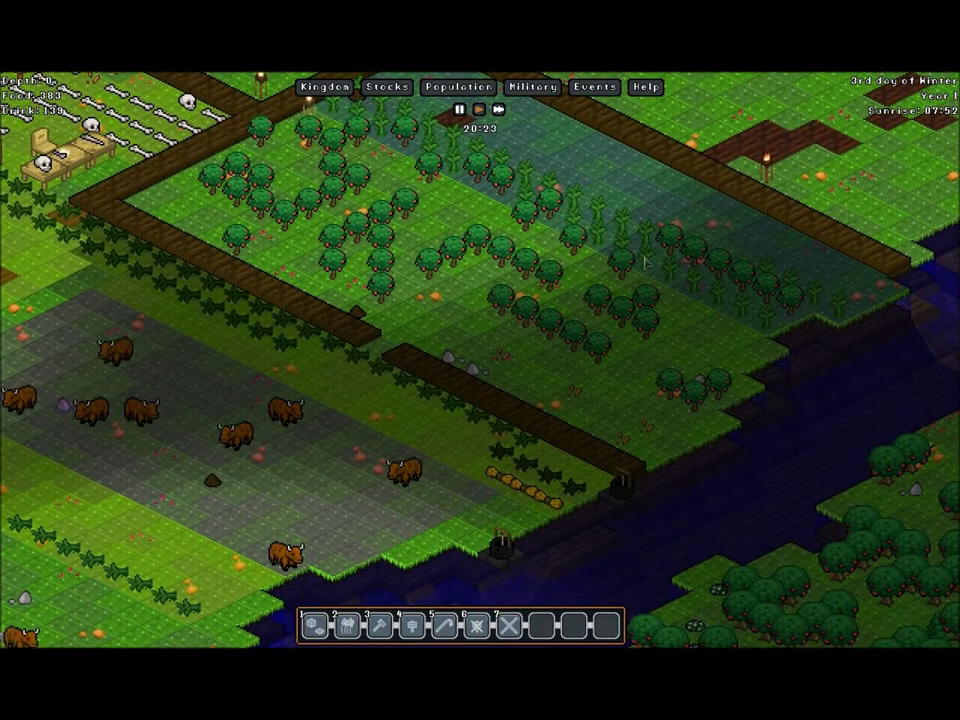
Change the apple grove's tree species to orange
{"action": "left_click", "coordinate": [709, 223]}
{"action": "left_click", "coordinate": [729, 257]}
{"action": "left_click", "coordinate": [649, 292]}
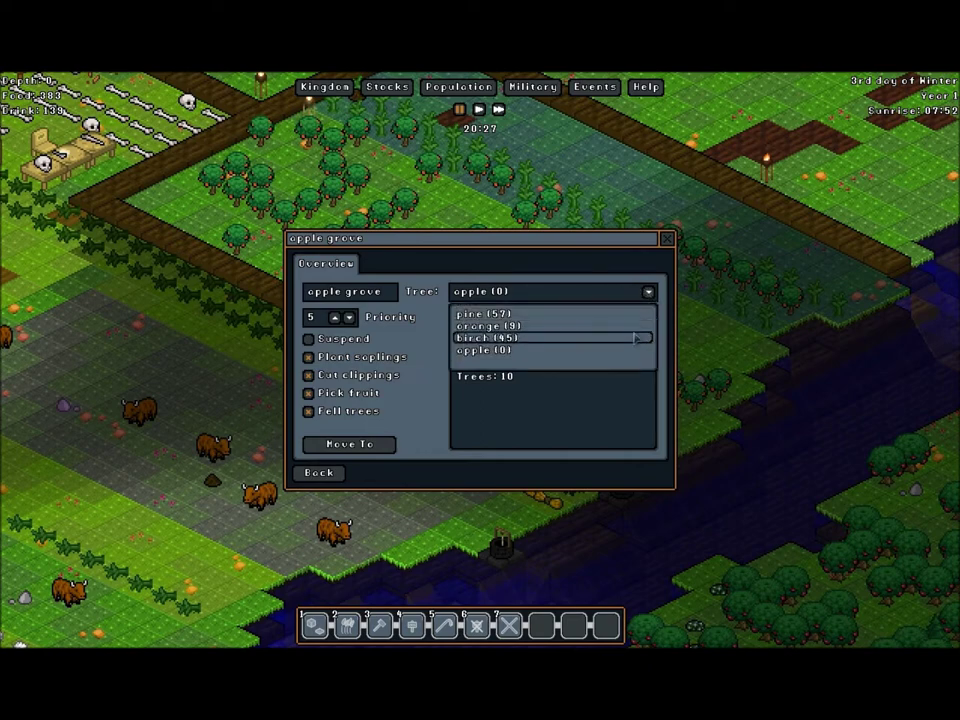
{"action": "left_click", "coordinate": [630, 327]}
{"action": "left_click", "coordinate": [319, 478]}
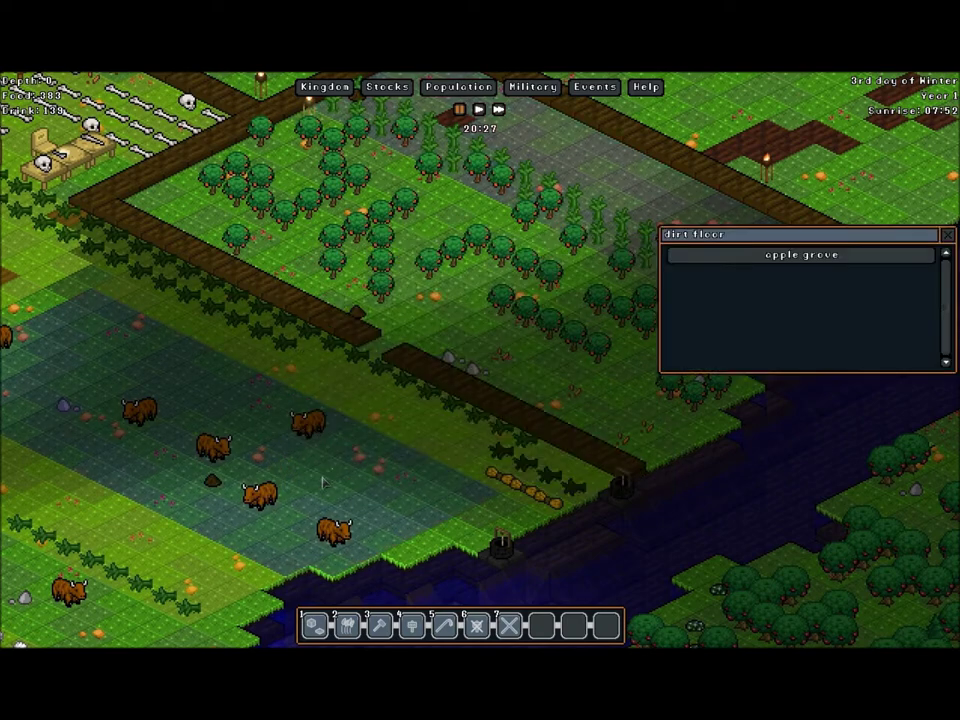
Verify the orange grove, inspect the cotton field, and pan to it and the cow pasture
{"action": "left_click", "coordinate": [947, 236]}
{"action": "left_click", "coordinate": [700, 258]}
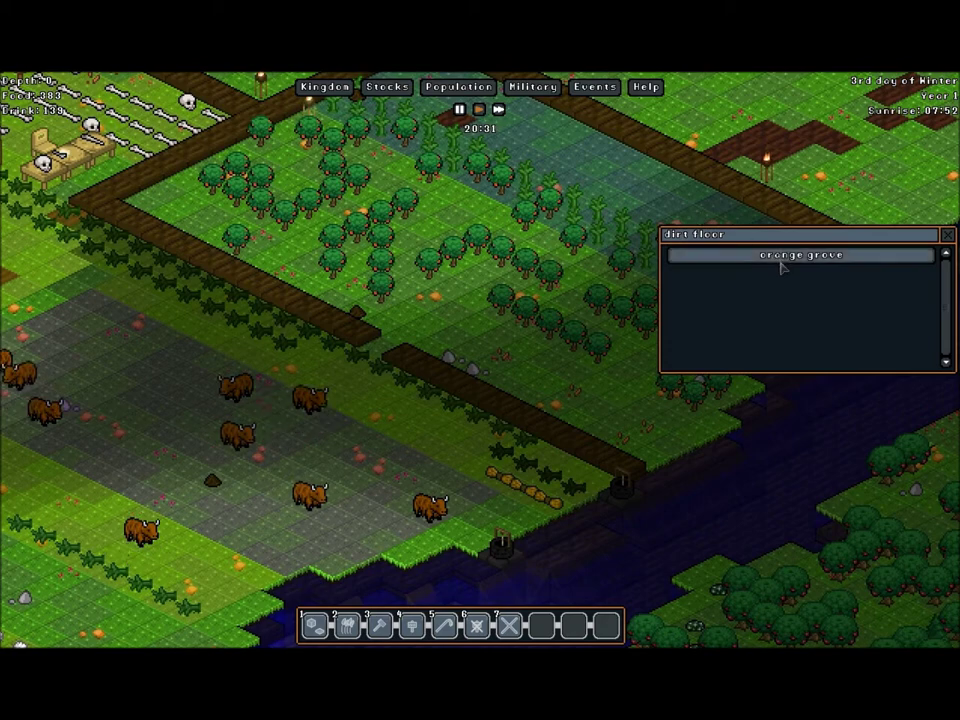
{"action": "left_click", "coordinate": [947, 235]}
{"action": "left_click", "coordinate": [502, 362]}
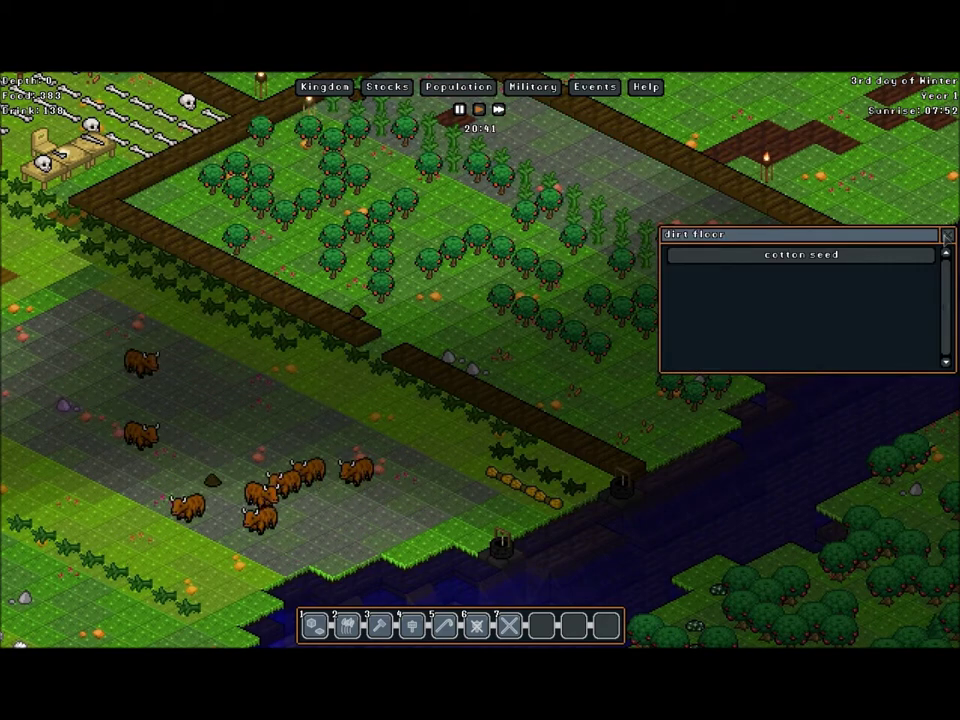
{"action": "right_click", "coordinate": [437, 357]}
{"action": "left_click_drag", "start_coordinate": [437, 357], "coordinate": [608, 252]}
{"action": "left_click", "coordinate": [636, 230]}
{"action": "left_click", "coordinate": [722, 258]}
{"action": "left_click", "coordinate": [338, 487]}
{"action": "key", "text": "Escape"}
{"action": "left_click", "coordinate": [484, 283]}
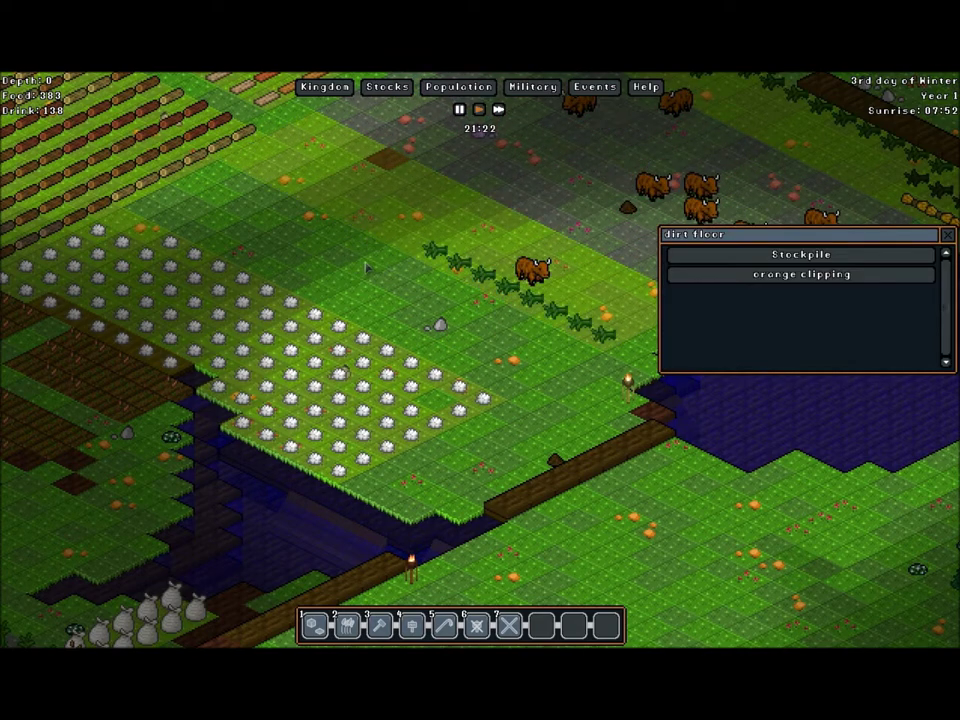
{"action": "key", "text": "w"}
{"action": "key", "text": "a"}
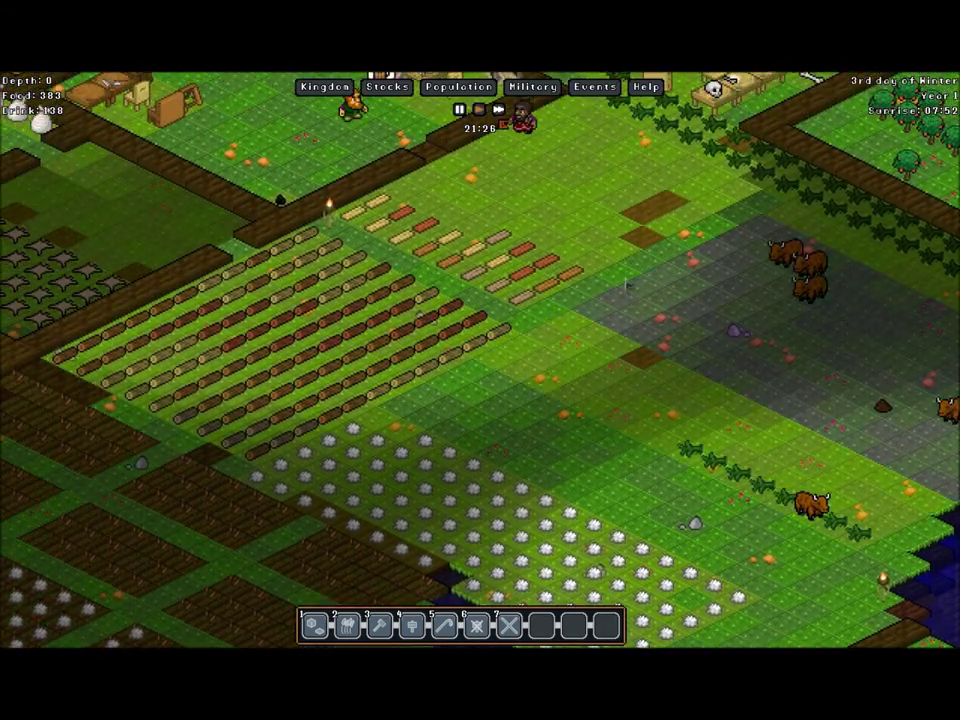
{"action": "key", "text": "d"}
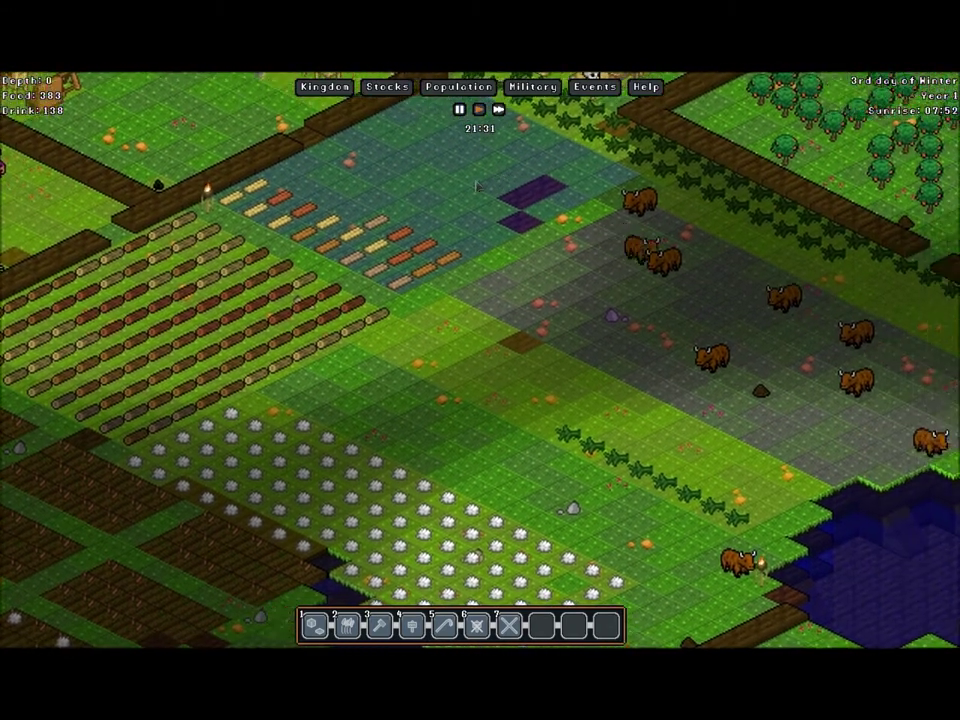
{"action": "key", "text": "d"}
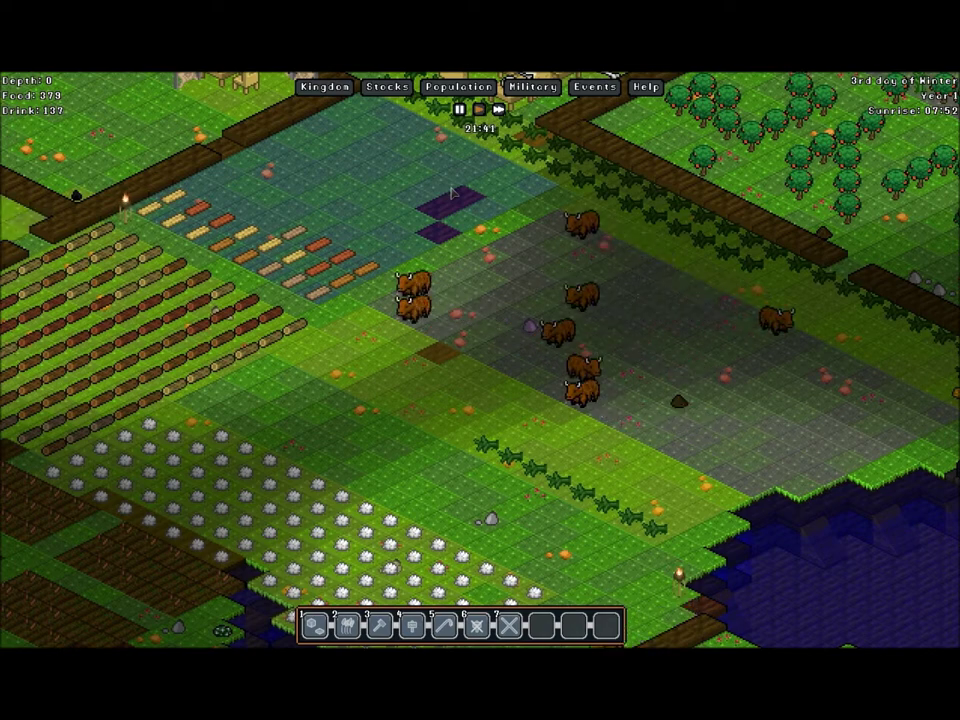
{"action": "key", "text": "s"}
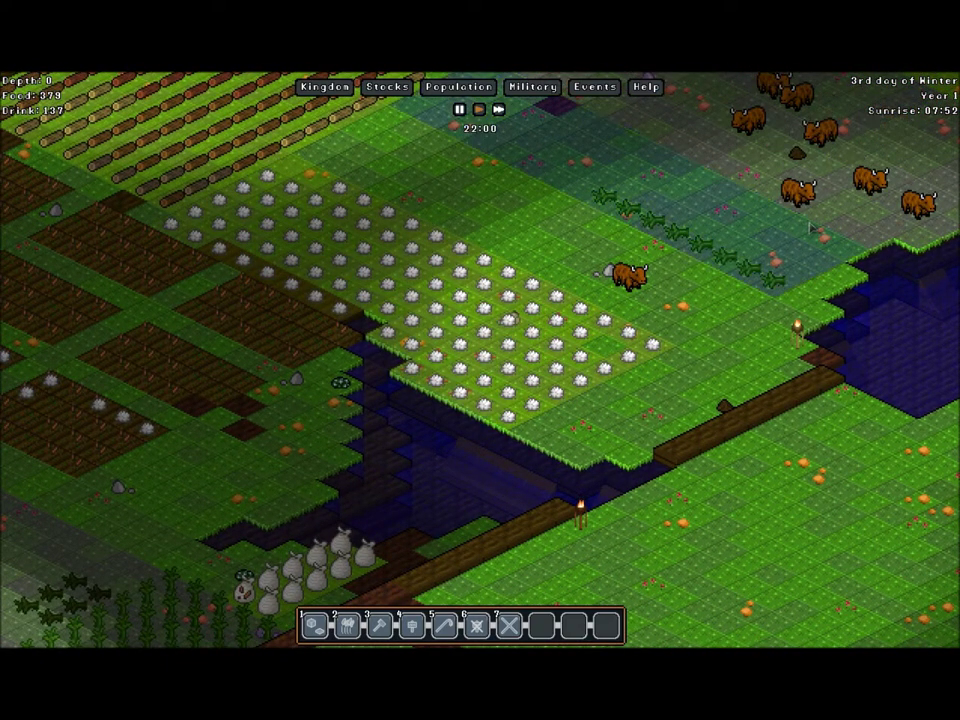
{"action": "key", "text": "w"}
{"action": "key", "text": "d"}
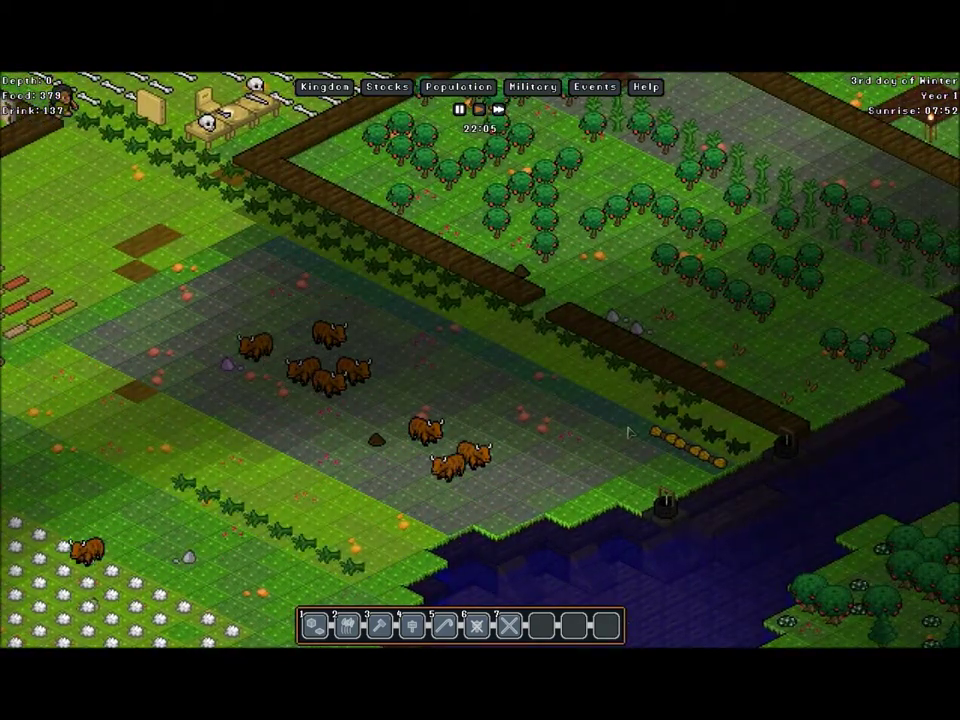
{"action": "left_click", "coordinate": [683, 424]}
{"action": "left_click", "coordinate": [947, 234]}
{"action": "key", "text": "Left"}
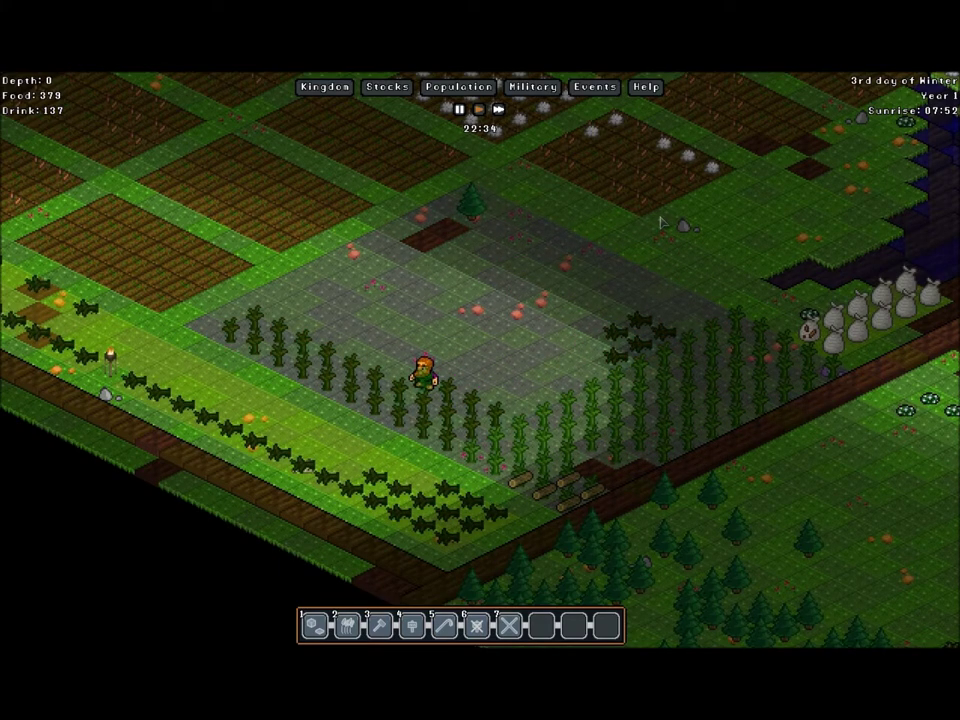
{"action": "key", "text": "Up"}
{"action": "key", "text": "Up"}
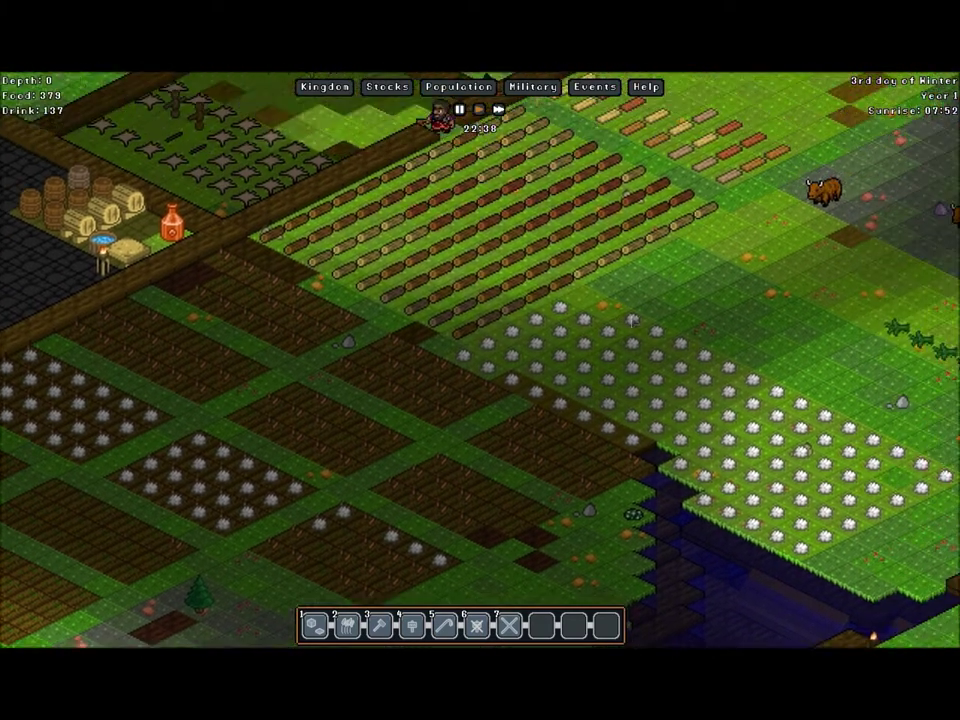
{"action": "key", "text": "Left"}
{"action": "key", "text": "Left"}
{"action": "key", "text": "Left"}
{"action": "key", "text": "Left"}
{"action": "key", "text": "Left"}
{"action": "key", "text": "Left"}
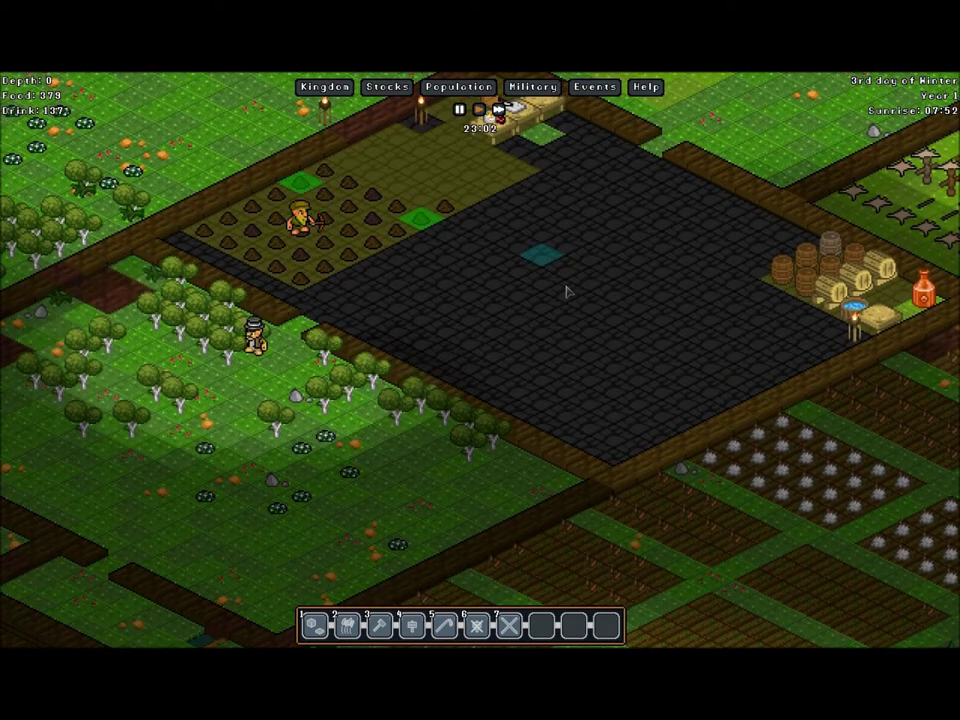
Pan around the underground farm at depth -1, then rise to depth 0 and centre the surface workshops
{"action": "scroll", "coordinate": [566, 291], "scroll_direction": "down", "scroll_amount": 1}
{"action": "key", "text": "Down"}
{"action": "key", "text": "Down"}
{"action": "key", "text": "Down"}
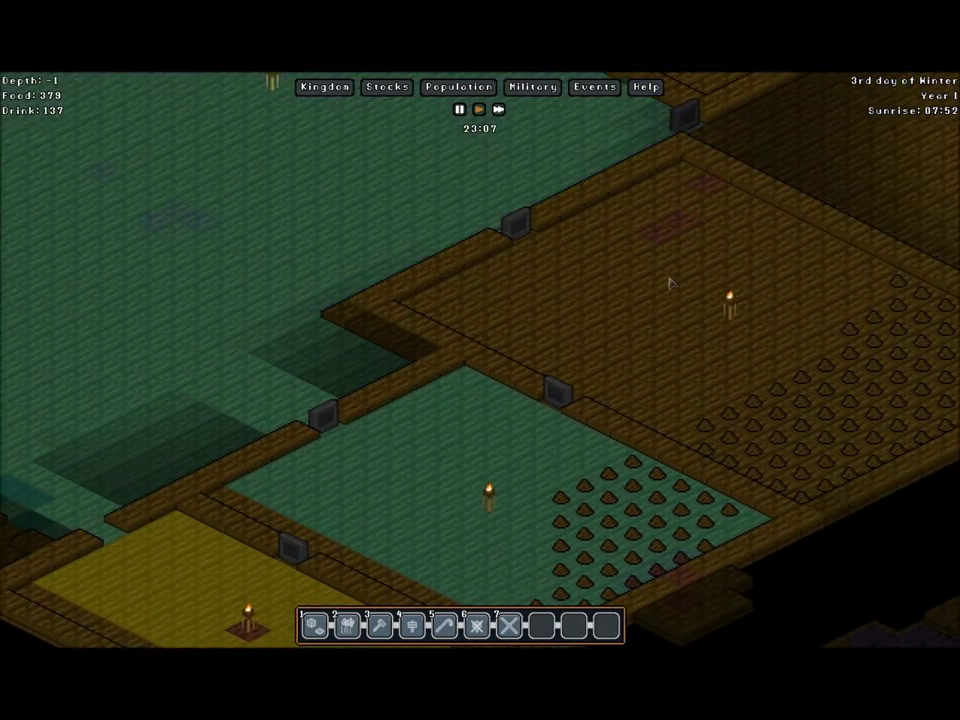
{"action": "key", "text": "Right"}
{"action": "key", "text": "Right"}
{"action": "key", "text": "Right"}
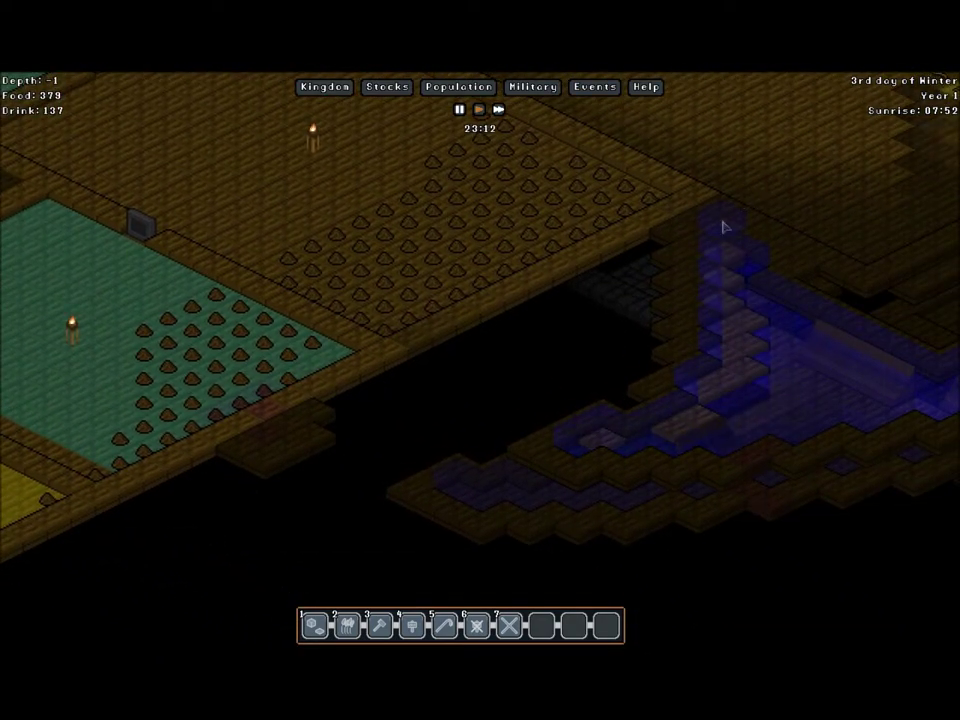
{"action": "key", "text": "Up"}
{"action": "key", "text": "Up"}
{"action": "key", "text": "Up"}
{"action": "key", "text": "Right"}
{"action": "key", "text": "Right"}
{"action": "key", "text": "Right"}
{"action": "key", "text": "Right"}
{"action": "key", "text": "Up"}
{"action": "scroll", "coordinate": [500, 342], "scroll_direction": "up", "scroll_amount": 1}
{"action": "scroll", "coordinate": [506, 339], "scroll_direction": "down", "scroll_amount": 2}
{"action": "scroll", "coordinate": [531, 420], "scroll_direction": "up", "scroll_amount": 2}
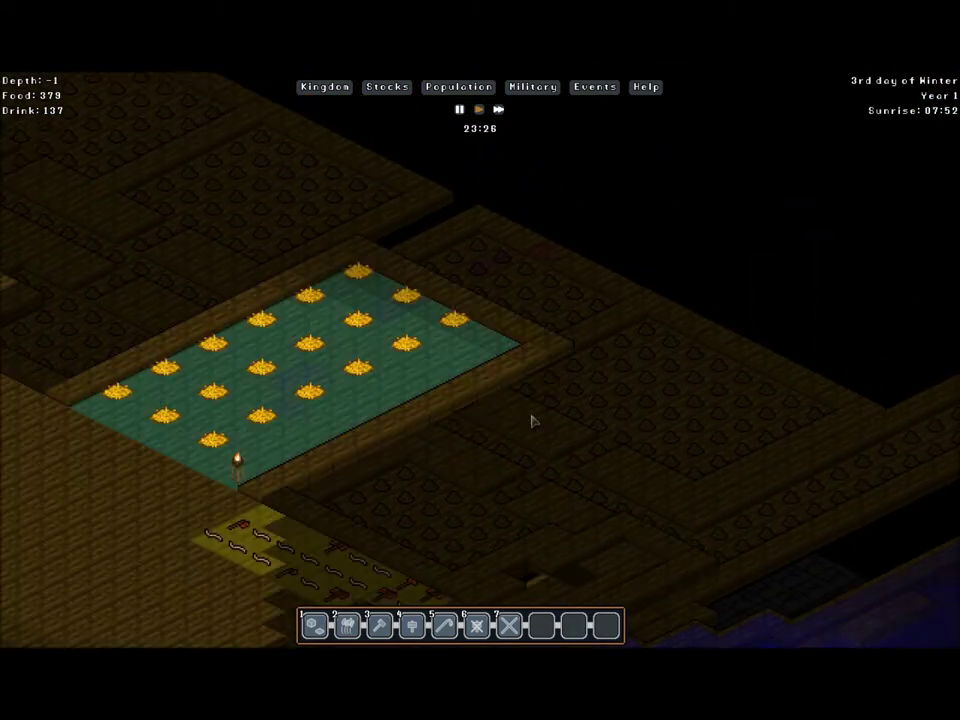
{"action": "key", "text": "Up"}
{"action": "key", "text": "Up"}
{"action": "key", "text": "Left"}
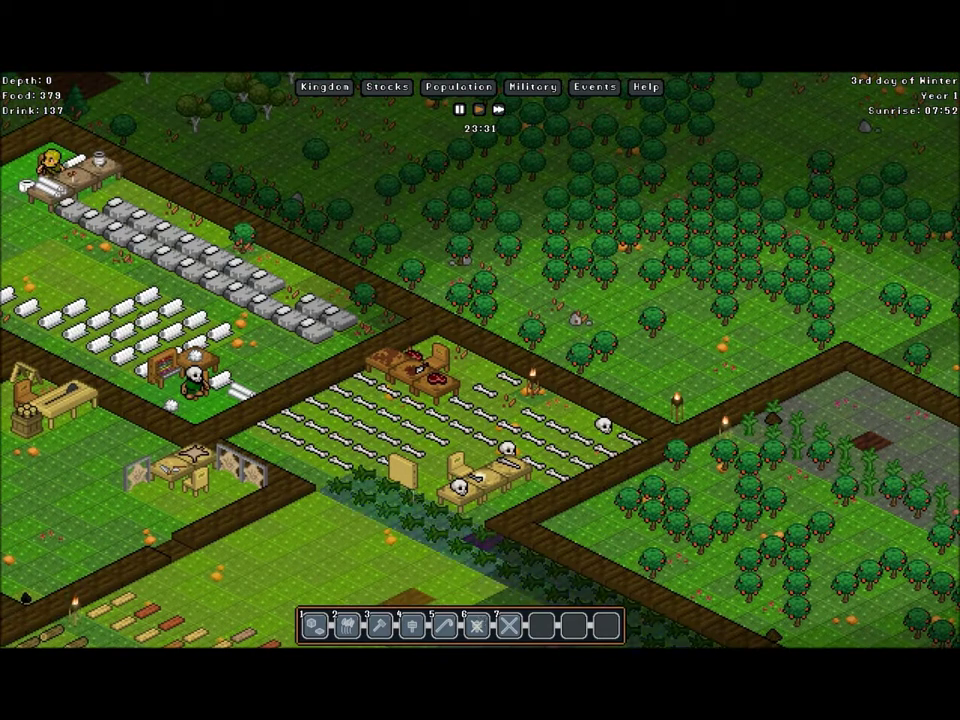
{"action": "left_click", "coordinate": [470, 470]}
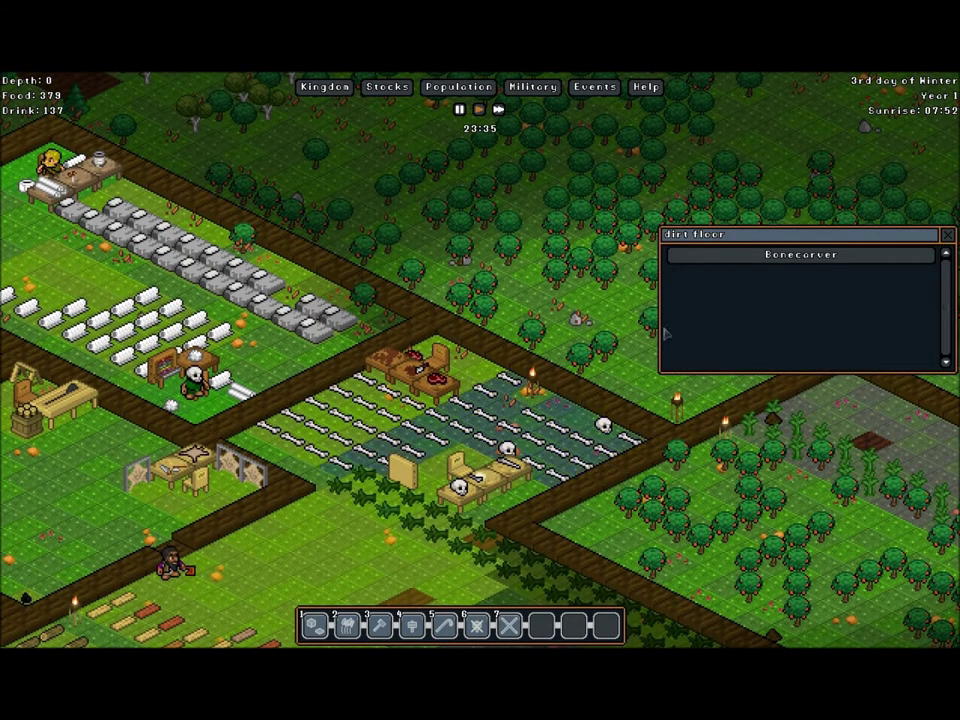
{"action": "left_click", "coordinate": [761, 266]}
{"action": "left_click", "coordinate": [750, 182]}
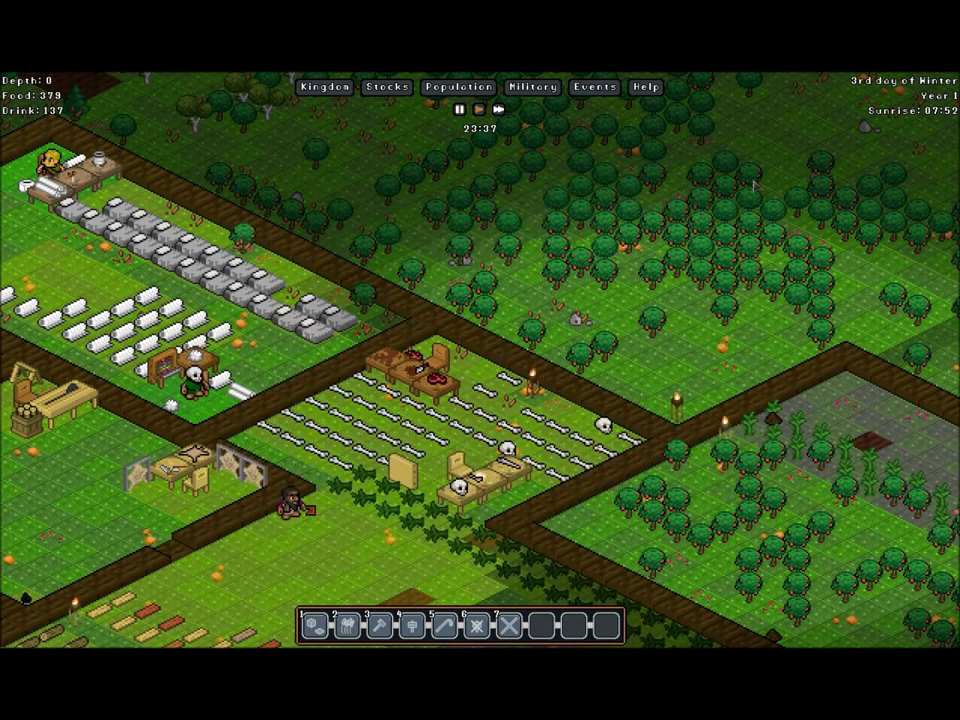
{"action": "left_click", "coordinate": [603, 424]}
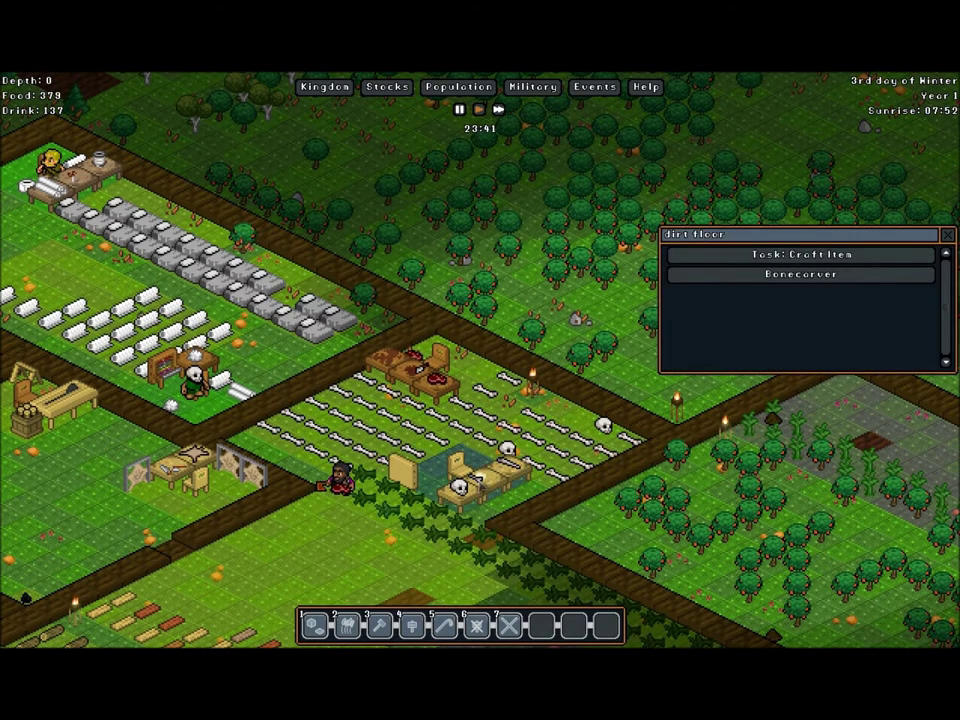
{"action": "left_click", "coordinate": [800, 254]}
{"action": "key", "text": "Escape"}
{"action": "left_click", "coordinate": [358, 377]}
{"action": "left_click", "coordinate": [690, 261]}
{"action": "left_click", "coordinate": [232, 209]}
{"action": "left_click", "coordinate": [755, 183]}
{"action": "key", "text": "Down"}
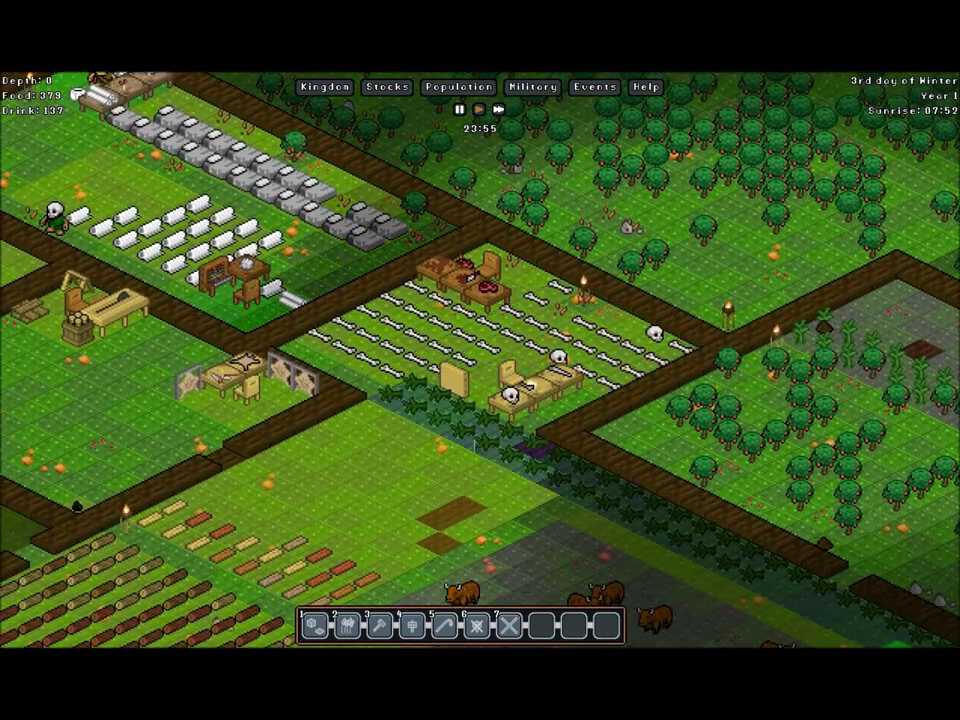
{"action": "left_click", "coordinate": [440, 512]}
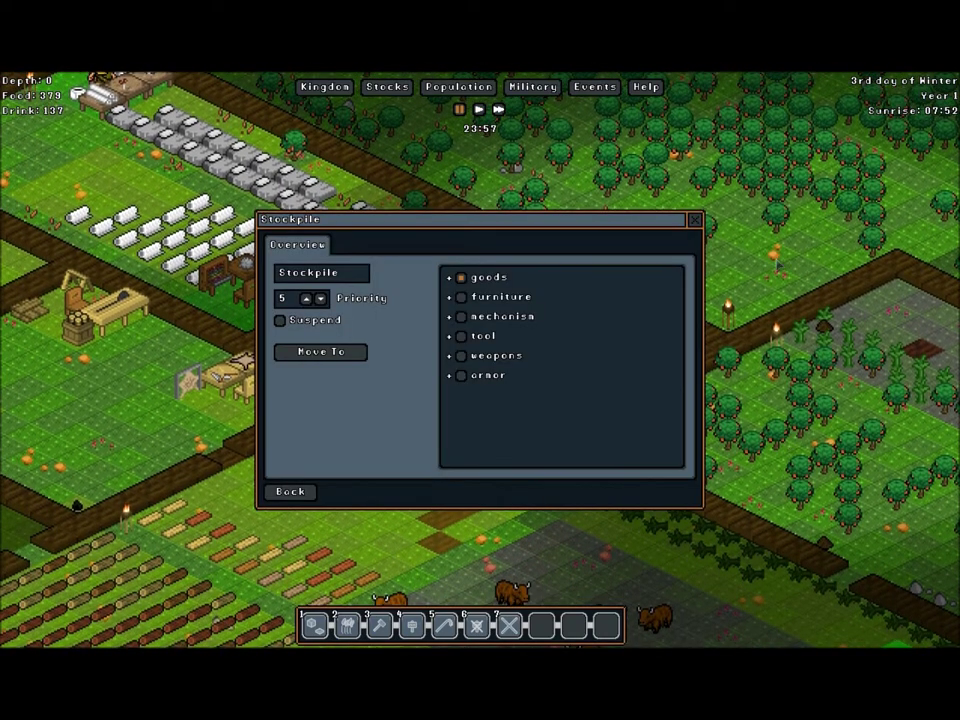
{"action": "right_click", "coordinate": [778, 252]}
{"action": "left_click", "coordinate": [785, 328]}
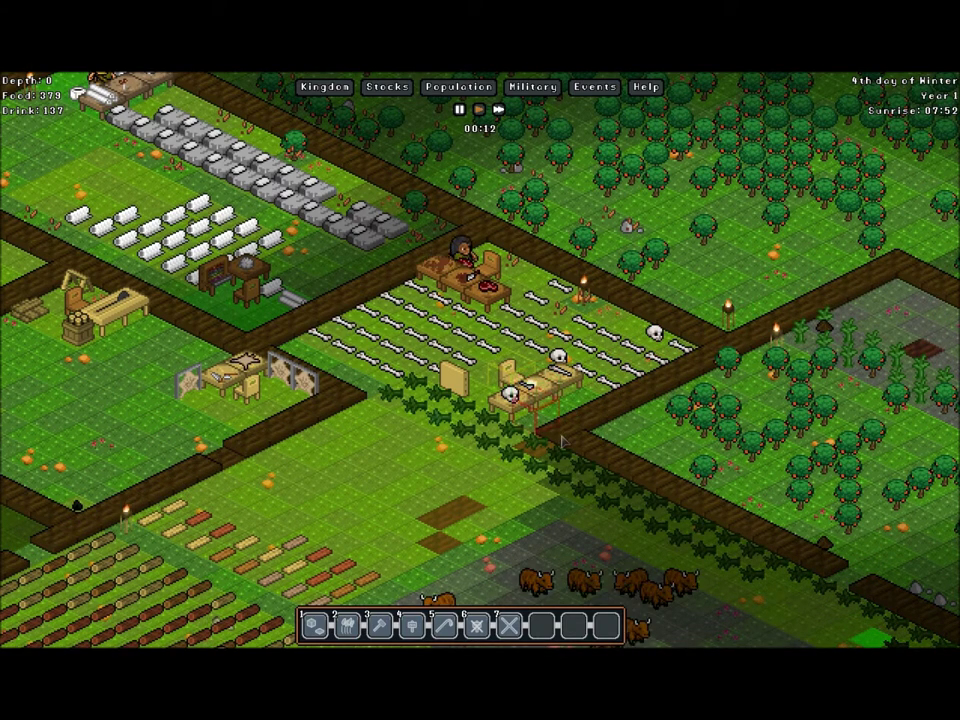
{"action": "key", "text": "a"}
{"action": "key", "text": "s"}
{"action": "left_click_drag", "start_coordinate": [315, 392], "coordinate": [728, 384]}
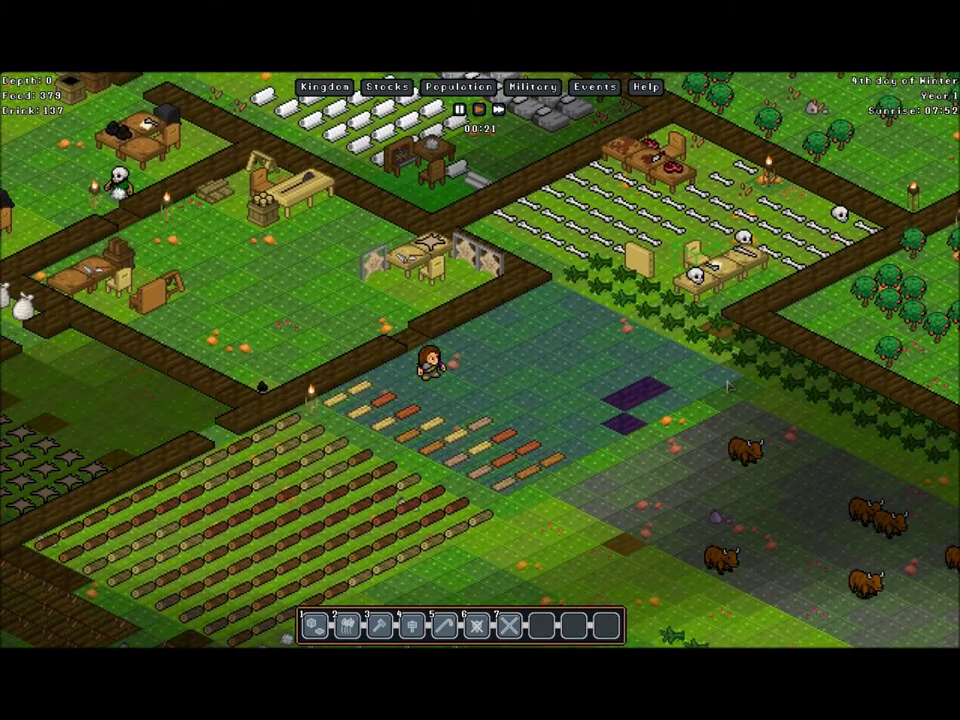
{"action": "key", "text": "s"}
{"action": "key", "text": "s"}
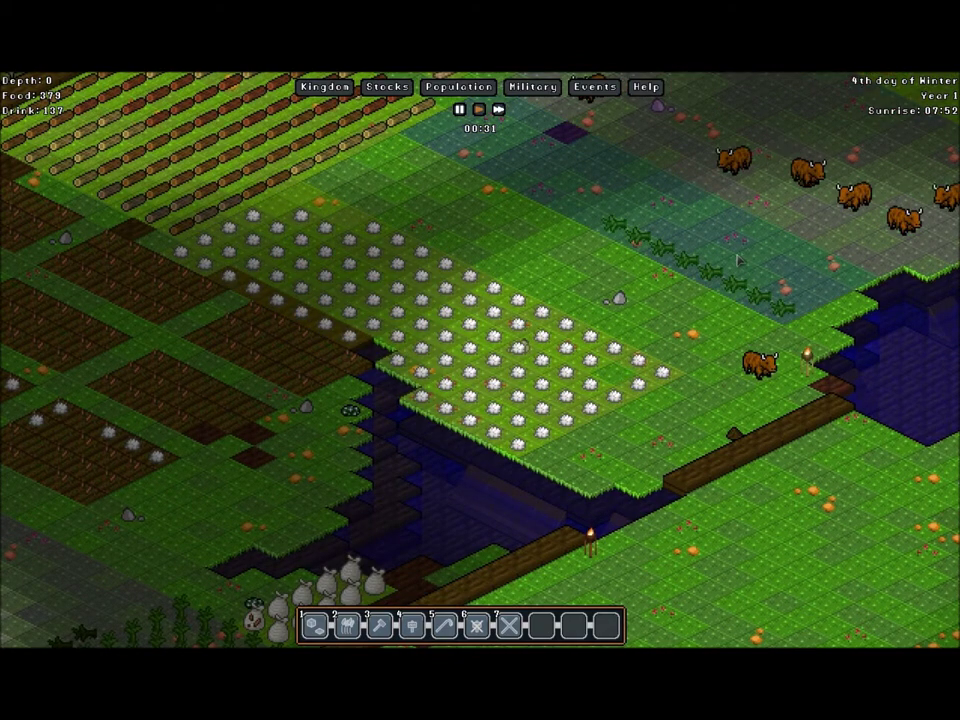
{"action": "key", "text": "s"}
{"action": "key", "text": "d"}
{"action": "key", "text": "w"}
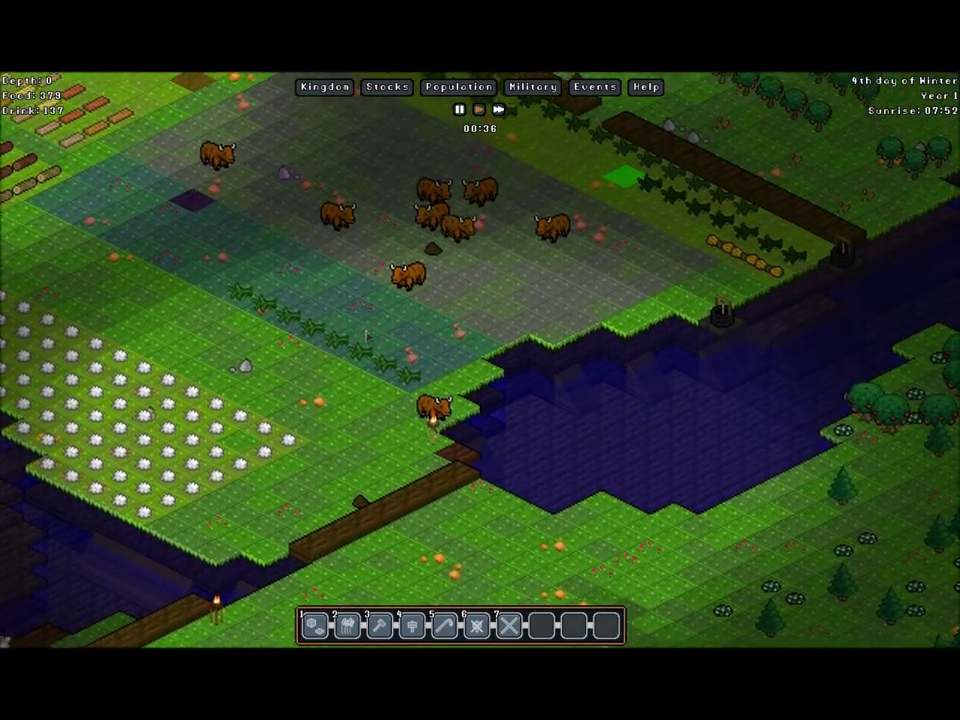
{"action": "key", "text": "w"}
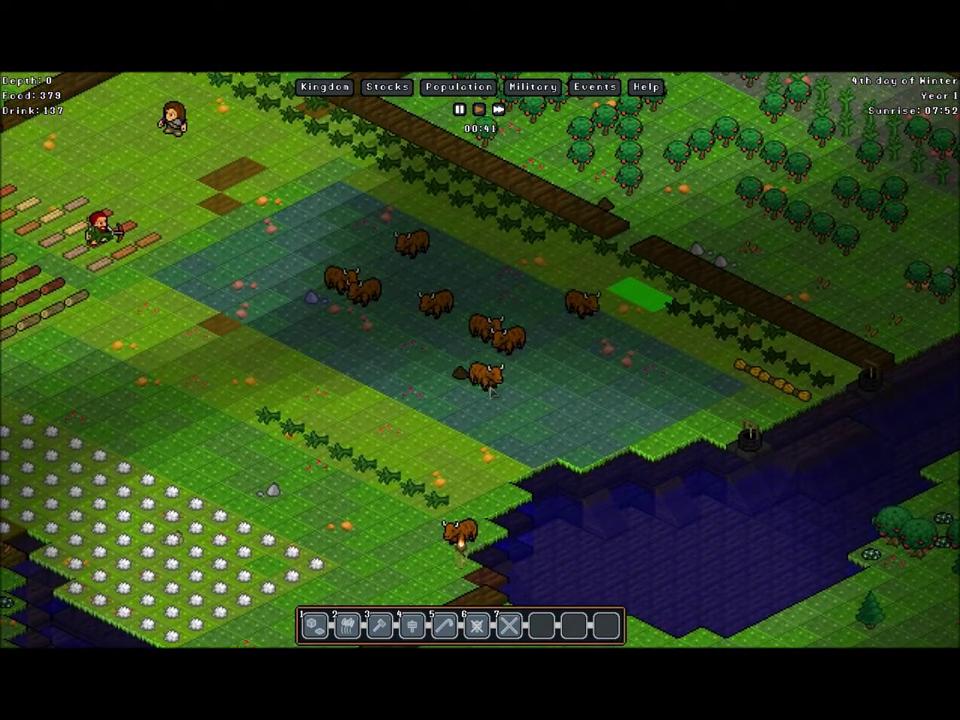
{"action": "left_click", "coordinate": [490, 392]}
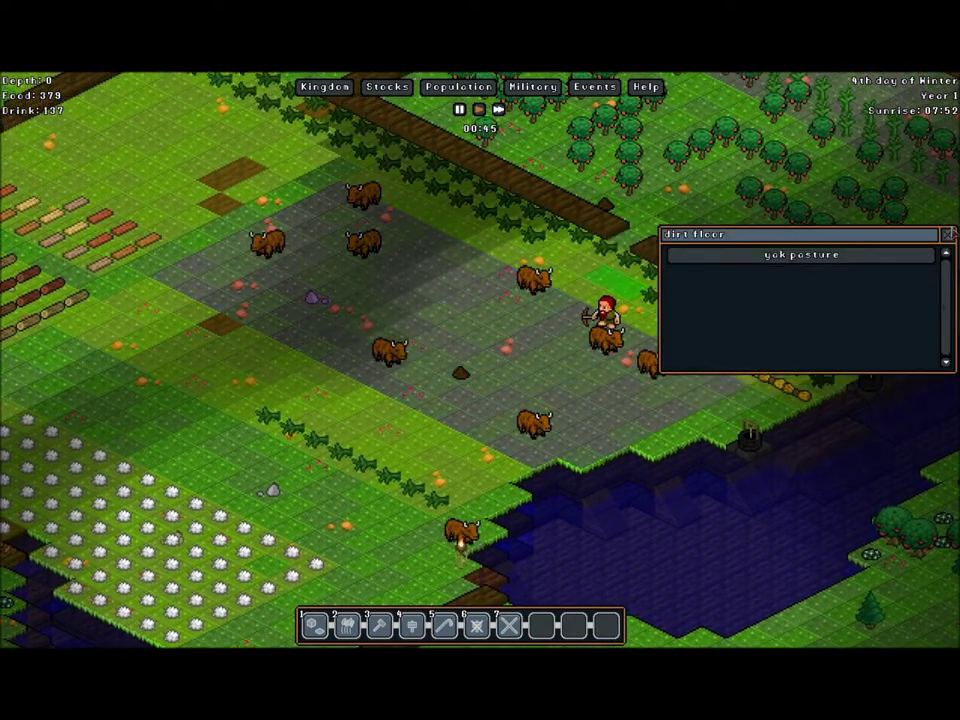
{"action": "key", "text": "Escape"}
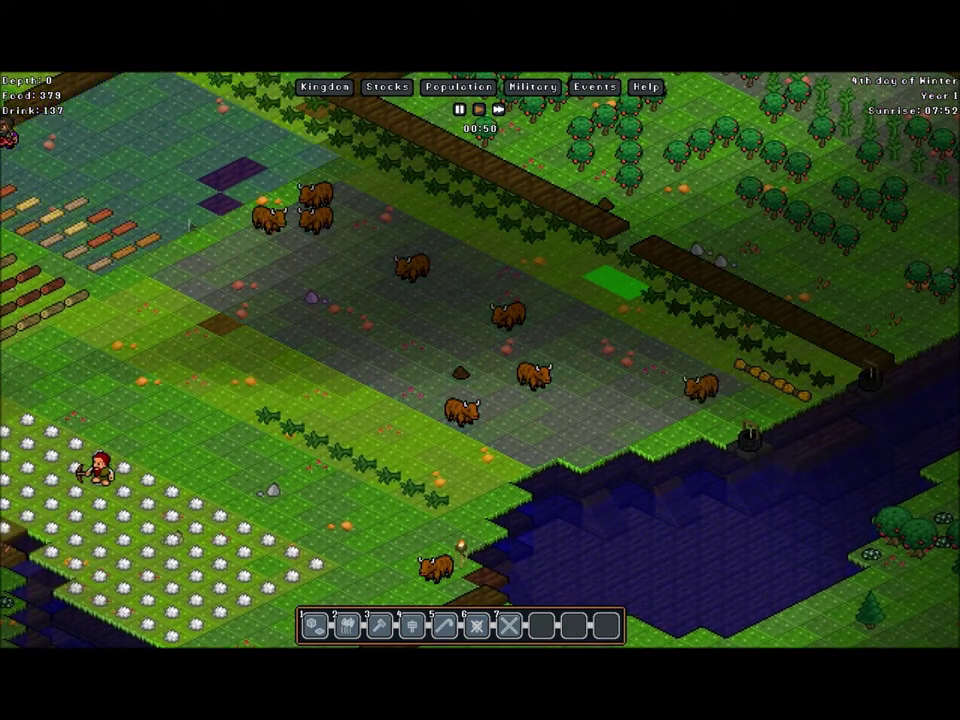
{"action": "key", "text": "w"}
{"action": "key", "text": "a"}
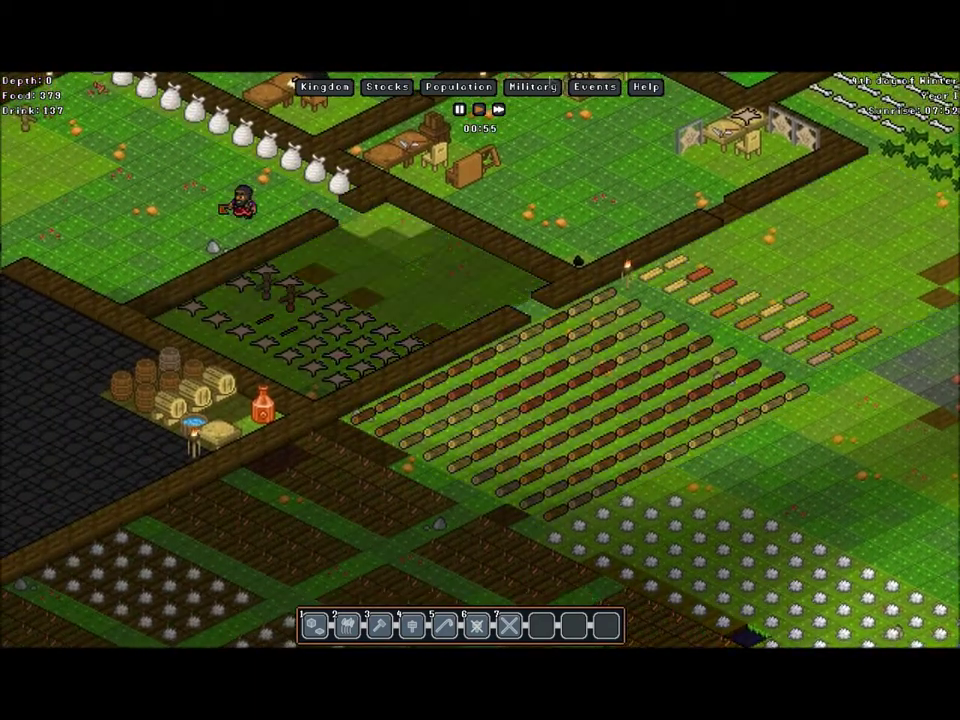
{"action": "left_click", "coordinate": [459, 86]}
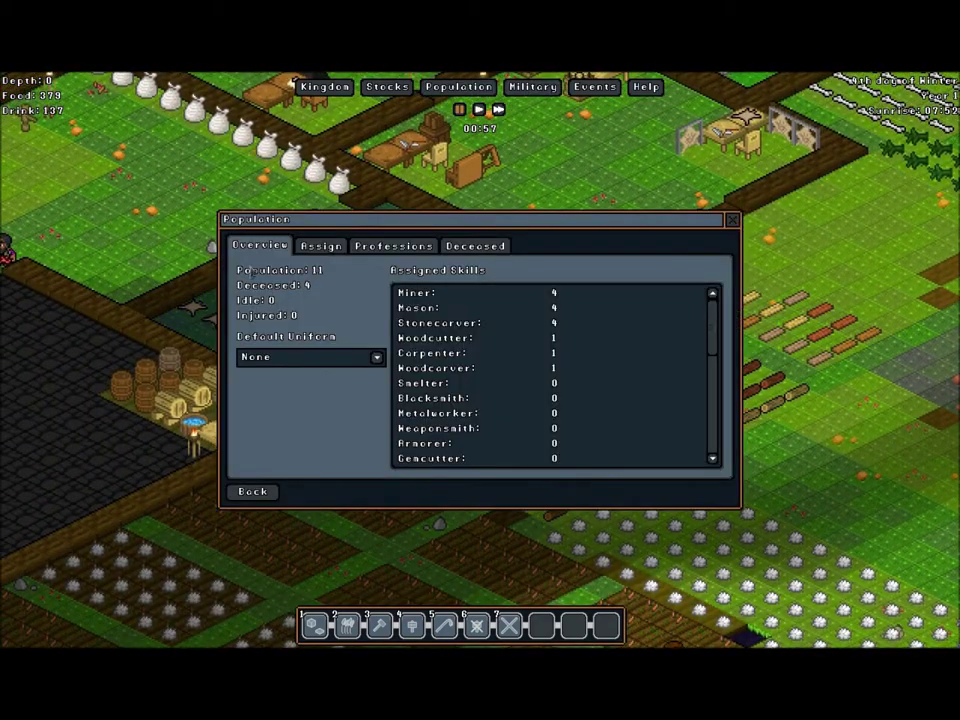
Check a miner's details in Population > Assign, then bring up the Kingdom overview
{"action": "left_click", "coordinate": [330, 247]}
{"action": "left_click", "coordinate": [366, 364]}
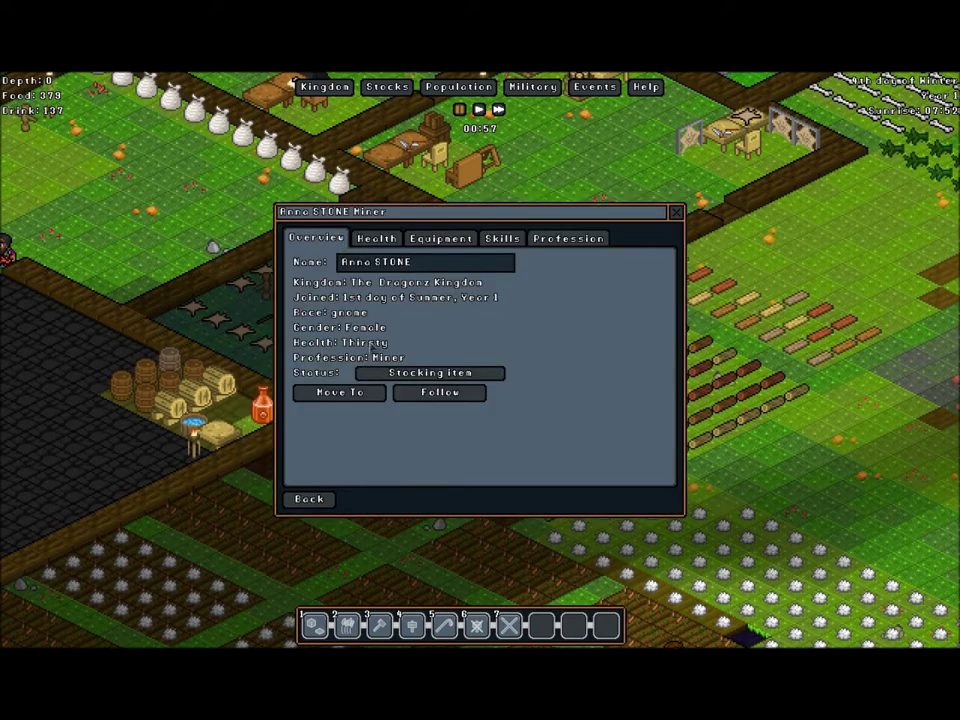
{"action": "left_click", "coordinate": [310, 502]}
{"action": "left_click", "coordinate": [253, 491]}
{"action": "left_click", "coordinate": [325, 87]}
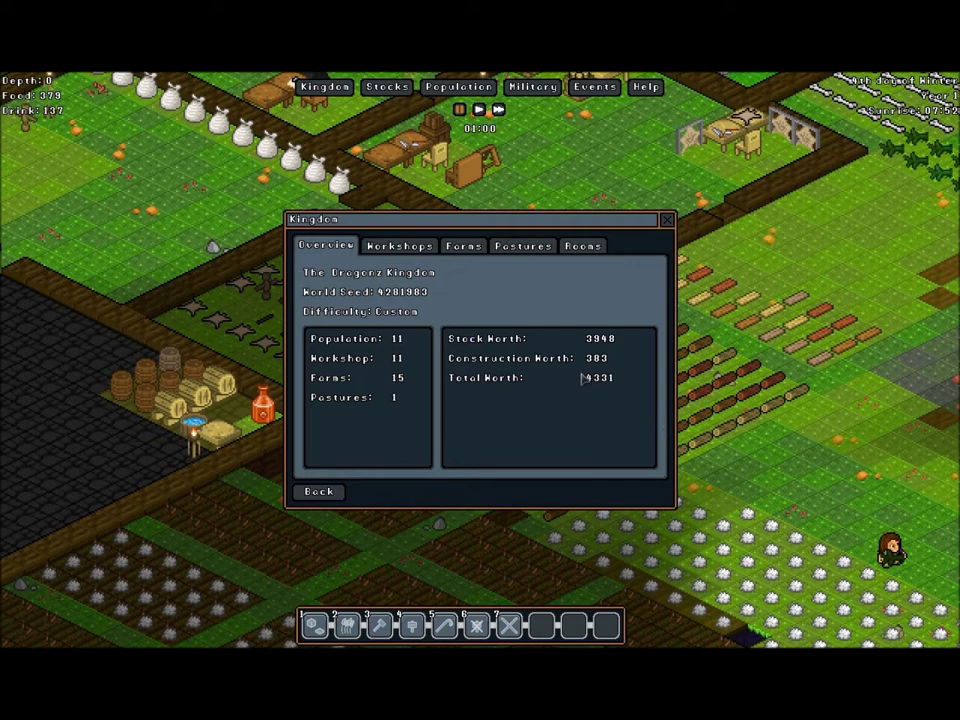
Review the Kingdom's Workshops, Farms, Pastures and Rooms lists, including one dining room's details
{"action": "left_click", "coordinate": [437, 250]}
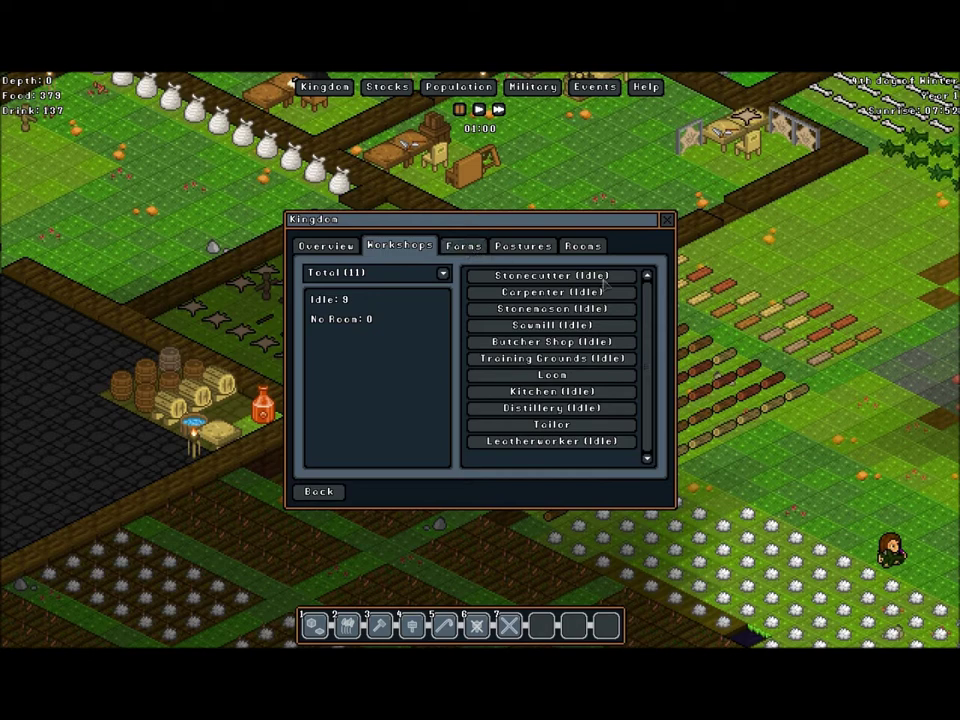
{"action": "left_click", "coordinate": [464, 246]}
{"action": "left_click", "coordinate": [520, 247]}
{"action": "left_click", "coordinate": [584, 247]}
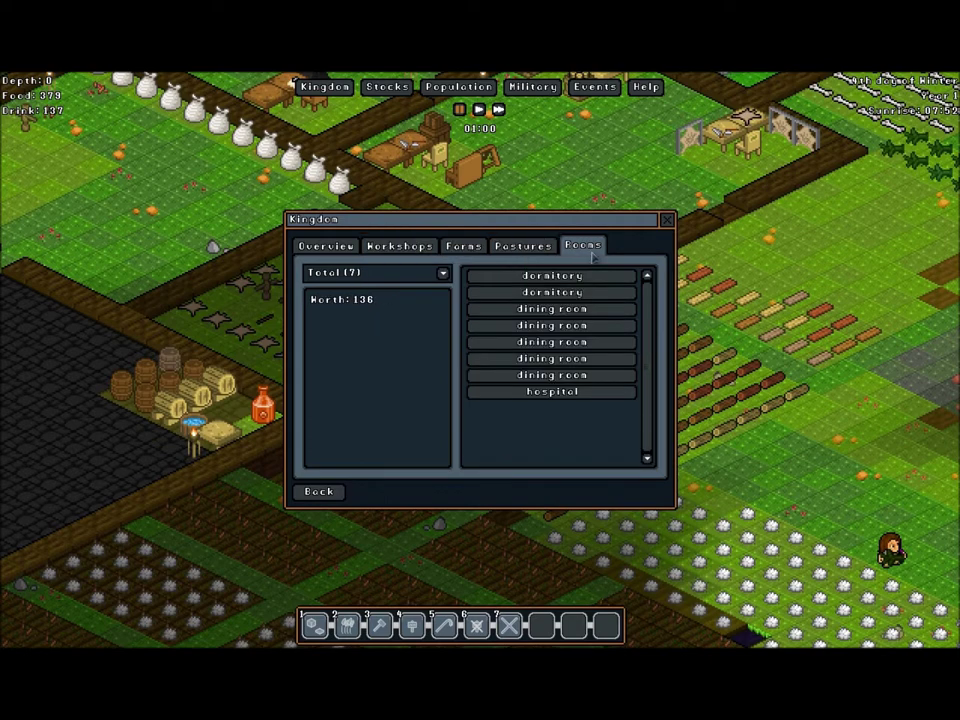
{"action": "left_click", "coordinate": [565, 322]}
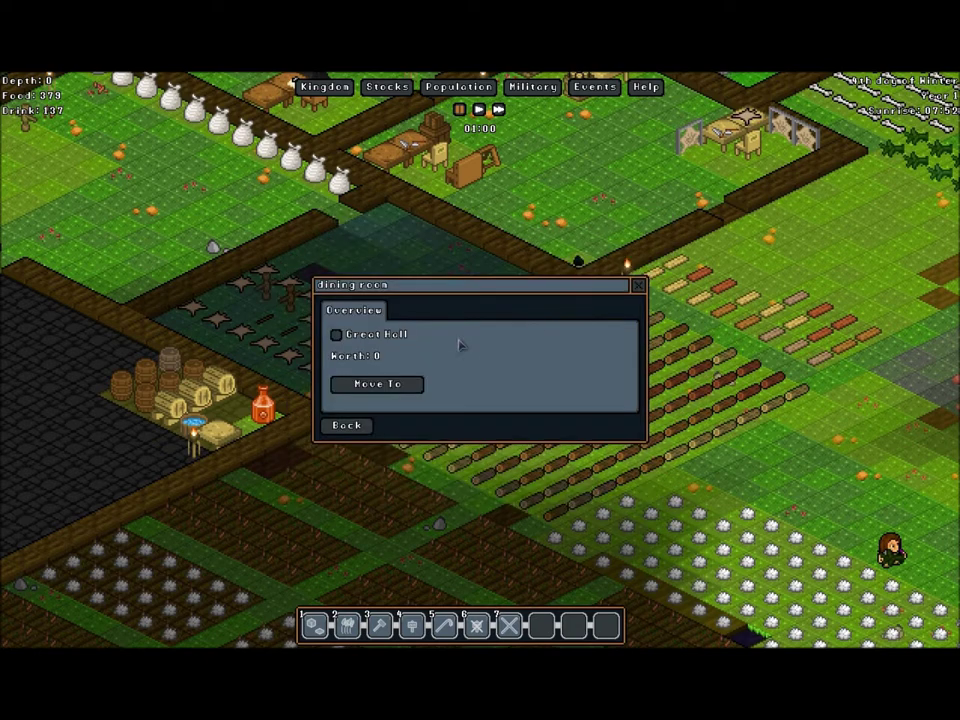
{"action": "left_click", "coordinate": [352, 428]}
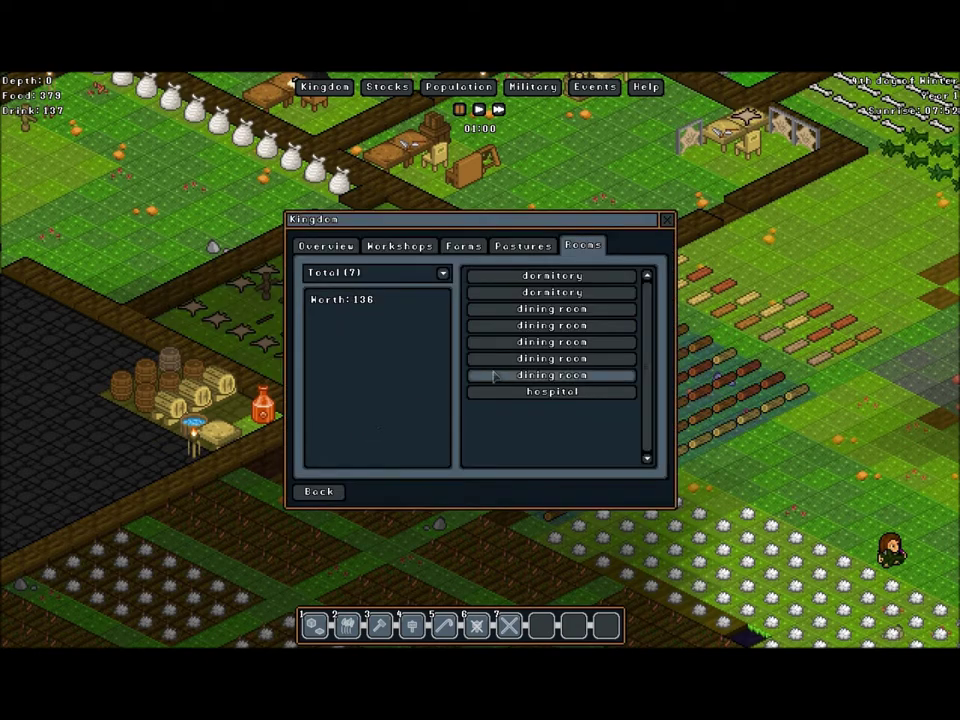
Close the Kingdom window and review both builders' details in Population > Assign
{"action": "key", "text": "Escape"}
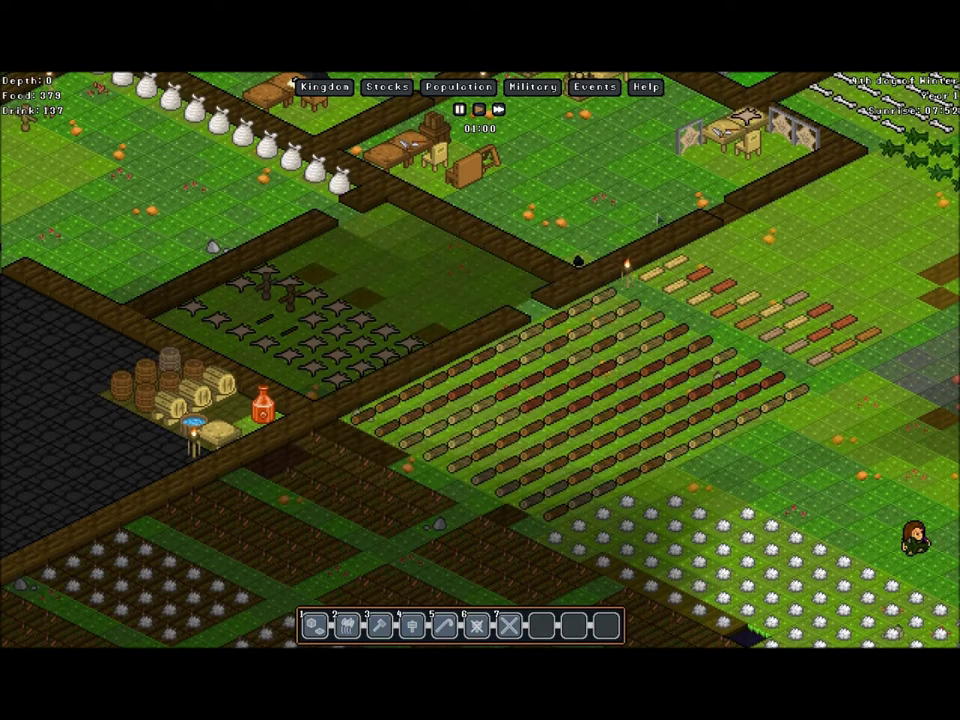
{"action": "left_click", "coordinate": [458, 86]}
{"action": "left_click", "coordinate": [320, 245]}
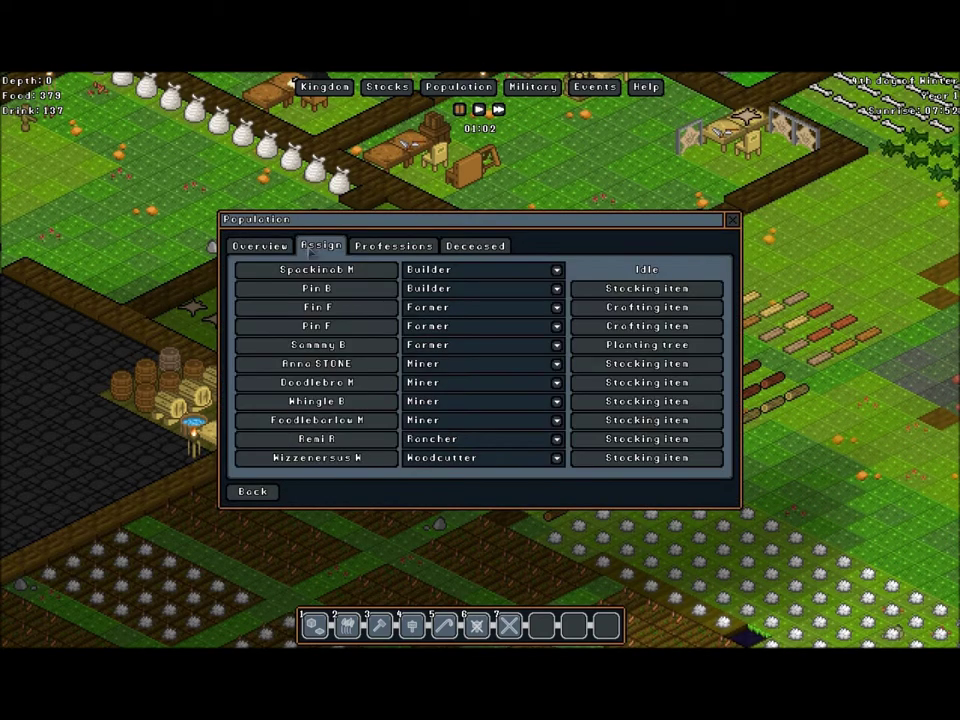
{"action": "left_click", "coordinate": [340, 270]}
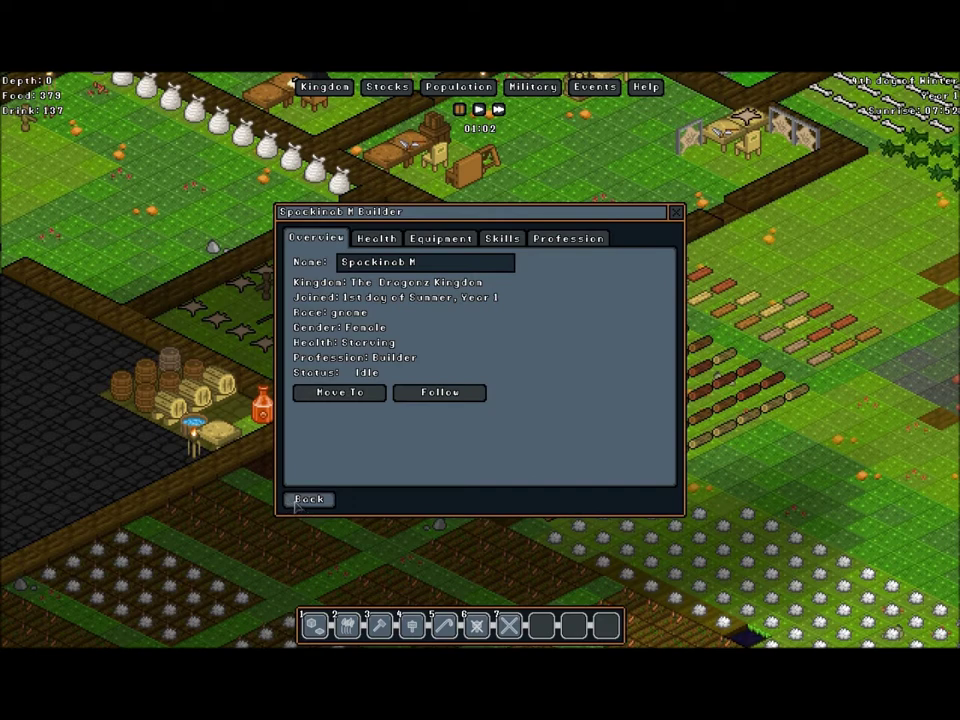
{"action": "left_click", "coordinate": [300, 500]}
{"action": "left_click", "coordinate": [328, 291]}
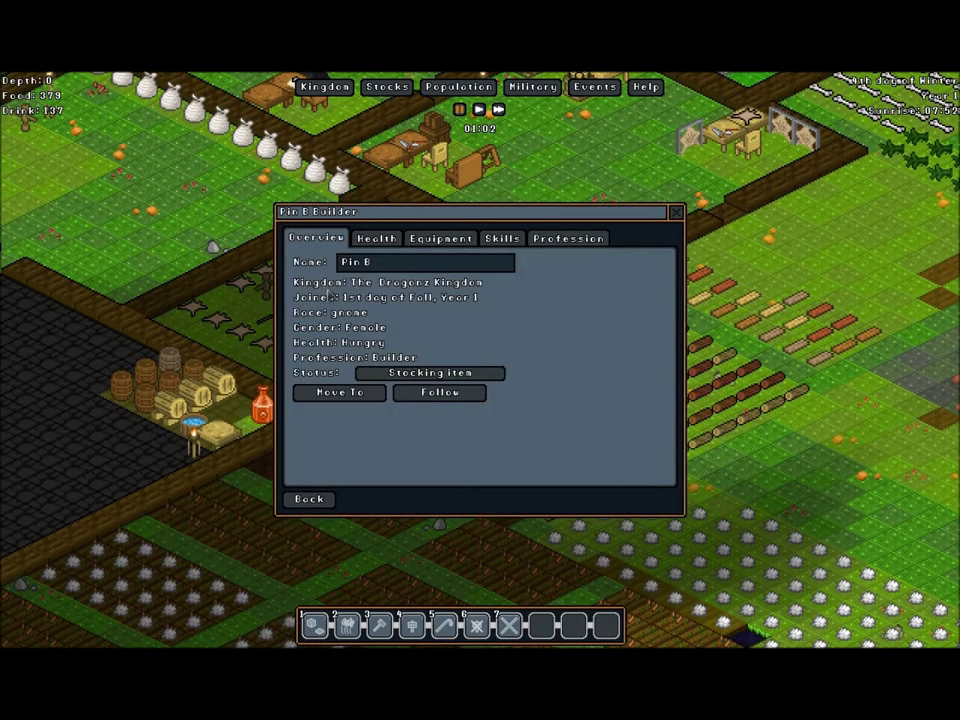
{"action": "left_click", "coordinate": [309, 500]}
Check a farmer's and a builder's details, then view profession skills in the list
{"action": "left_click", "coordinate": [332, 307]}
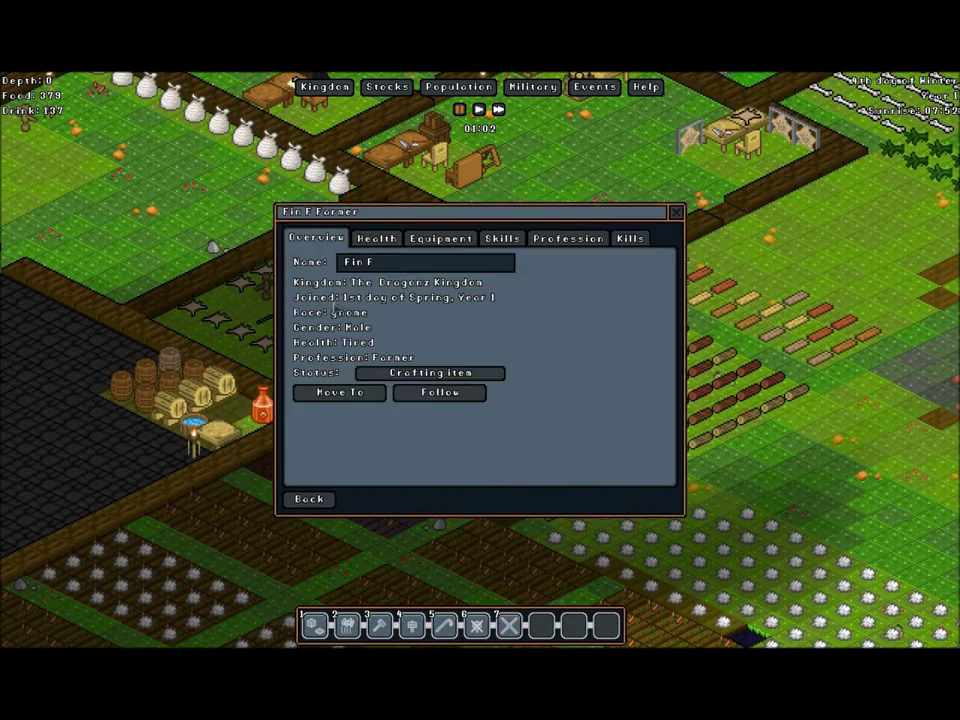
{"action": "left_click", "coordinate": [312, 500]}
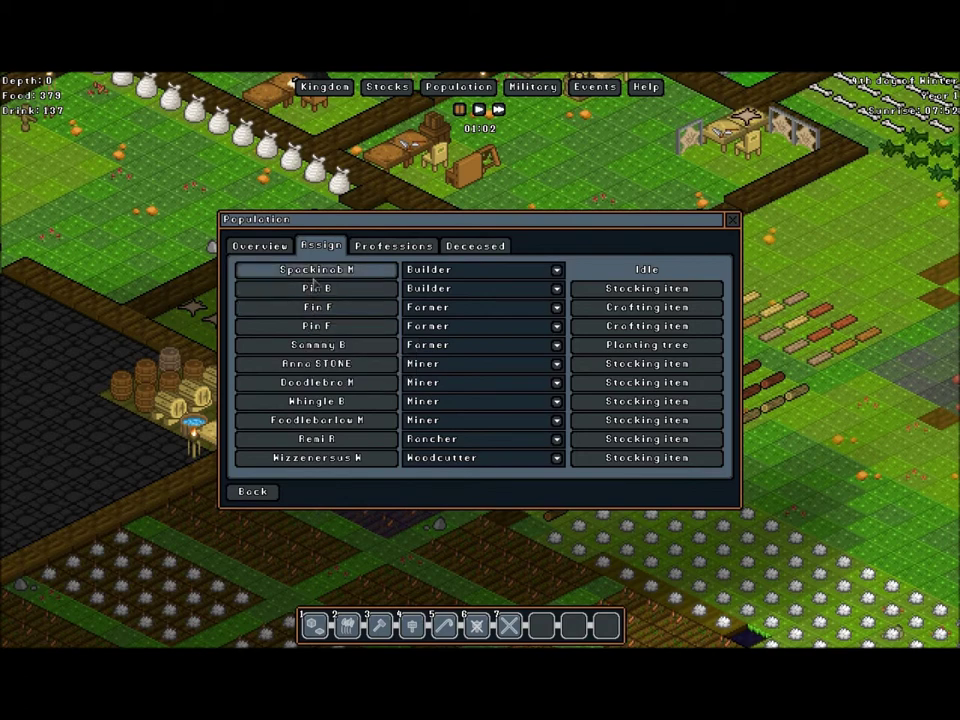
{"action": "left_click", "coordinate": [318, 289]}
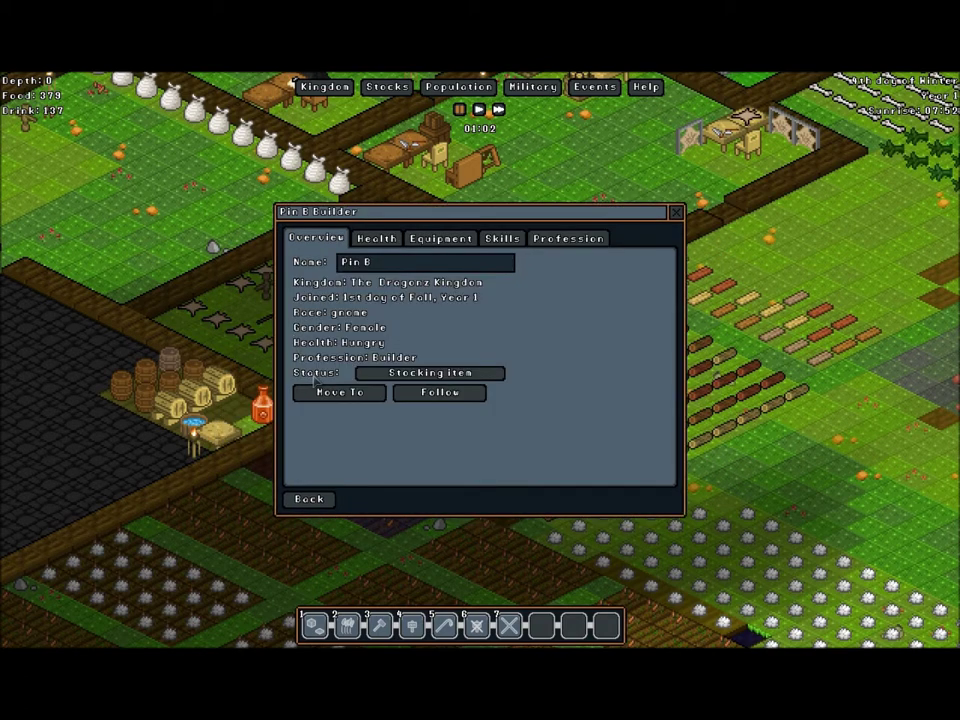
{"action": "left_click", "coordinate": [310, 500]}
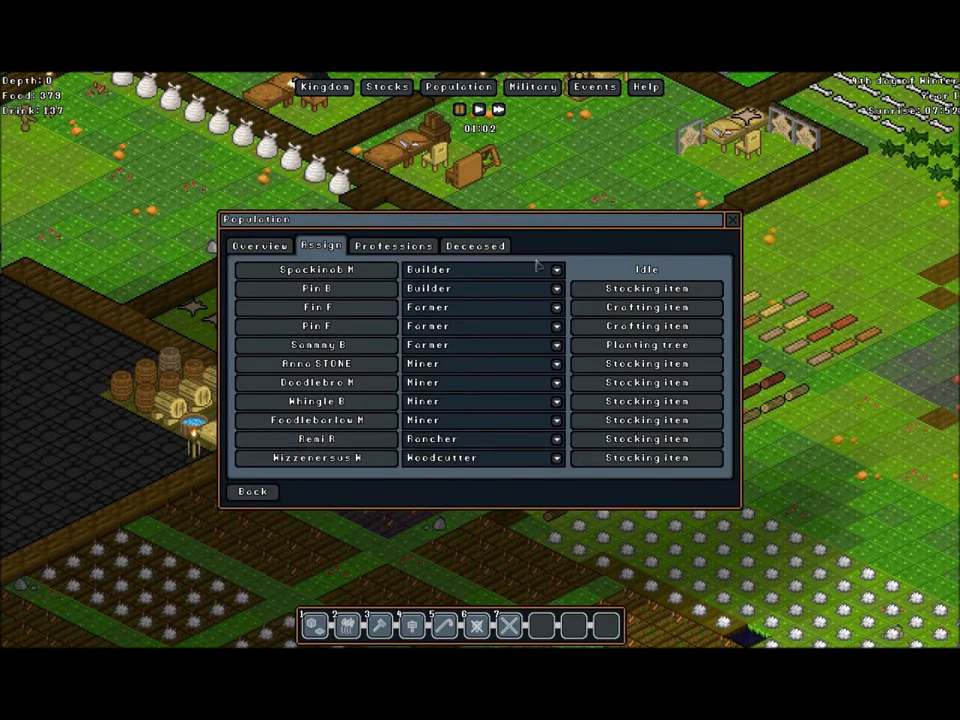
{"action": "mouse_move", "coordinate": [412, 356]}
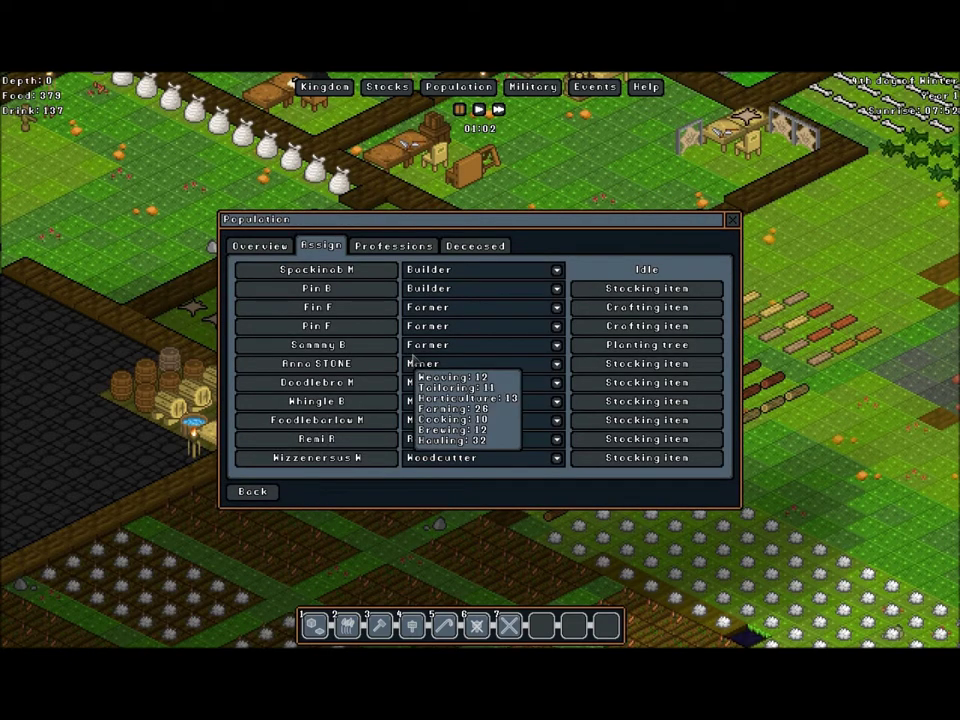
{"action": "mouse_move", "coordinate": [416, 309]}
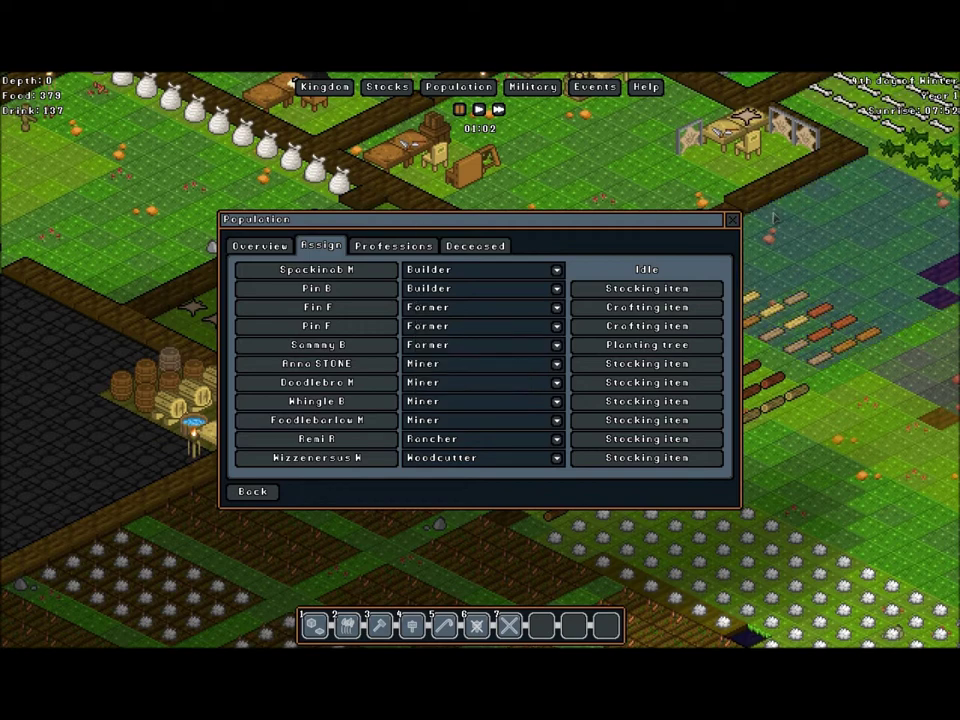
Close the Population window, pan to the workshop area, and inspect a dirt floor tile
{"action": "left_click", "coordinate": [733, 219]}
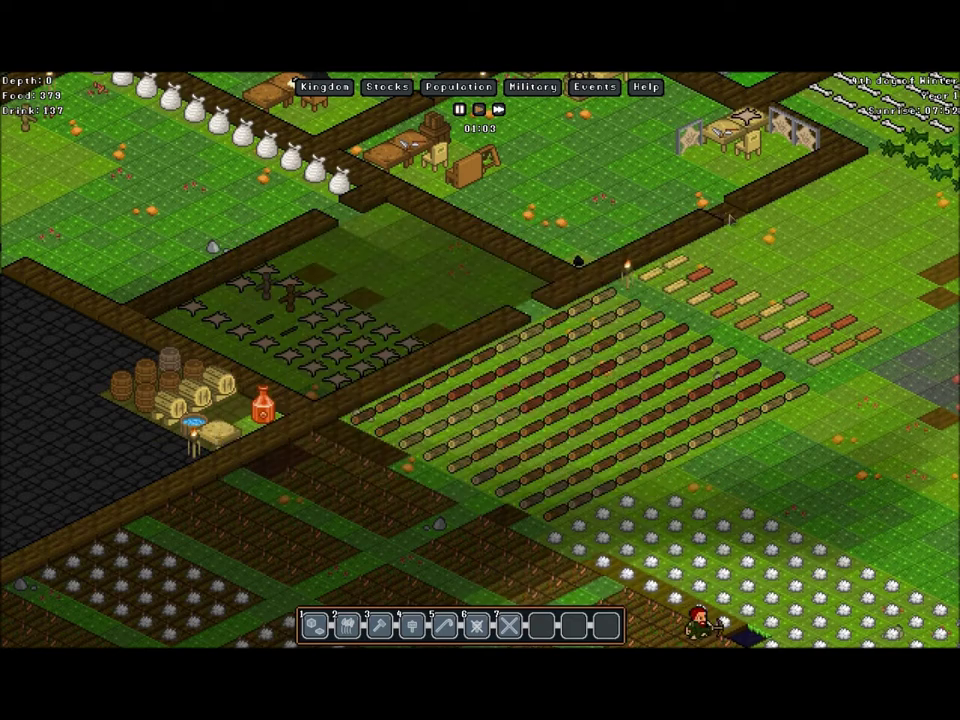
{"action": "mouse_move", "coordinate": [752, 208]}
{"action": "left_mouse_down"}
{"action": "mouse_move", "coordinate": [421, 177]}
{"action": "mouse_move", "coordinate": [431, 187]}
{"action": "mouse_move", "coordinate": [295, 284]}
{"action": "mouse_move", "coordinate": [318, 398]}
{"action": "left_mouse_up"}
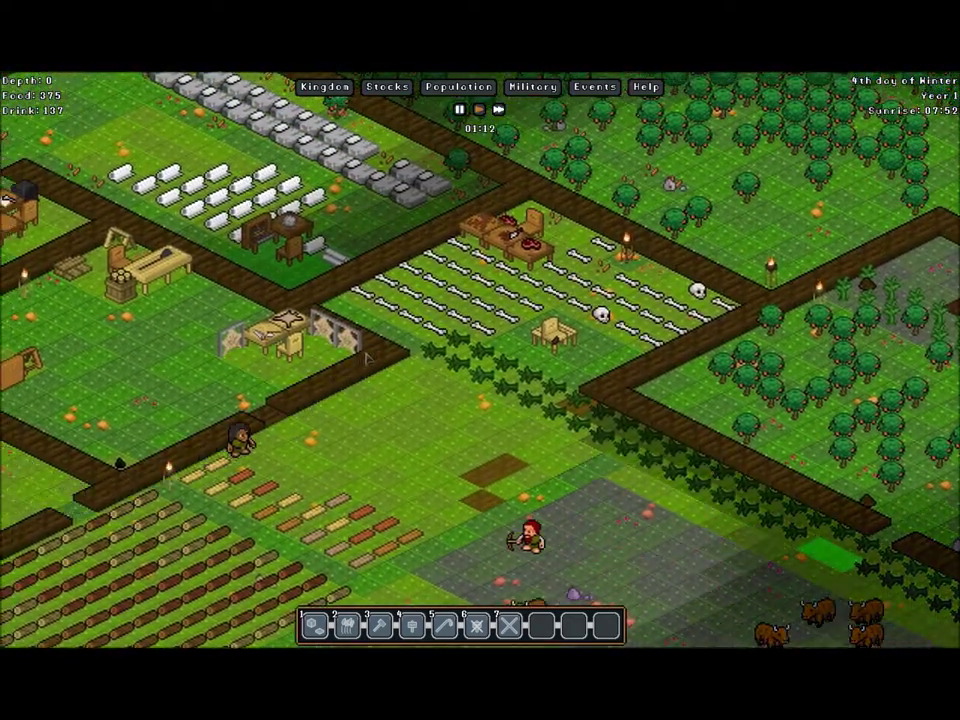
{"action": "key", "text": "a"}
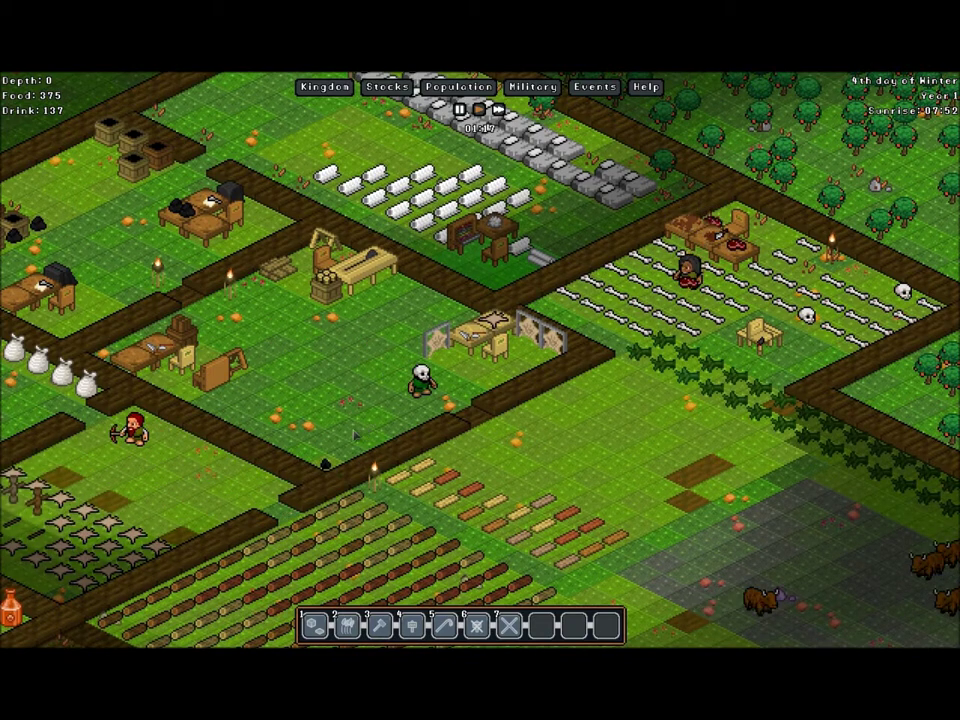
{"action": "left_click", "coordinate": [318, 428]}
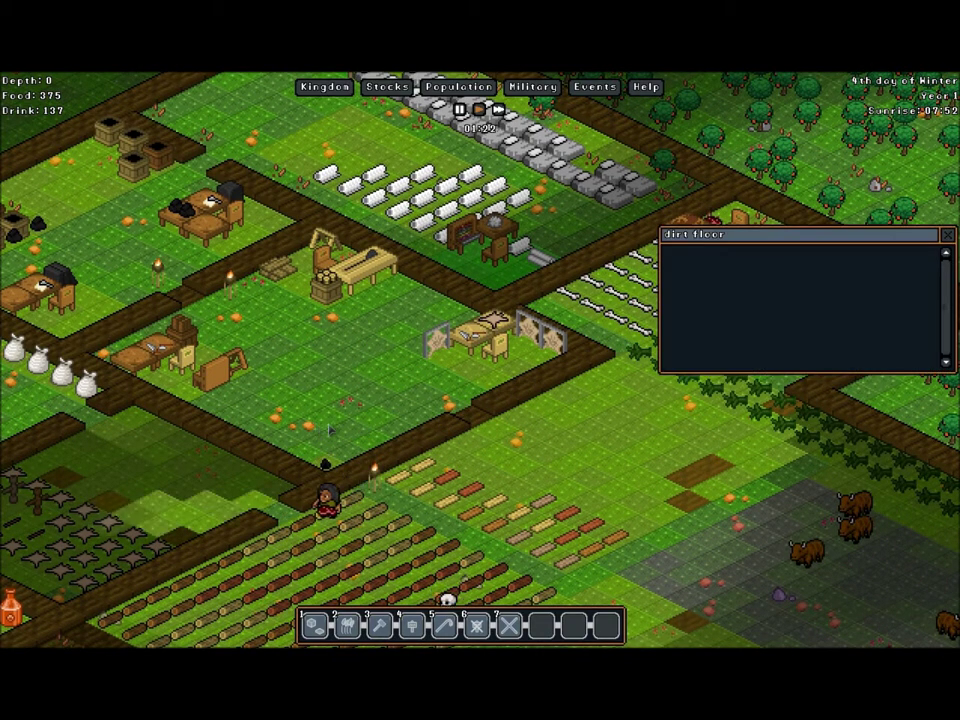
Build a Bonecarver workshop (Workshop > Misc) on the dirt floor beside the workshops
{"action": "right_click", "coordinate": [379, 421]}
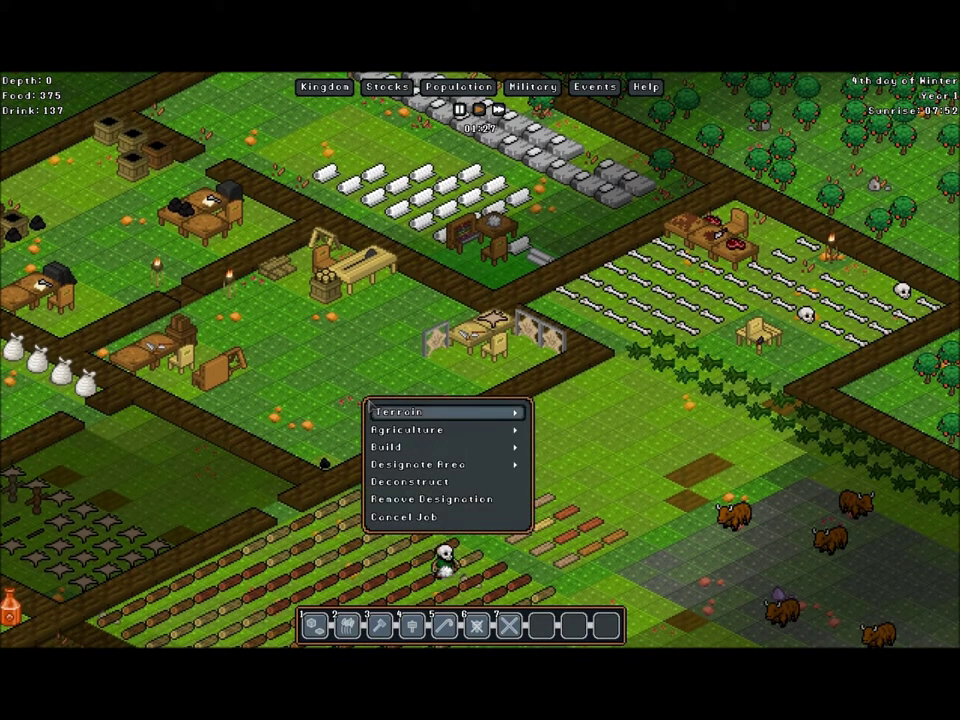
{"action": "mouse_move", "coordinate": [445, 449]}
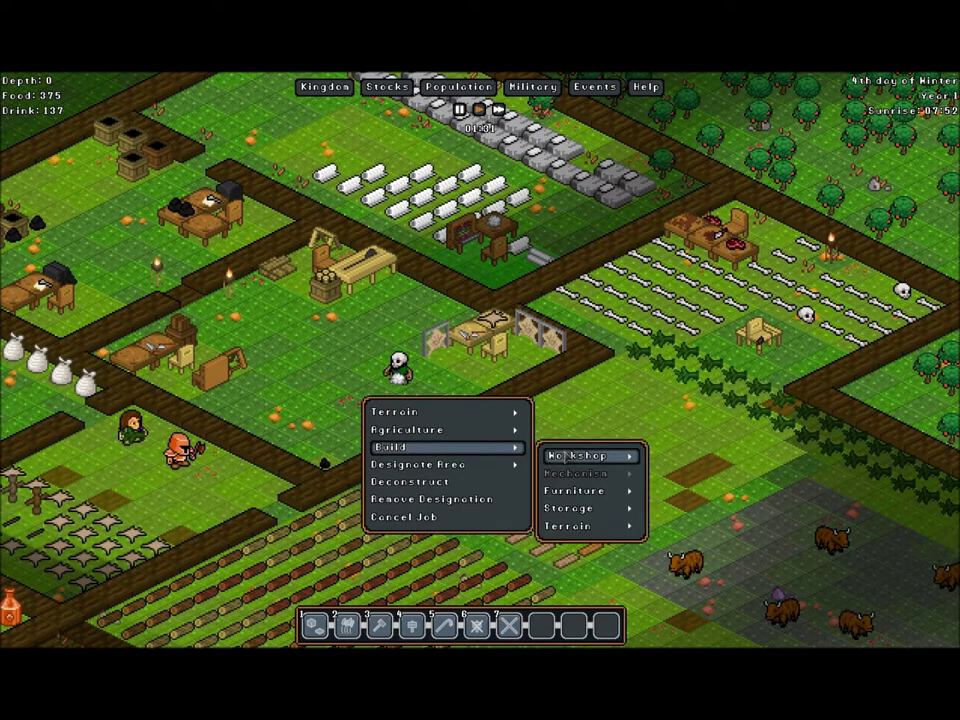
{"action": "mouse_move", "coordinate": [588, 458]}
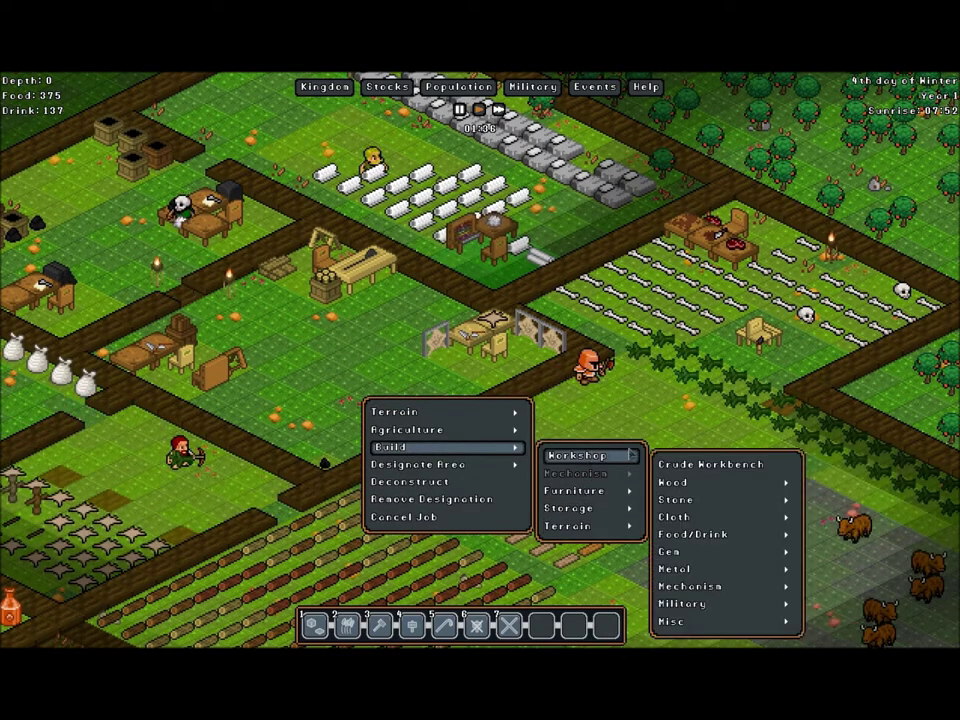
{"action": "mouse_move", "coordinate": [698, 502]}
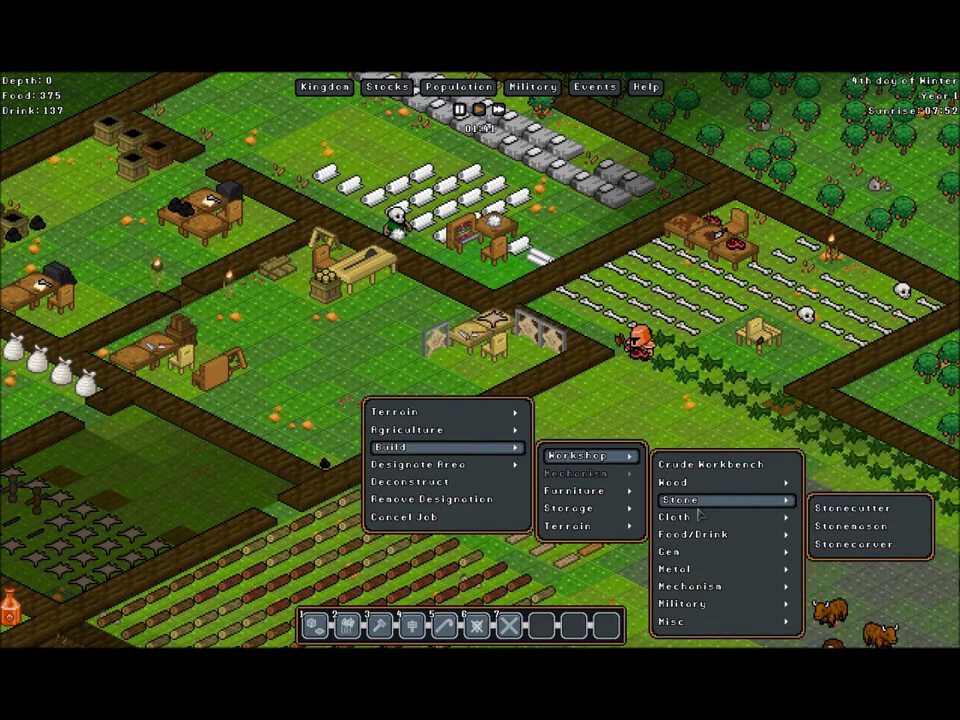
{"action": "mouse_move", "coordinate": [683, 623]}
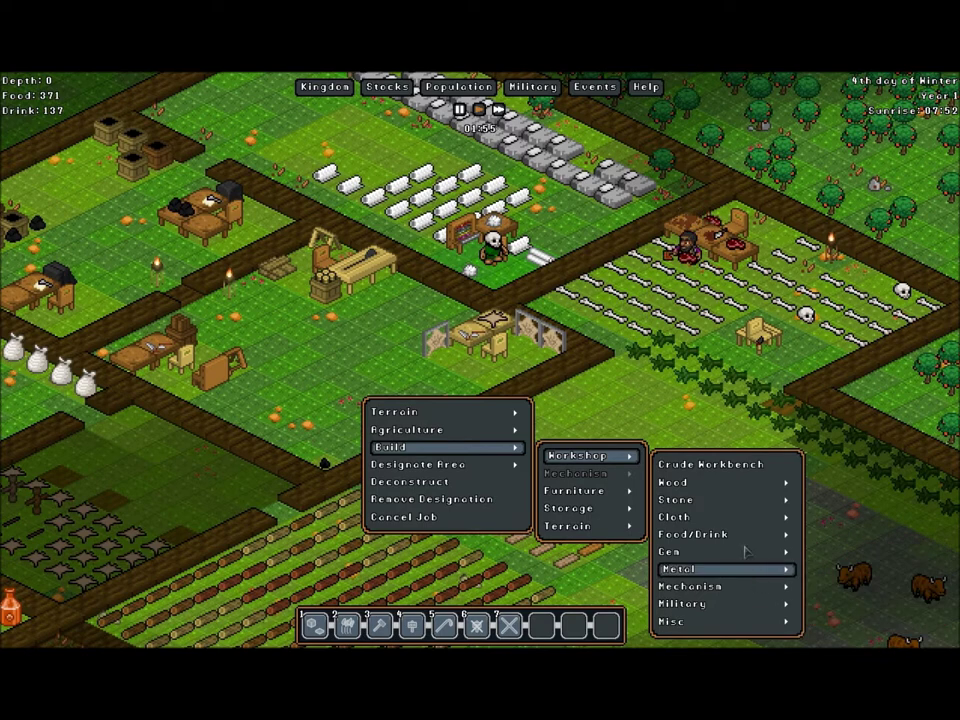
{"action": "mouse_move", "coordinate": [741, 516]}
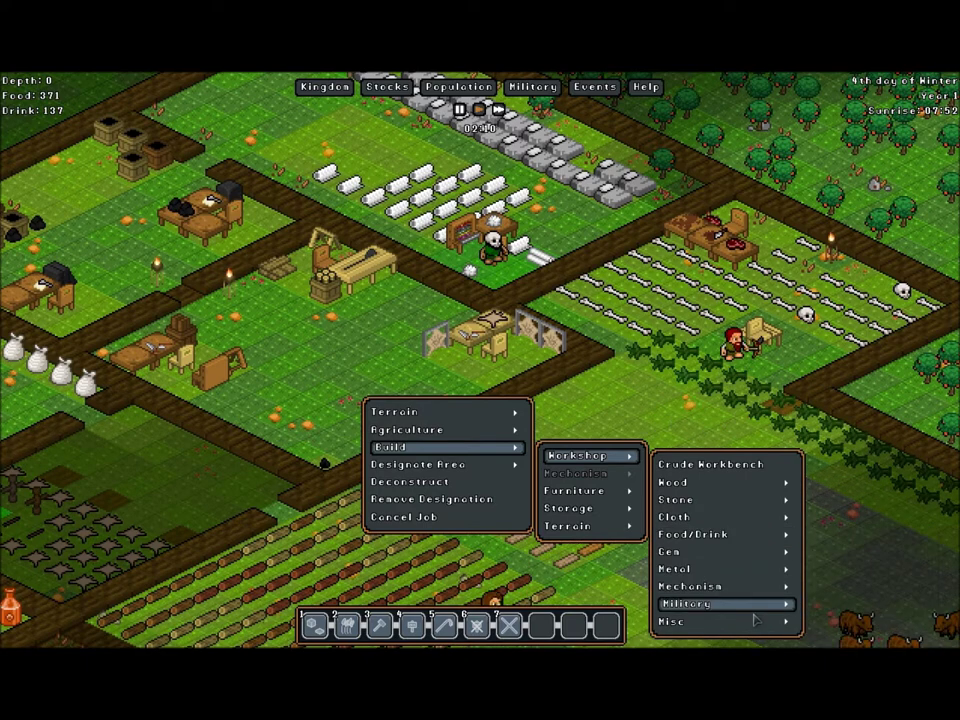
{"action": "mouse_move", "coordinate": [748, 624]}
{"action": "left_click", "coordinate": [848, 612]}
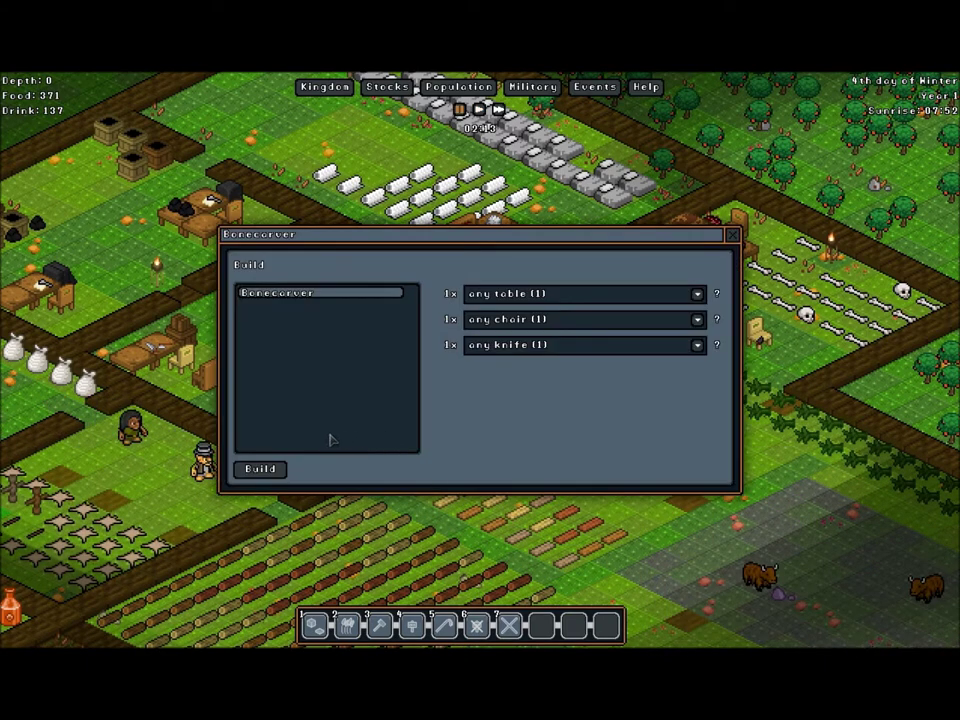
{"action": "left_click", "coordinate": [262, 470]}
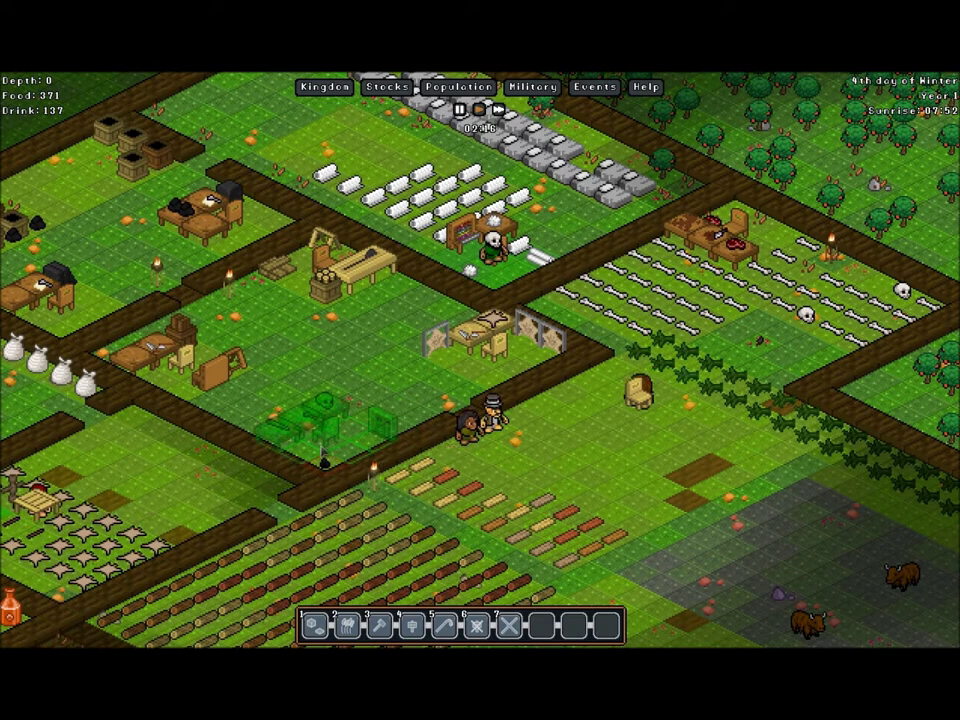
{"action": "left_click", "coordinate": [385, 432]}
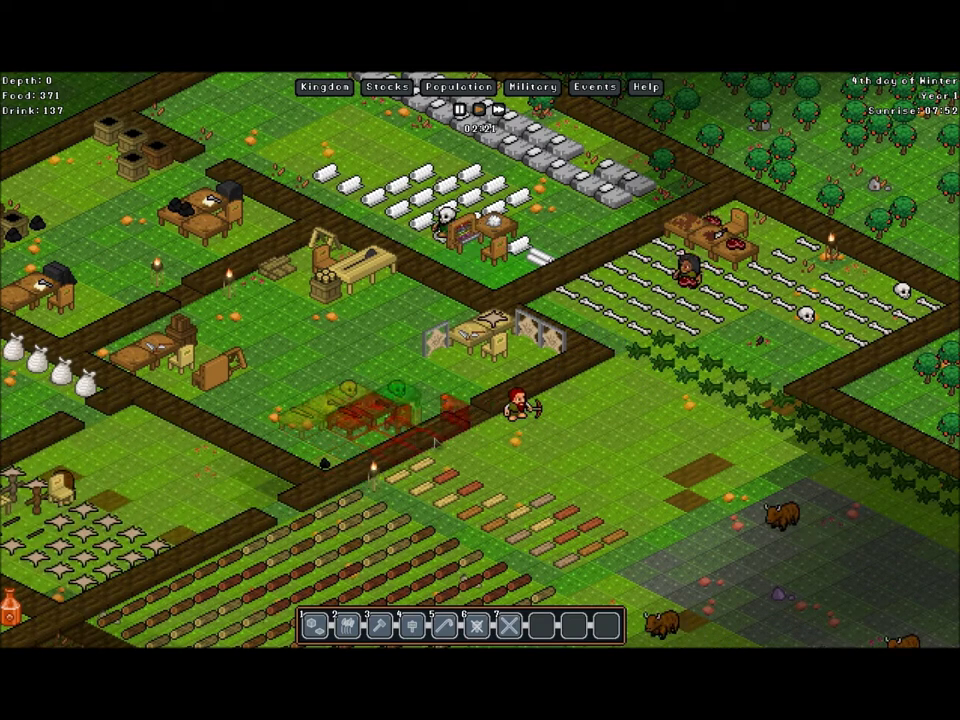
{"action": "right_click", "coordinate": [591, 452]}
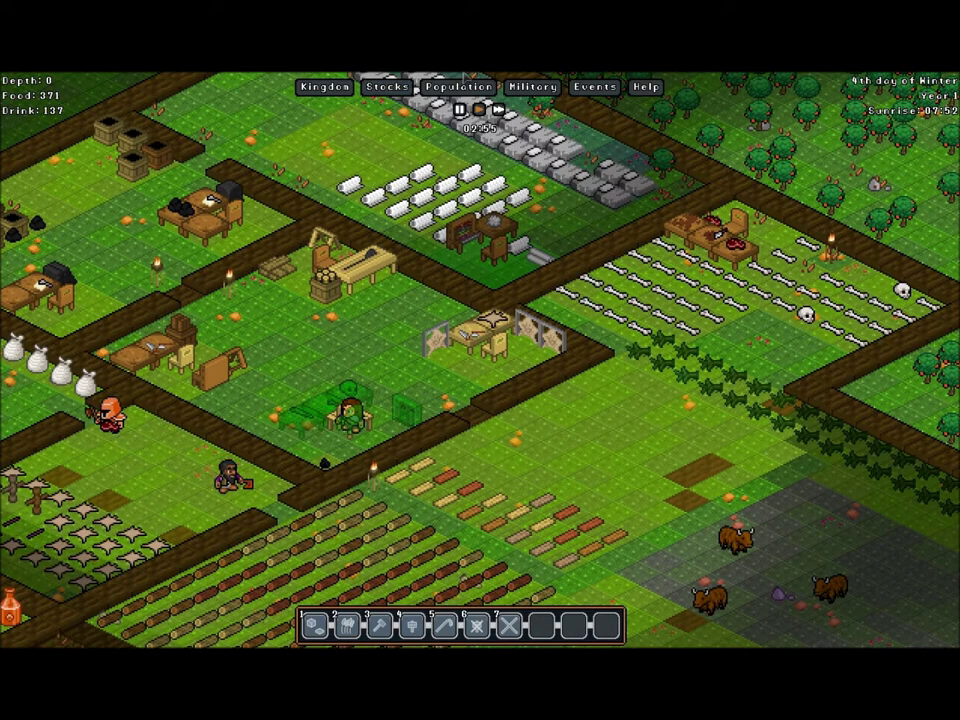
{"action": "left_click", "coordinate": [702, 240]}
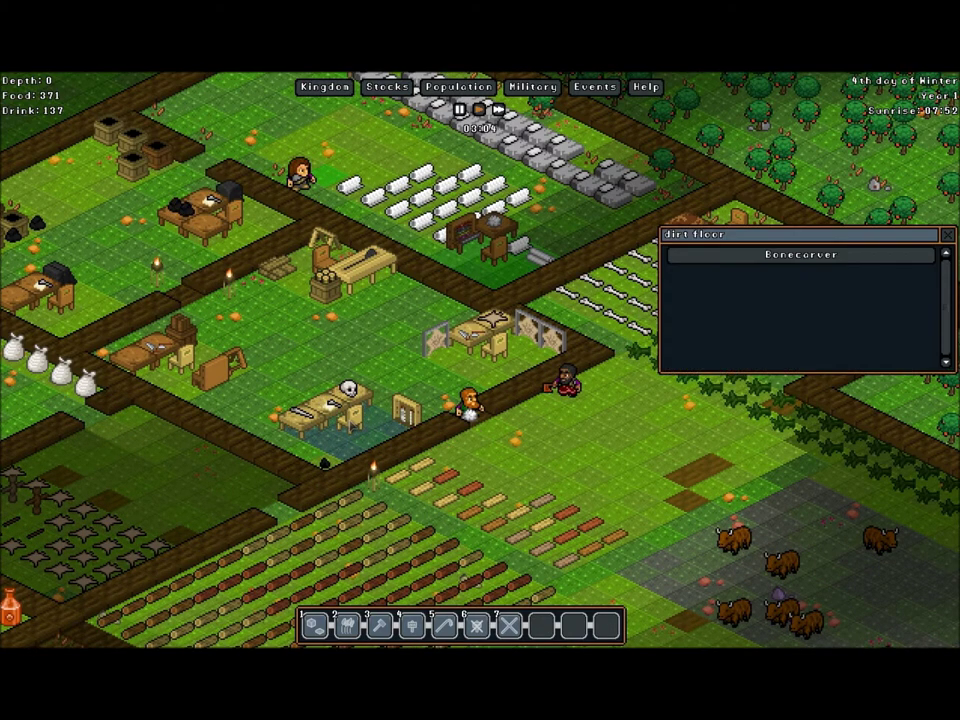
{"action": "left_click", "coordinate": [782, 256]}
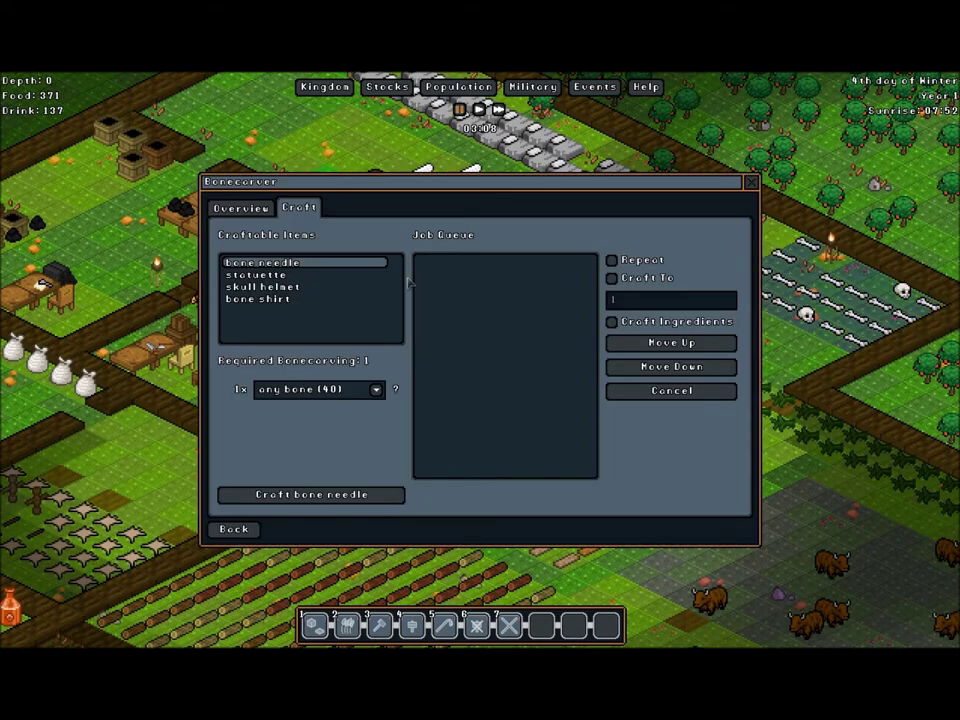
{"action": "left_click", "coordinate": [262, 210]}
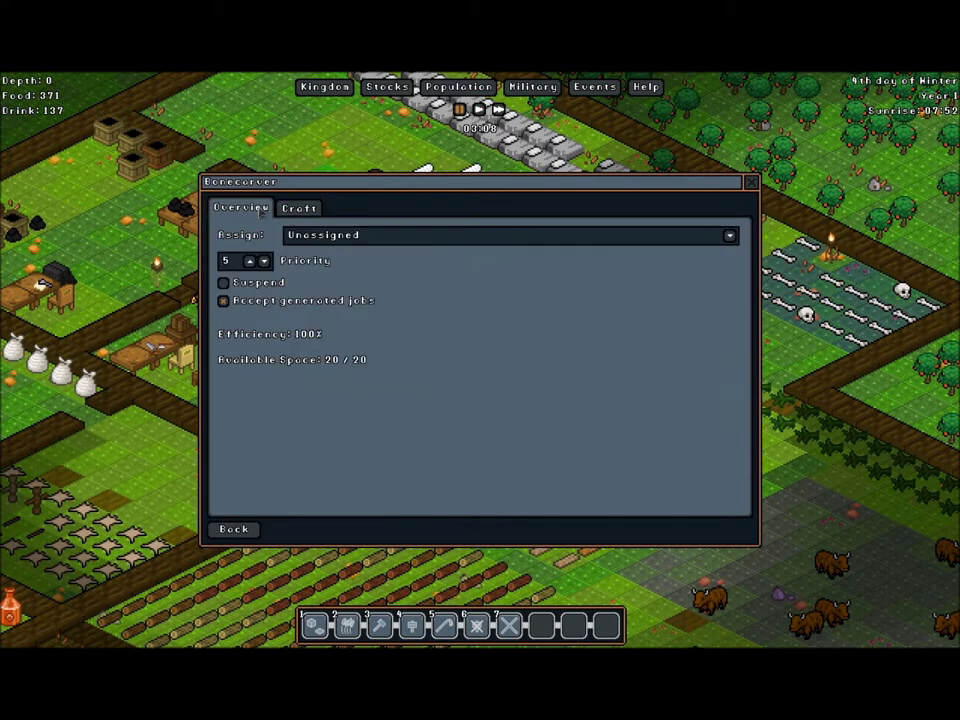
{"action": "left_click", "coordinate": [751, 182]}
{"action": "left_click", "coordinate": [450, 87]}
{"action": "left_click", "coordinate": [321, 246]}
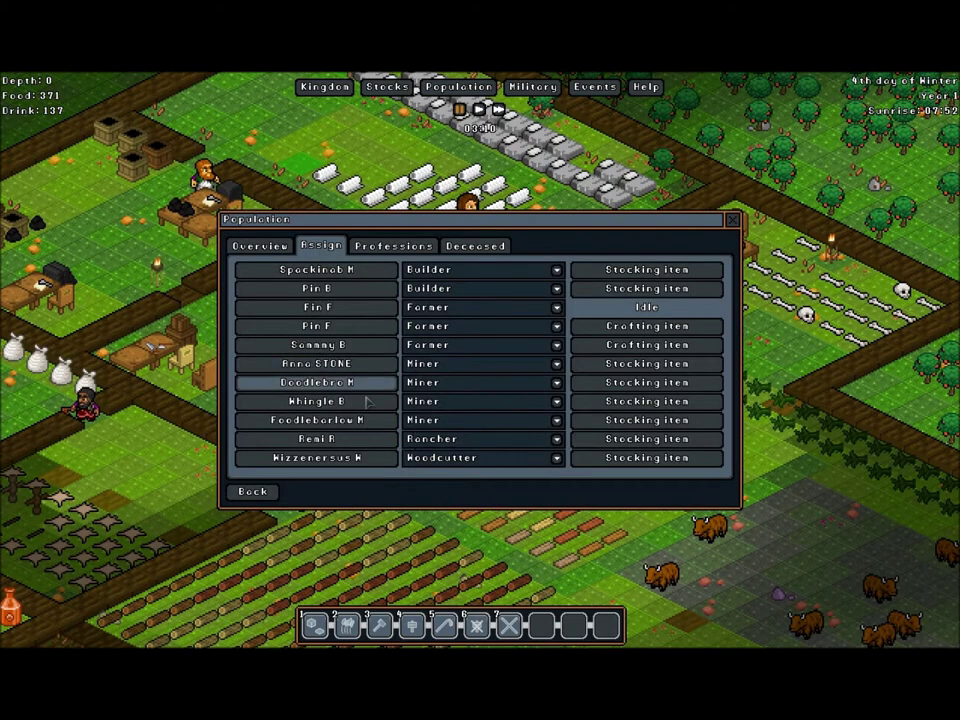
{"action": "mouse_move", "coordinate": [367, 424]}
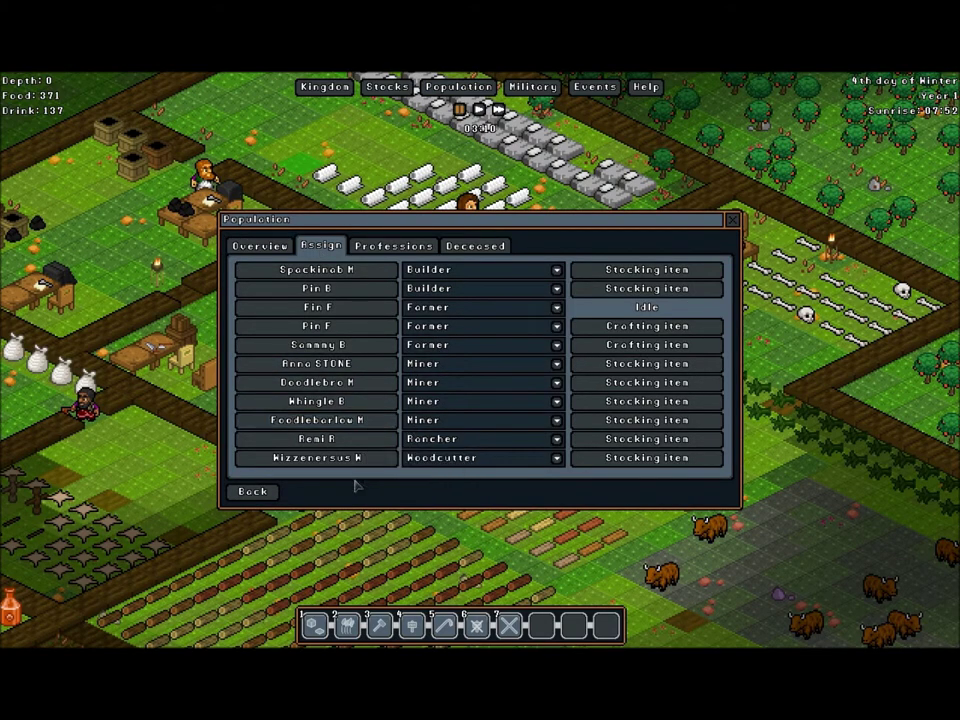
{"action": "mouse_move", "coordinate": [359, 461]}
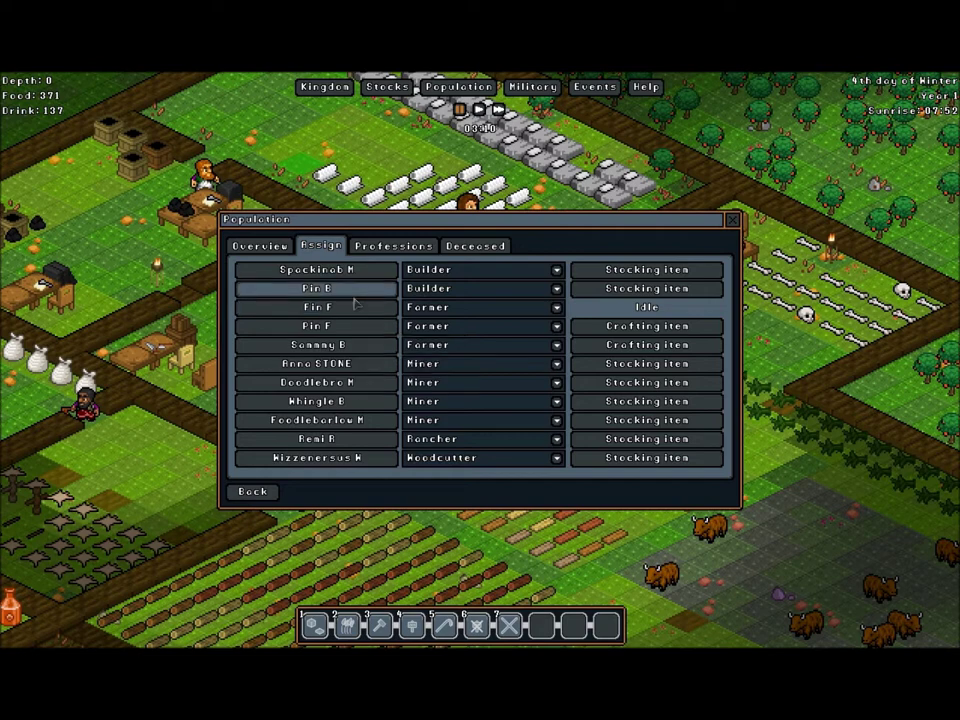
{"action": "mouse_move", "coordinate": [352, 270]}
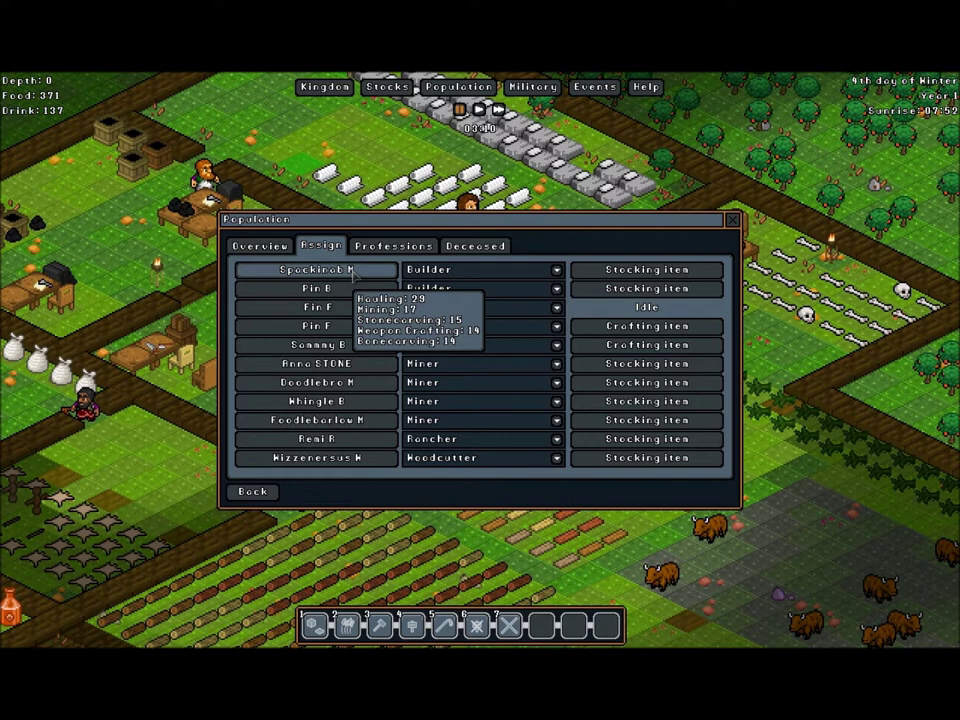
{"action": "left_click", "coordinate": [733, 220]}
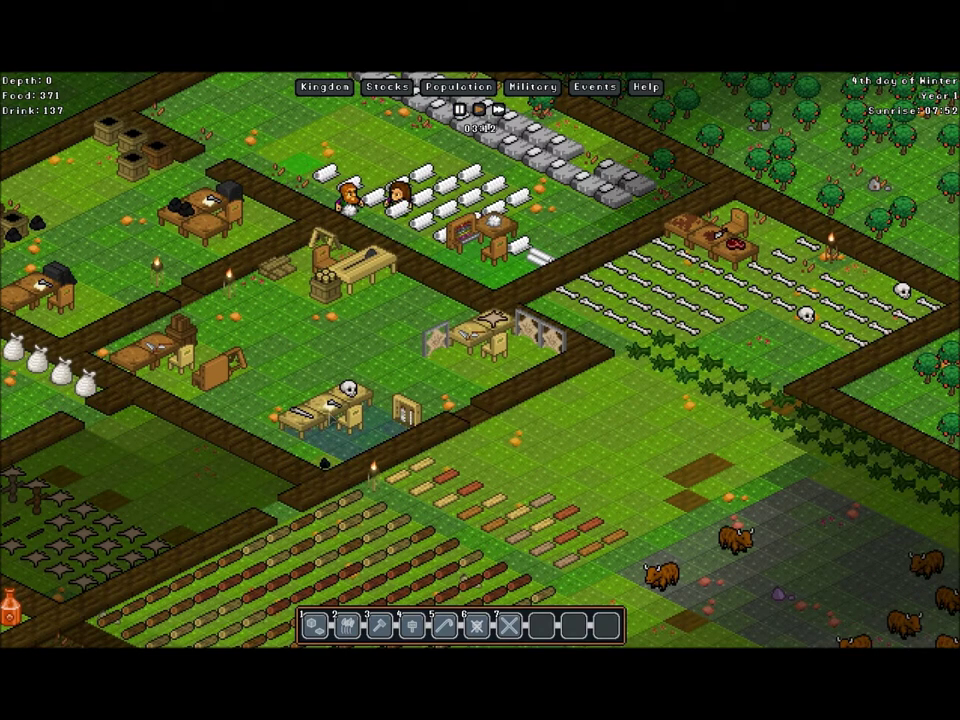
Assign the skilled bone carver to the Bonecarver workshop and close its window
{"action": "left_click", "coordinate": [707, 261]}
{"action": "left_click", "coordinate": [707, 258]}
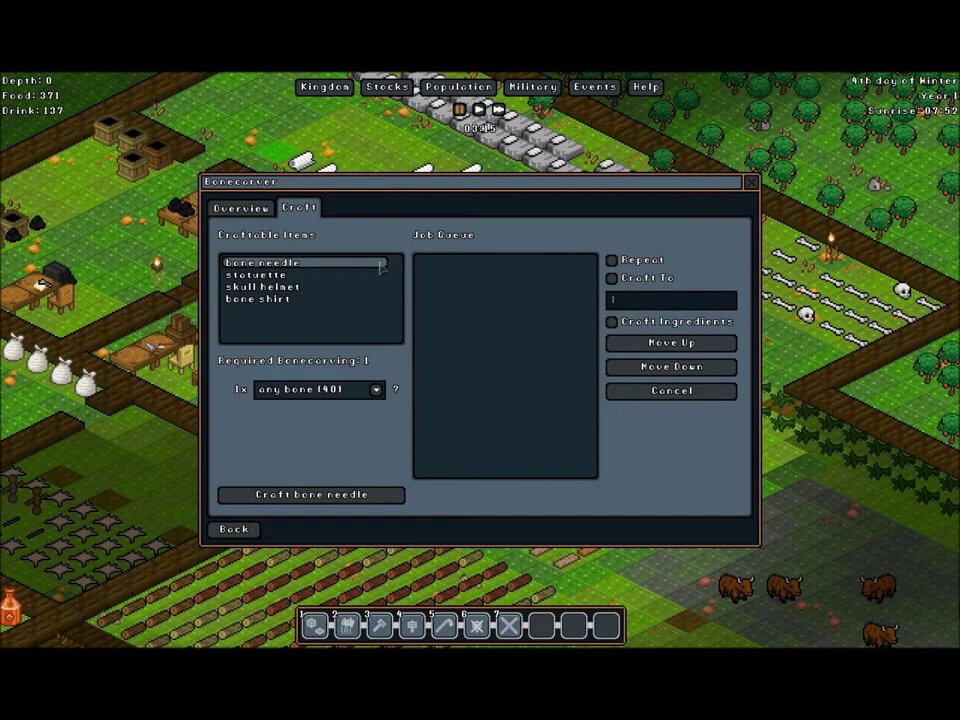
{"action": "left_click", "coordinate": [262, 209]}
{"action": "left_click", "coordinate": [330, 236]}
{"action": "scroll", "coordinate": [372, 300], "scroll_direction": "down", "scroll_amount": 3}
{"action": "scroll", "coordinate": [362, 358], "scroll_direction": "up", "scroll_amount": 3}
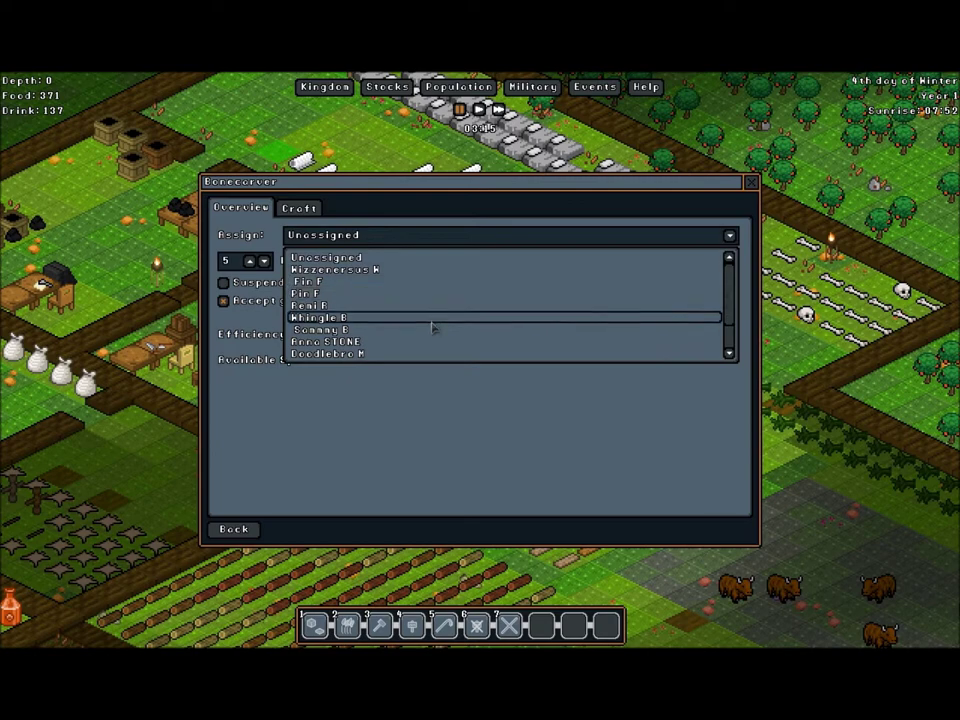
{"action": "scroll", "coordinate": [432, 328], "scroll_direction": "down", "scroll_amount": 3}
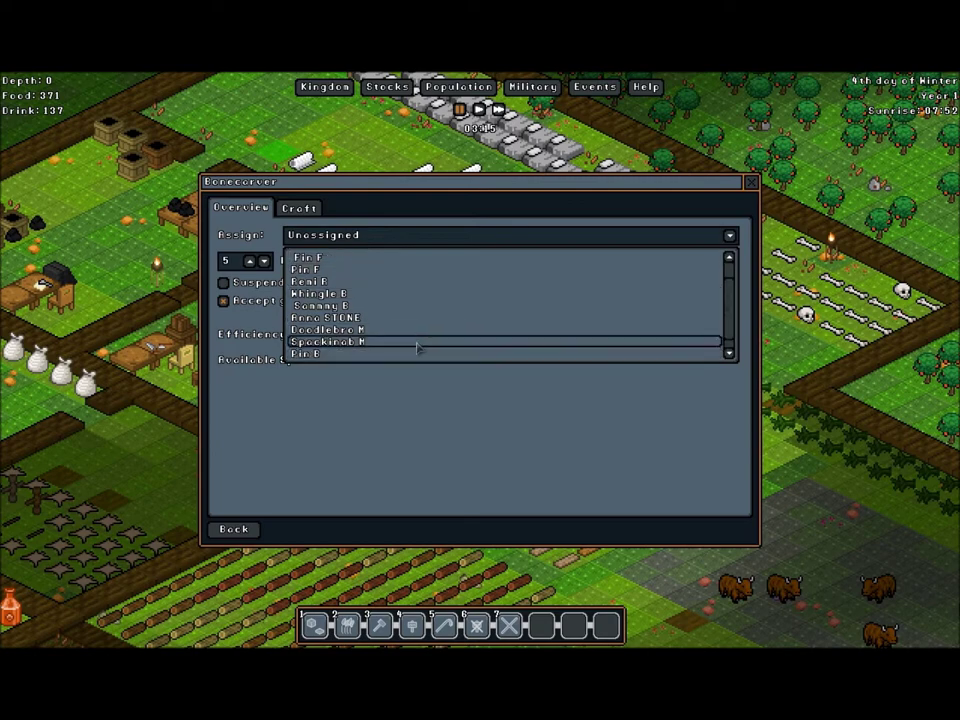
{"action": "left_click", "coordinate": [418, 347]}
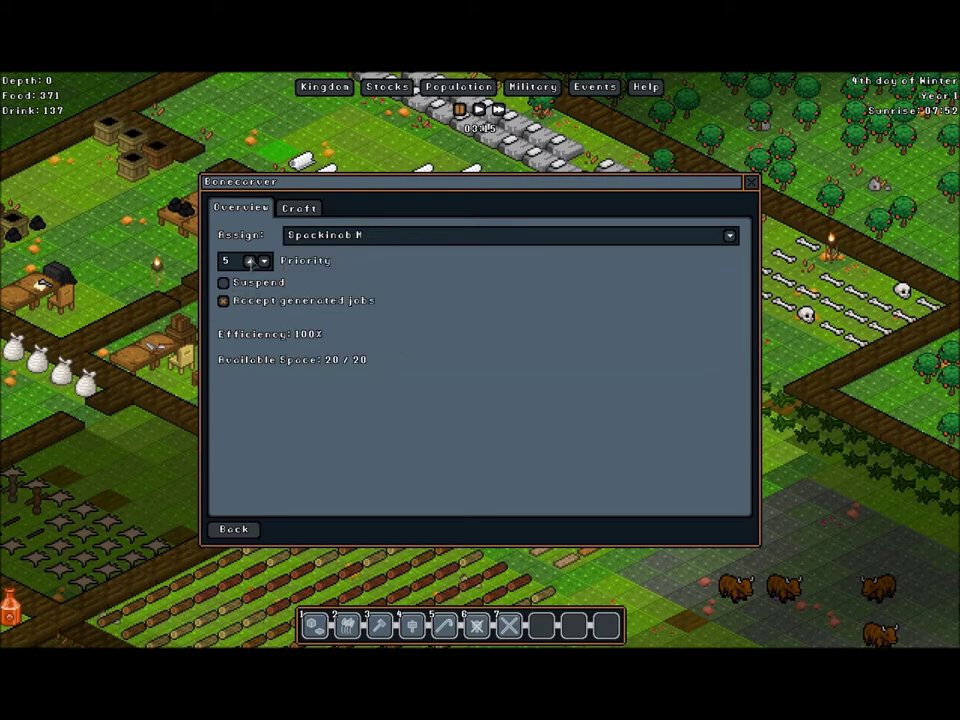
{"action": "left_click", "coordinate": [233, 530]}
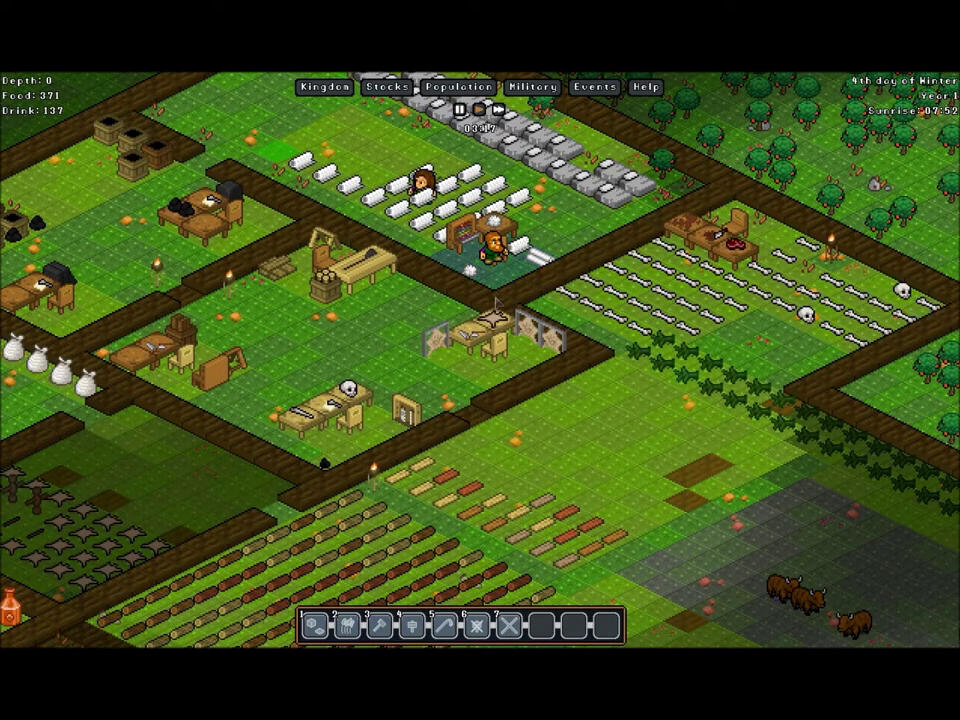
Pan to the Distillery, review its settings and worker list without changes, then close it
{"action": "key", "text": "s"}
{"action": "key", "text": "a"}
{"action": "left_click", "coordinate": [660, 232]}
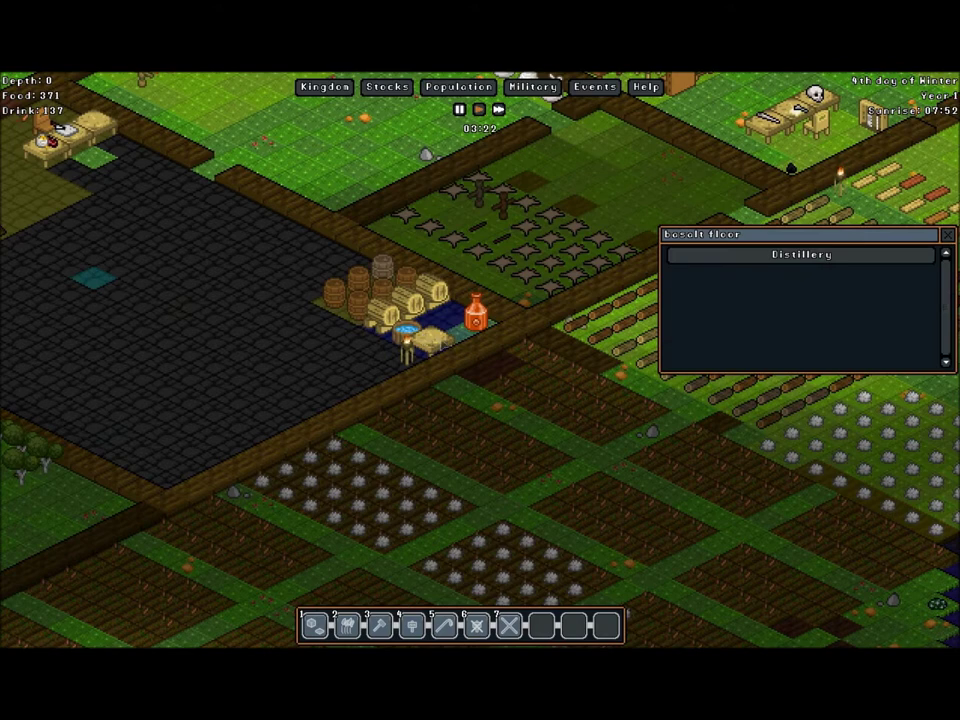
{"action": "left_click", "coordinate": [702, 256]}
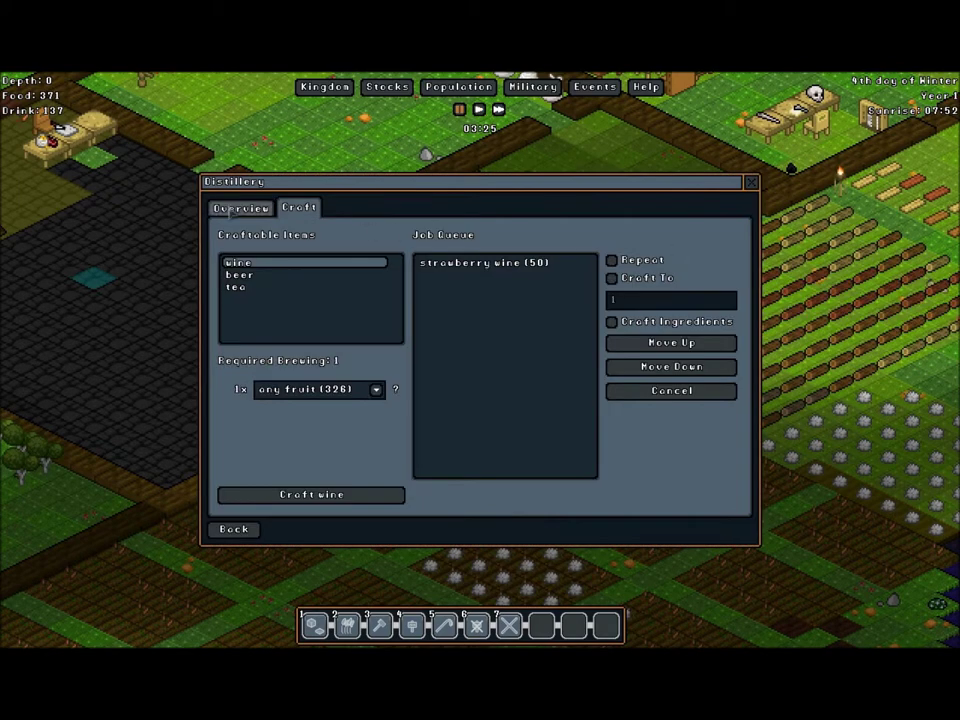
{"action": "left_click", "coordinate": [236, 207]}
{"action": "left_click", "coordinate": [324, 236]}
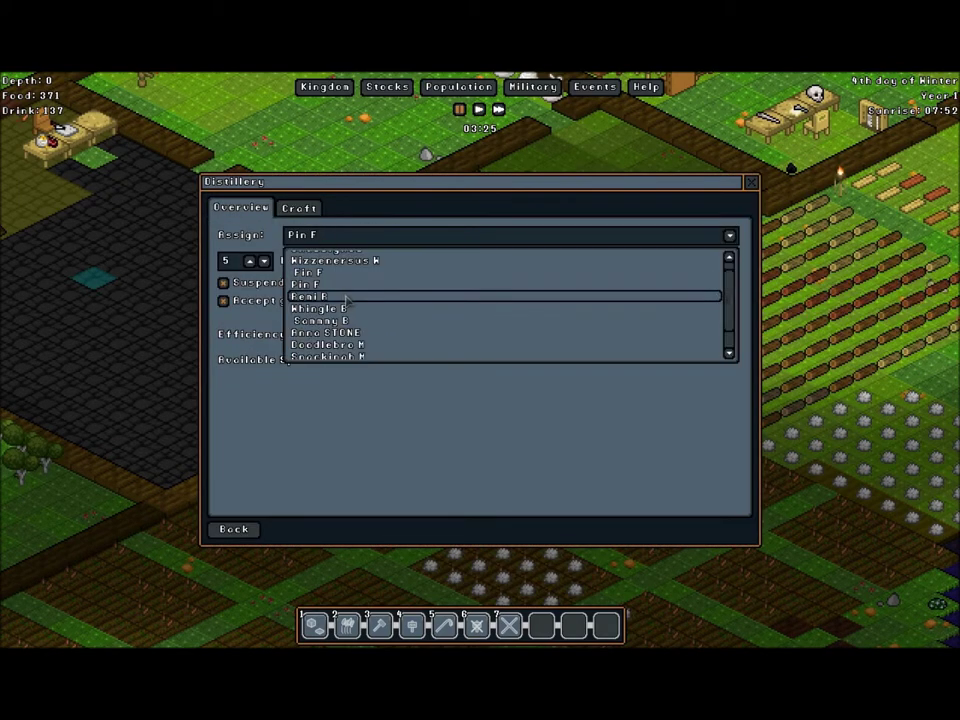
{"action": "left_click", "coordinate": [755, 203]}
{"action": "left_click", "coordinate": [751, 182]}
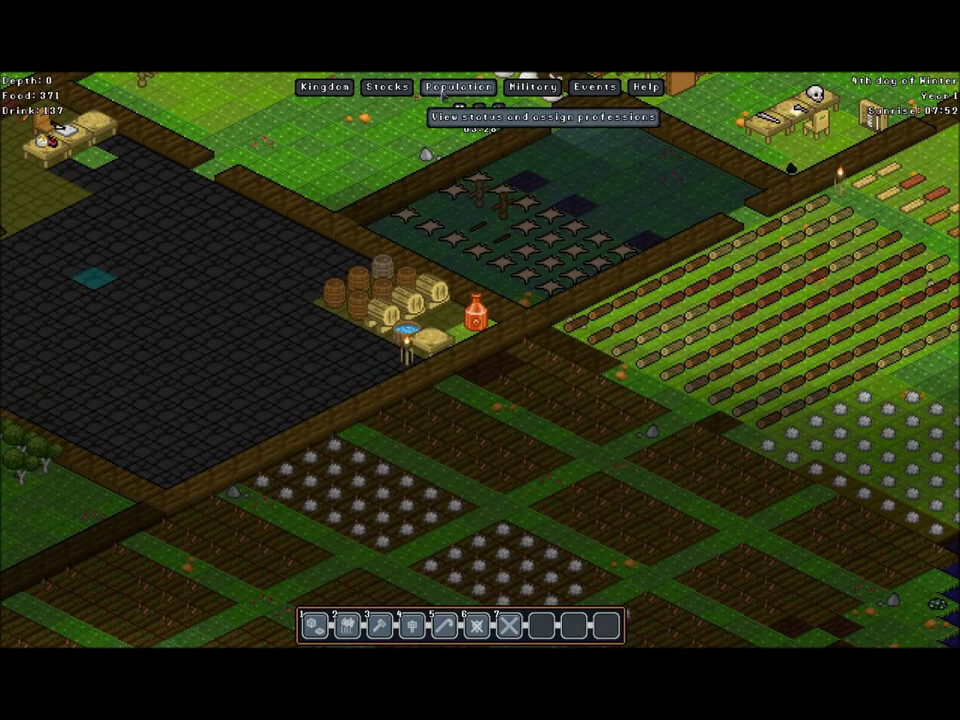
Review each gnome's assigned profession in the Population window, then close it
{"action": "left_click", "coordinate": [443, 90]}
{"action": "left_click", "coordinate": [335, 248]}
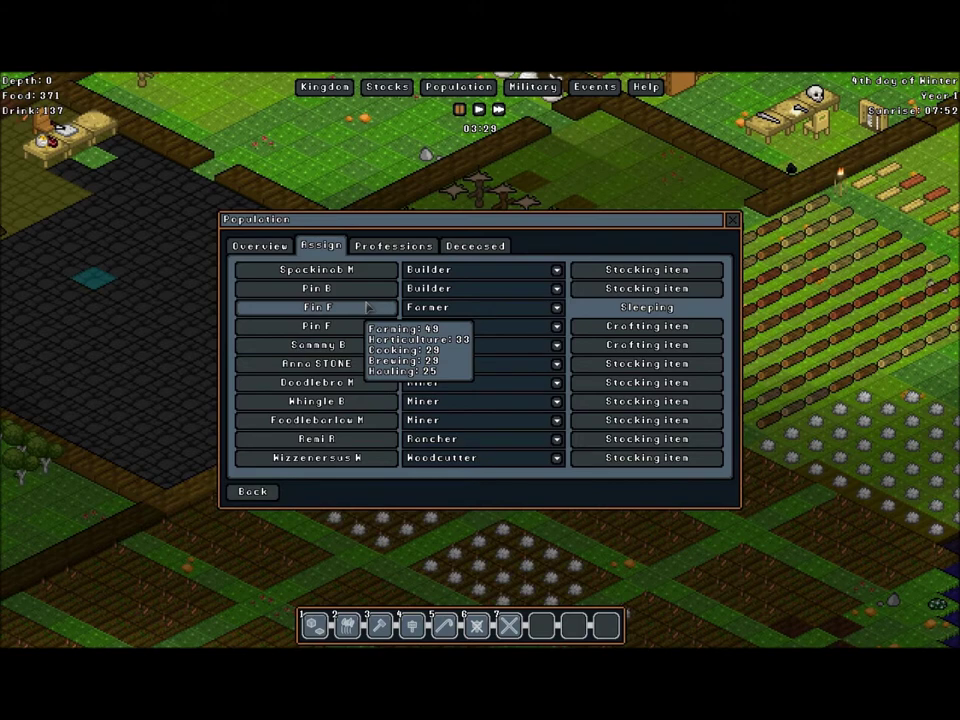
{"action": "key", "text": "Escape"}
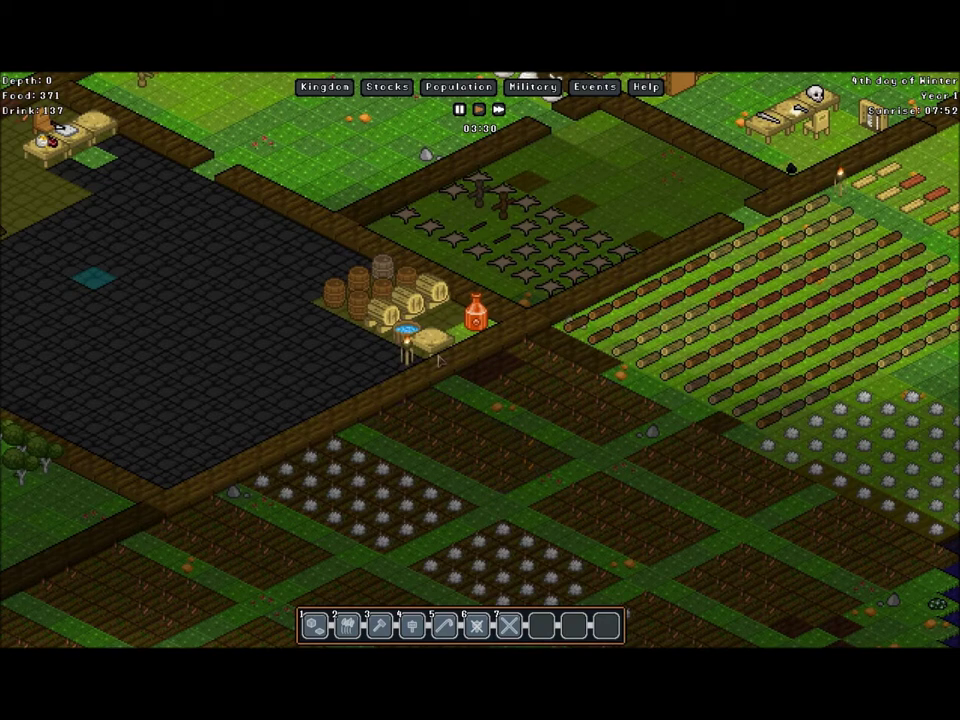
Recheck the Distillery's worker list, keeping the current gnome assigned, and close its windows
{"action": "left_click", "coordinate": [722, 261]}
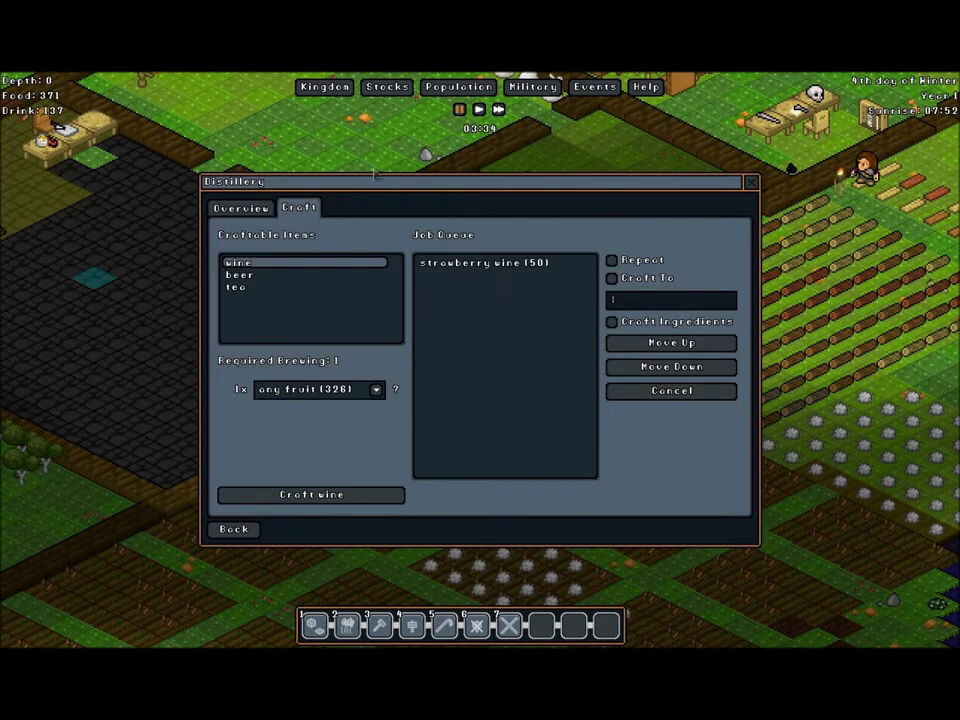
{"action": "left_click", "coordinate": [243, 207]}
{"action": "left_click", "coordinate": [338, 240]}
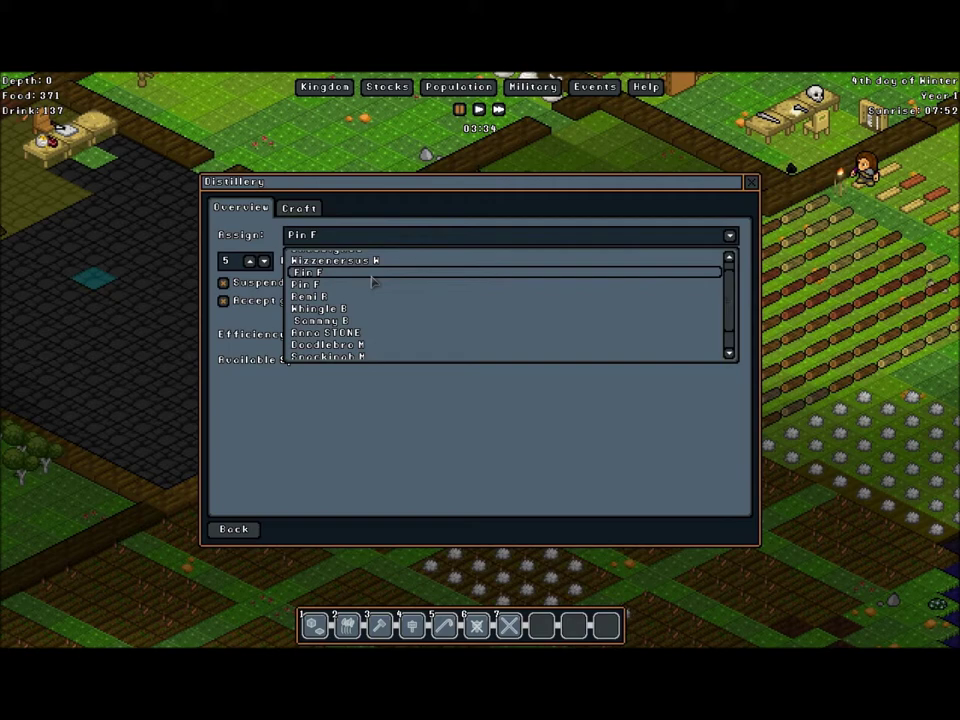
{"action": "left_click", "coordinate": [372, 283]}
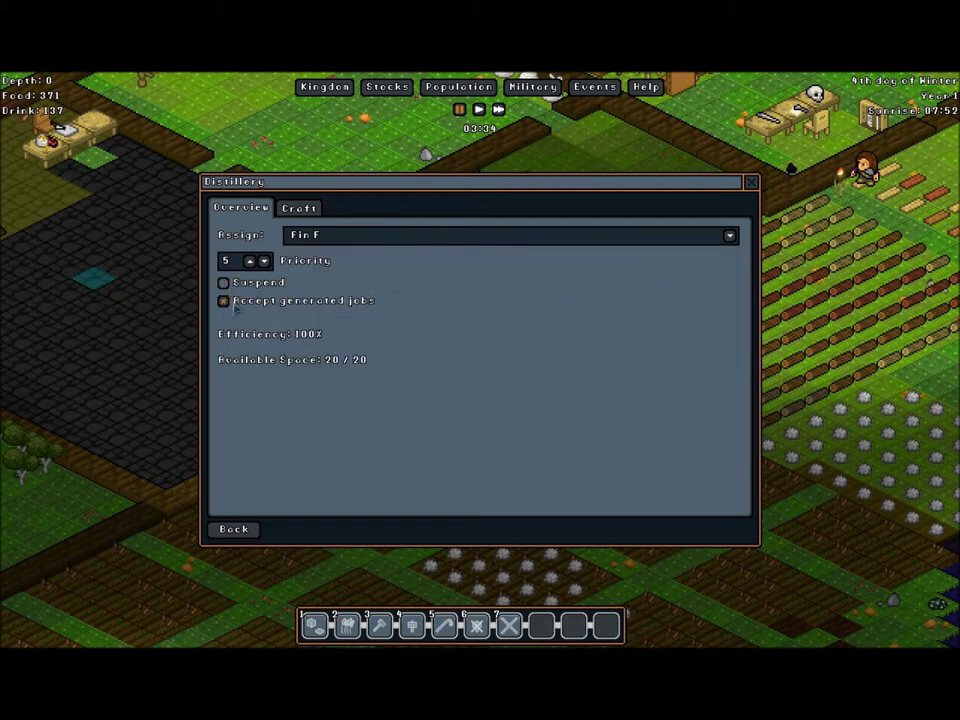
{"action": "left_click", "coordinate": [233, 531]}
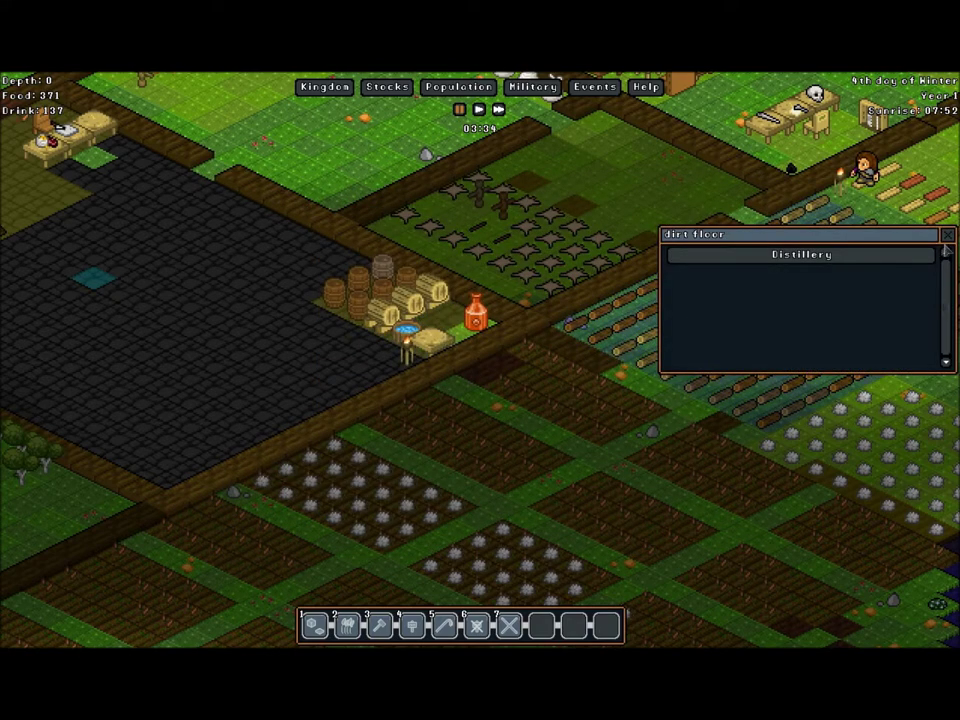
{"action": "key", "text": "Escape"}
Run the game at double speed and briefly inspect a dirt wall tile
{"action": "left_click", "coordinate": [503, 163]}
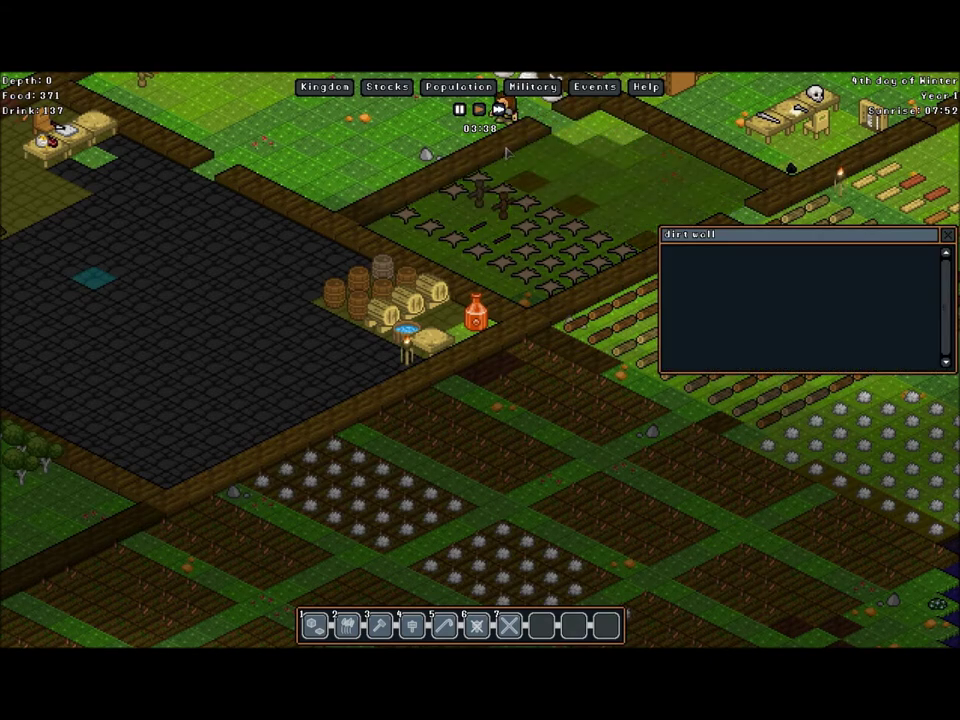
{"action": "left_click", "coordinate": [498, 109]}
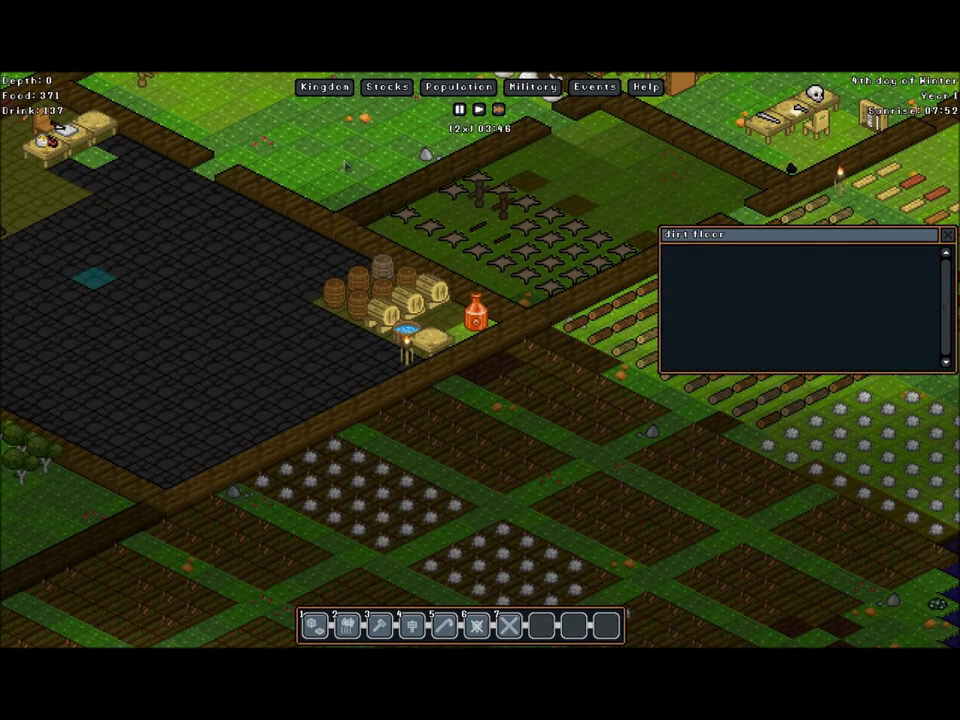
{"action": "key", "text": "Escape"}
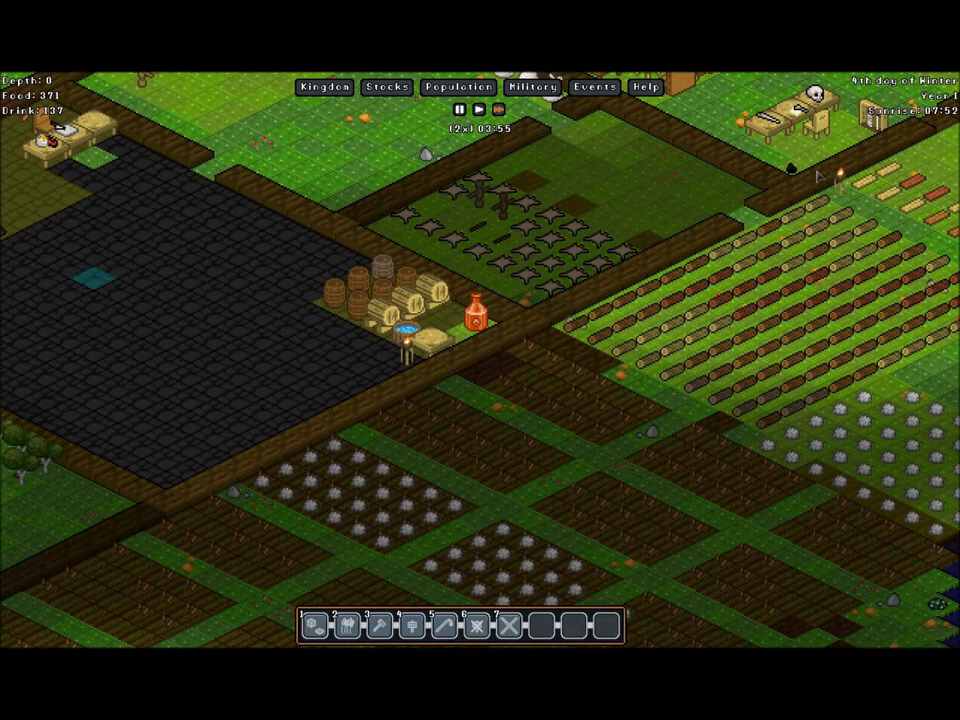
Pan around the farm, workshops and sack stockpile to the forest and back
{"action": "key", "text": "w"}
{"action": "key", "text": "a"}
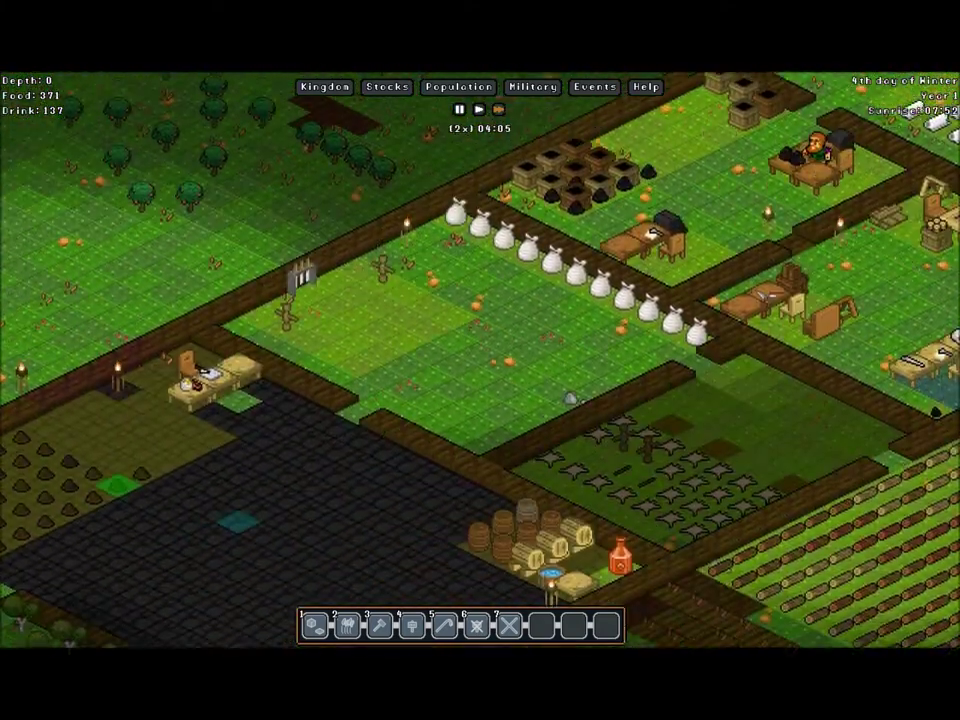
{"action": "key", "text": "s"}
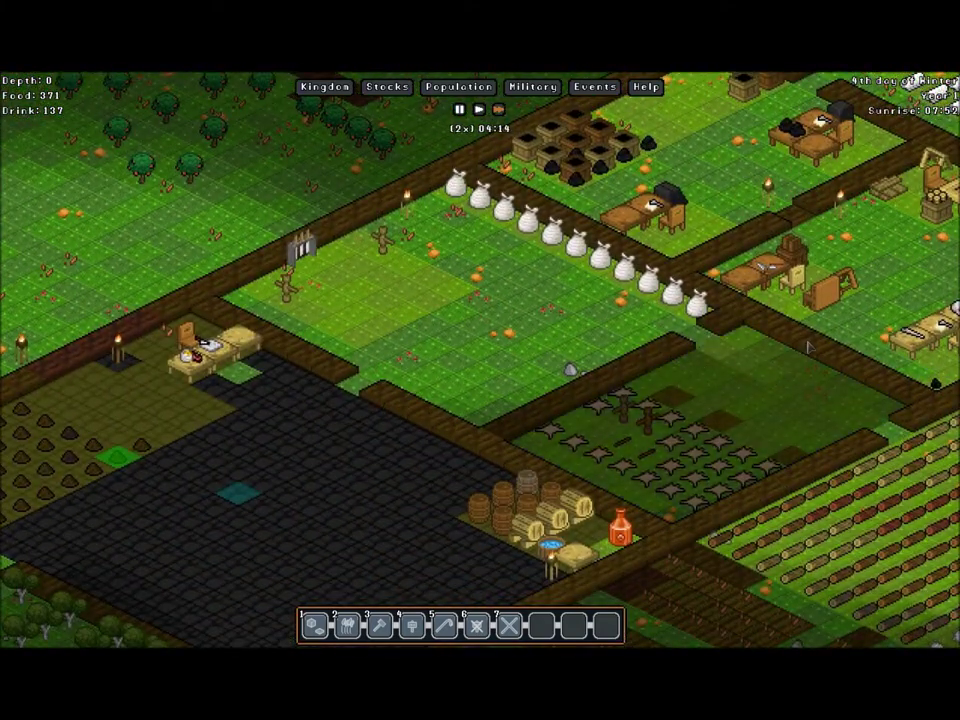
{"action": "key", "text": "s"}
{"action": "key", "text": "s"}
{"action": "key", "text": "d"}
{"action": "key", "text": "d"}
{"action": "key", "text": "w"}
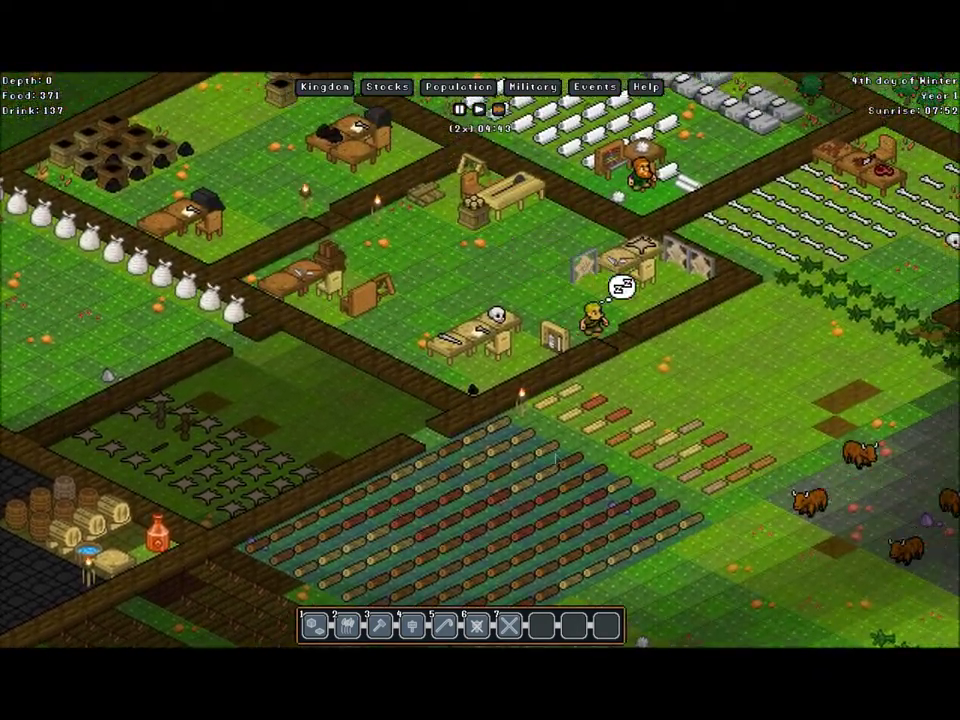
{"action": "key", "text": "a"}
{"action": "key", "text": "a"}
{"action": "key", "text": "a"}
{"action": "key", "text": "s"}
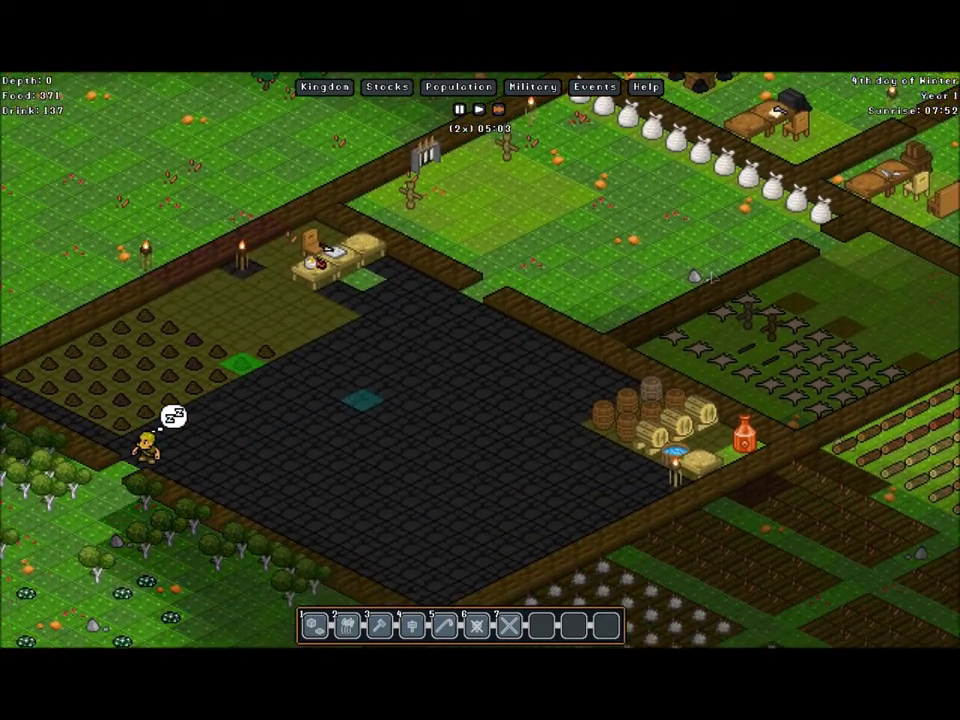
{"action": "key", "text": "a"}
{"action": "key", "text": "s"}
{"action": "key", "text": "w"}
{"action": "key", "text": "d"}
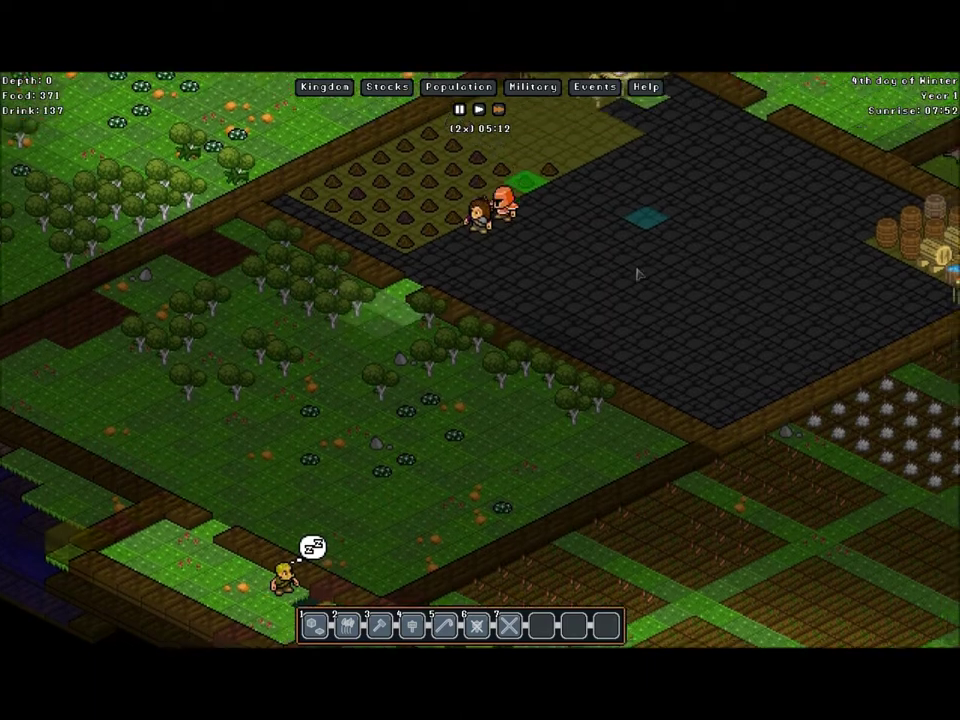
Descend to level -1 and pan to the yellow and hay stockpiles
{"action": "key", "text": "Page_Down"}
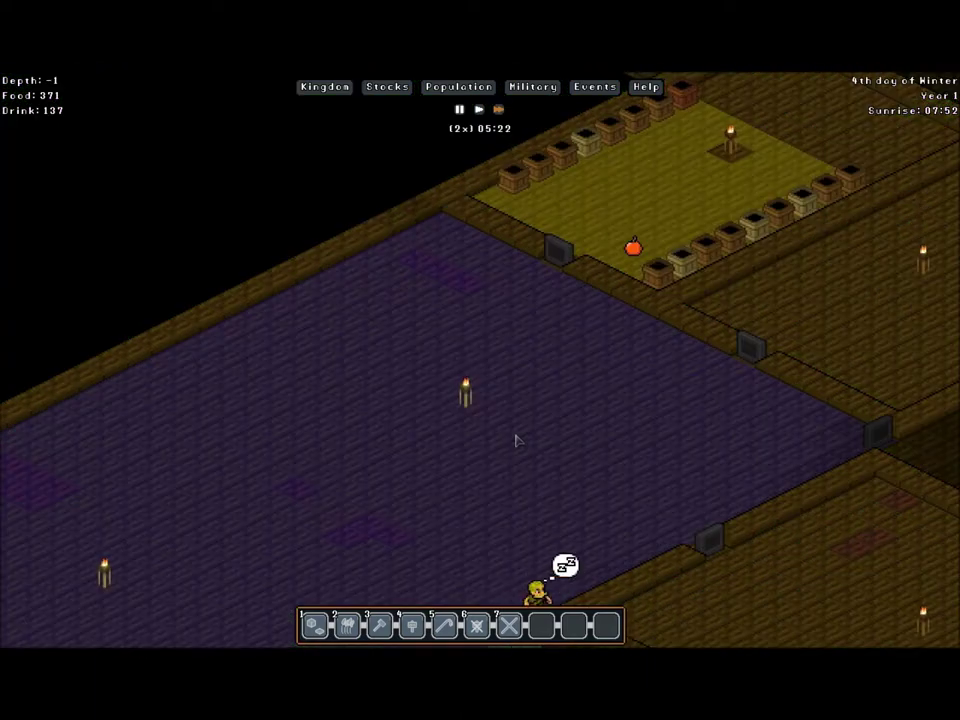
{"action": "key", "text": "s"}
{"action": "key", "text": "d"}
{"action": "key", "text": "s"}
{"action": "key", "text": "d"}
{"action": "key", "text": "s"}
{"action": "key", "text": "w"}
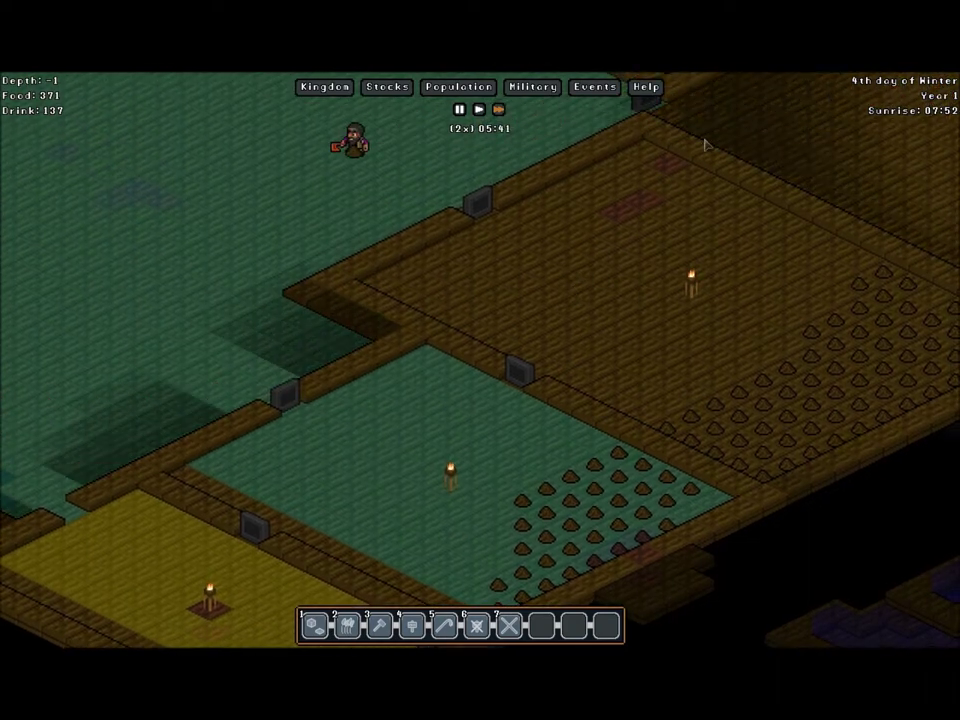
{"action": "key", "text": "w"}
{"action": "key", "text": "d"}
{"action": "key", "text": "w"}
{"action": "key", "text": "d"}
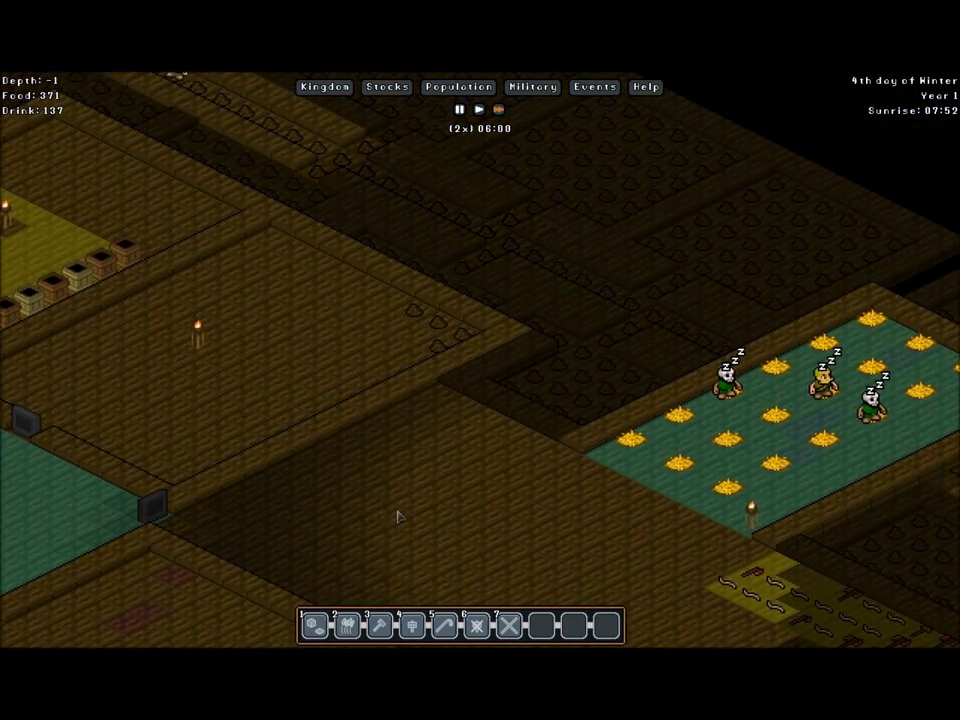
Look over the farmland on level -2, then return to depth -1
{"action": "left_click_drag", "start_coordinate": [554, 328], "coordinate": [497, 571]}
{"action": "scroll", "coordinate": [497, 571], "scroll_direction": "up", "scroll_amount": 1}
{"action": "scroll", "coordinate": [443, 455], "scroll_direction": "down", "scroll_amount": 2}
{"action": "key", "text": "a"}
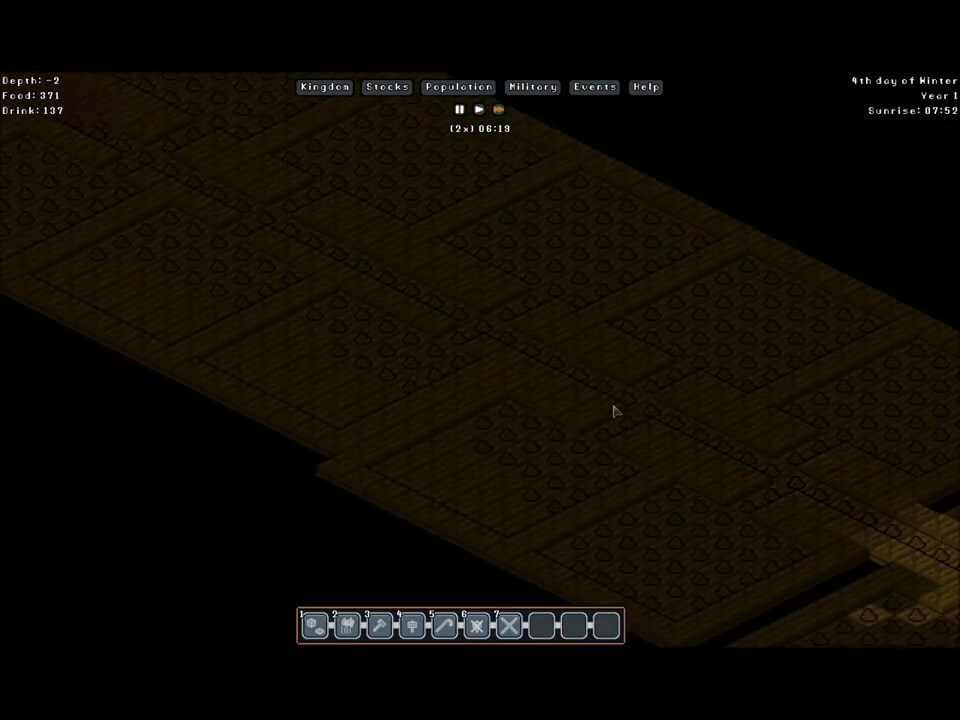
{"action": "key", "text": "w"}
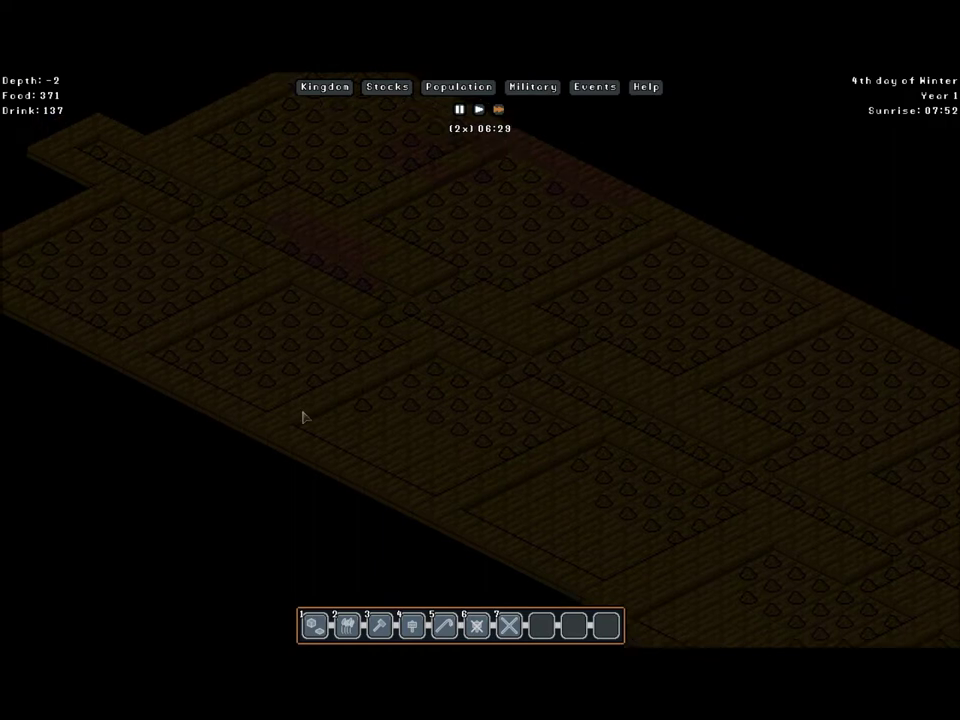
{"action": "key", "text": "s"}
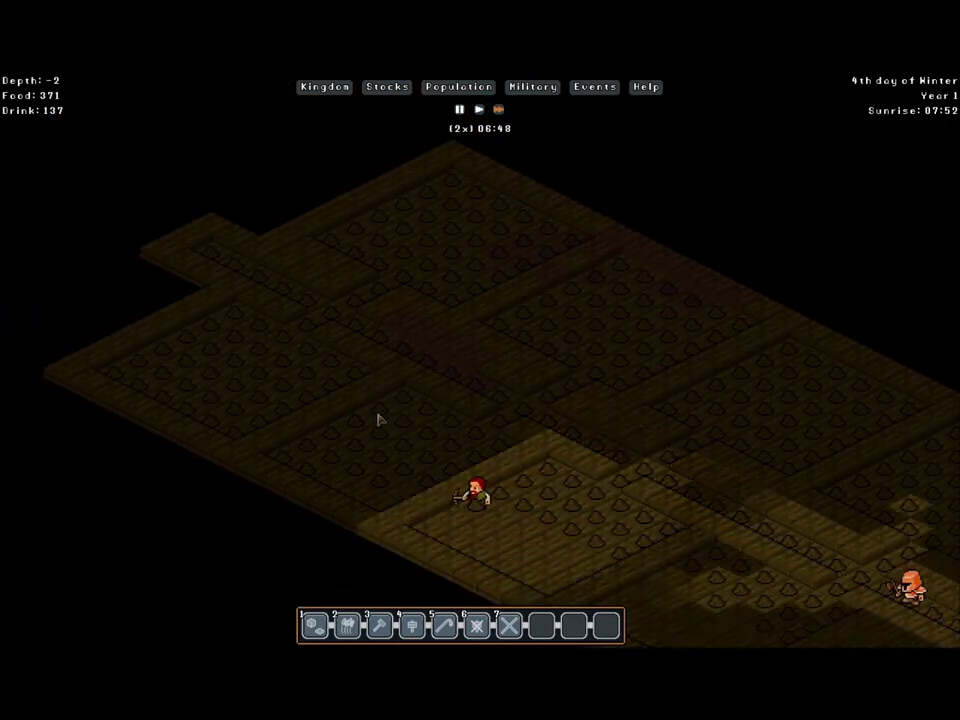
{"action": "key", "text": "w"}
{"action": "key", "text": "s"}
{"action": "key", "text": "w"}
{"action": "scroll", "coordinate": [467, 430], "scroll_direction": "up", "scroll_amount": 1}
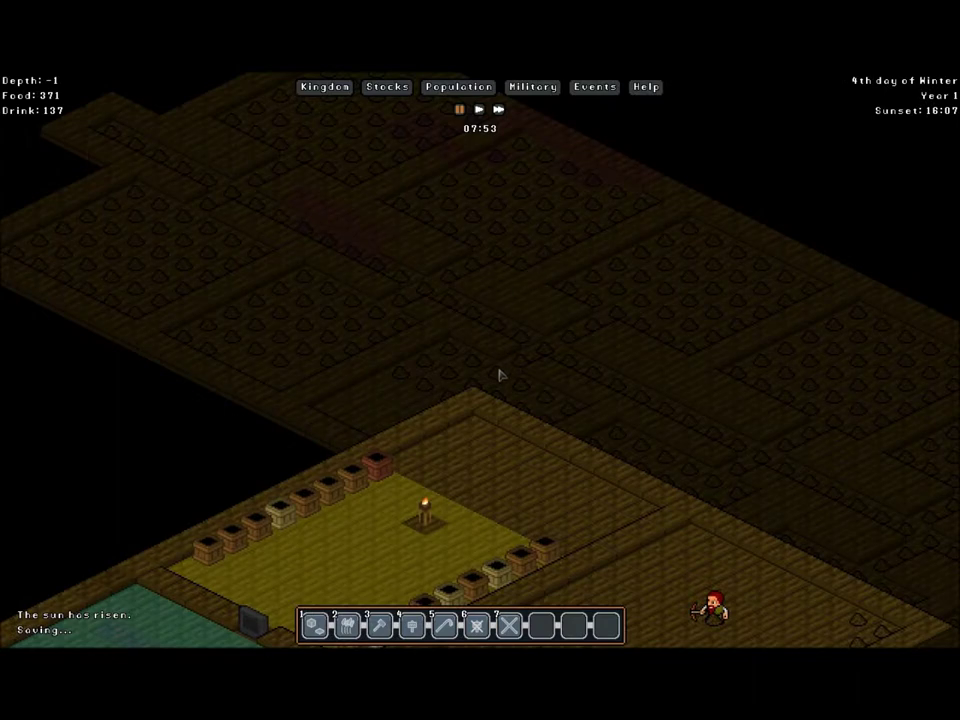
Return to surface level 0 and resume the game at normal speed
{"action": "left_click_drag", "start_coordinate": [500, 375], "coordinate": [557, 205]}
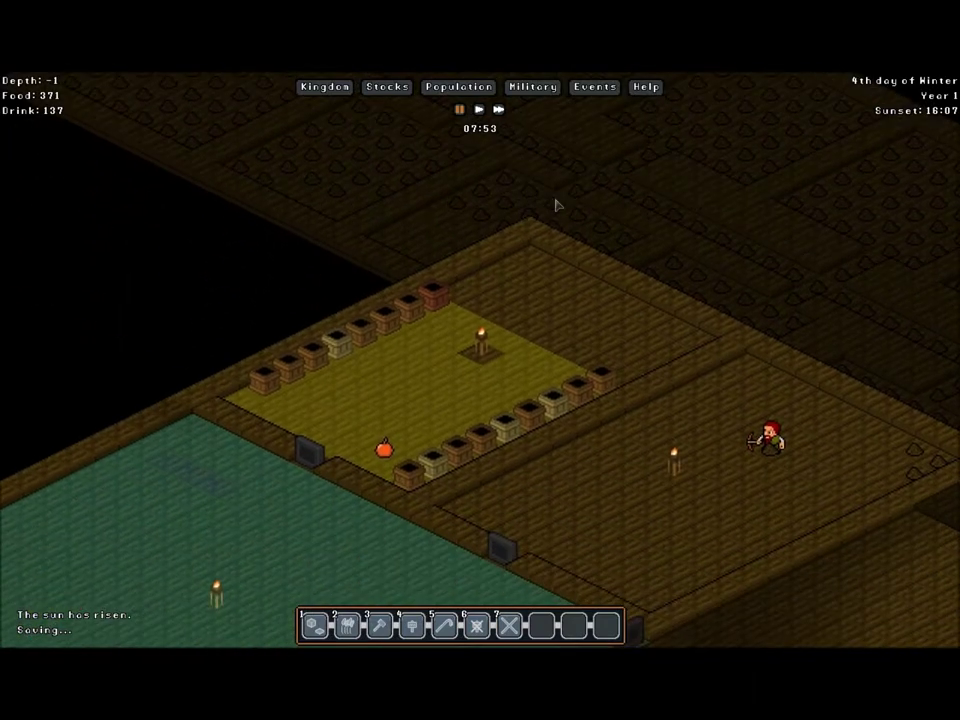
{"action": "scroll", "coordinate": [478, 210], "scroll_direction": "down", "scroll_amount": 1}
{"action": "scroll", "coordinate": [478, 210], "scroll_direction": "up", "scroll_amount": 2}
{"action": "left_click", "coordinate": [479, 109]}
Centre on the farm, inspect a clay wall tile, then pan right
{"action": "left_click_drag", "start_coordinate": [383, 277], "coordinate": [607, 87]}
{"action": "left_click", "coordinate": [262, 343]}
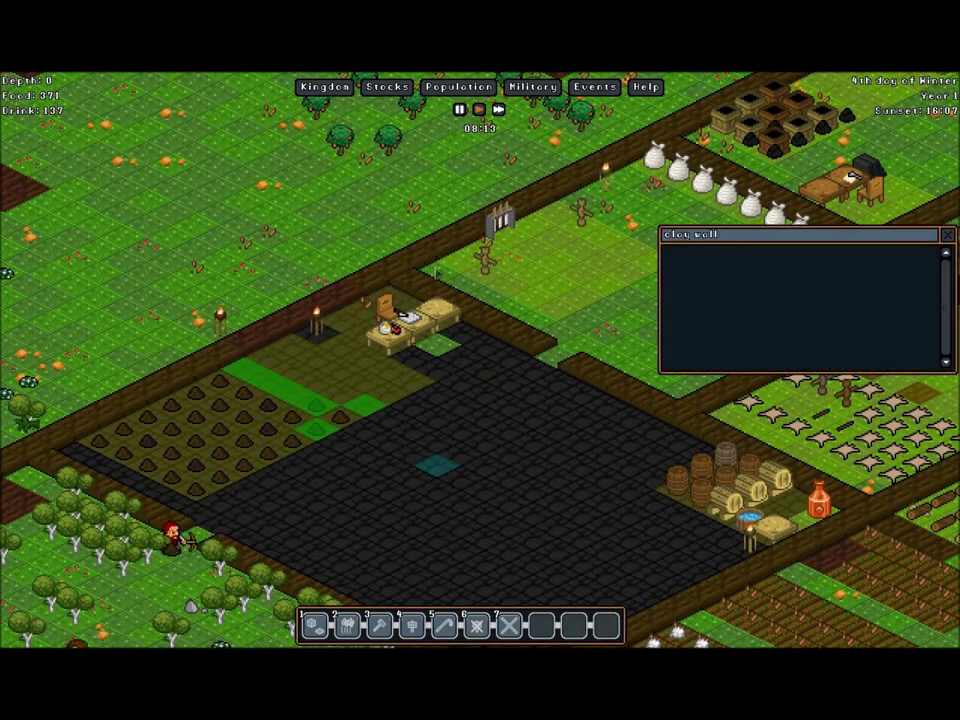
{"action": "left_click", "coordinate": [948, 236]}
{"action": "key", "text": "d"}
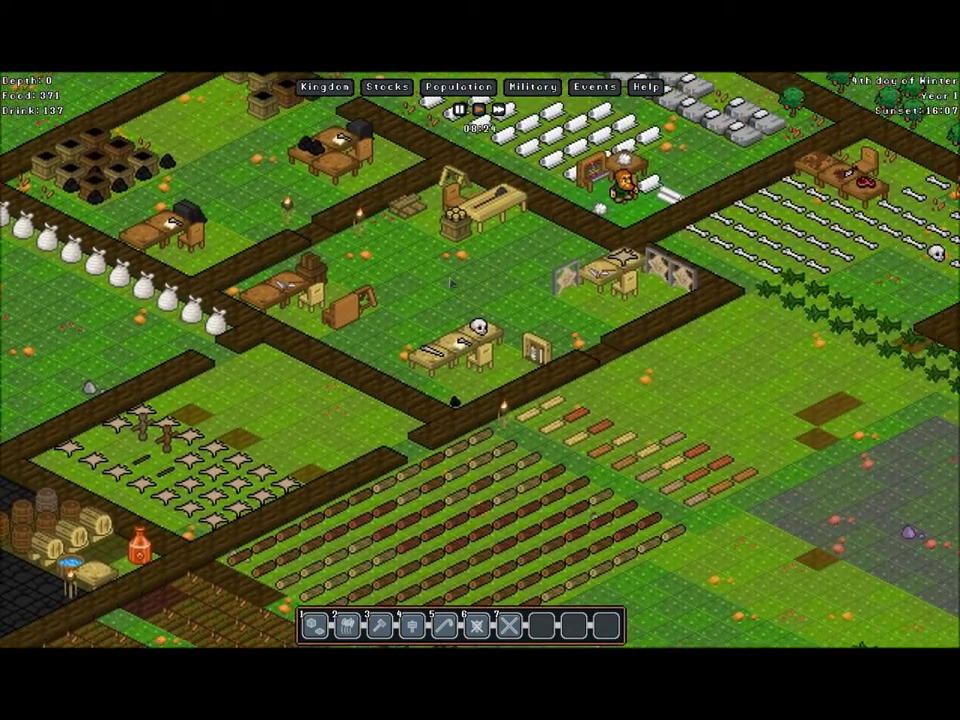
{"action": "key", "text": "d"}
Queue three bone shirts, two skull helmets and two more bone shirts at the Bonecarver
{"action": "left_click", "coordinate": [673, 258]}
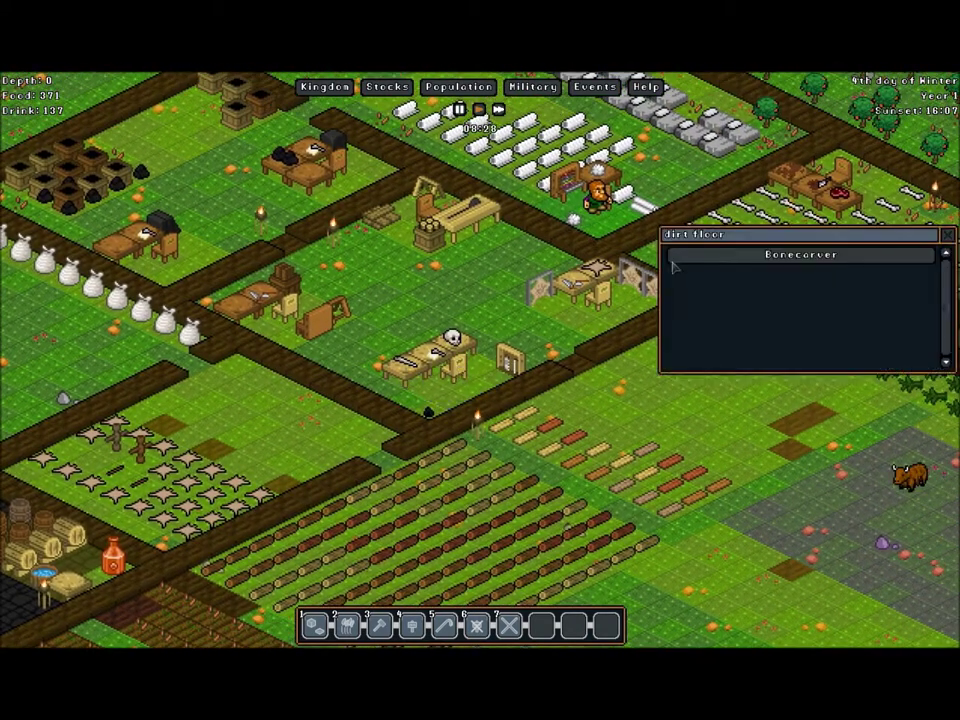
{"action": "left_click", "coordinate": [675, 261]}
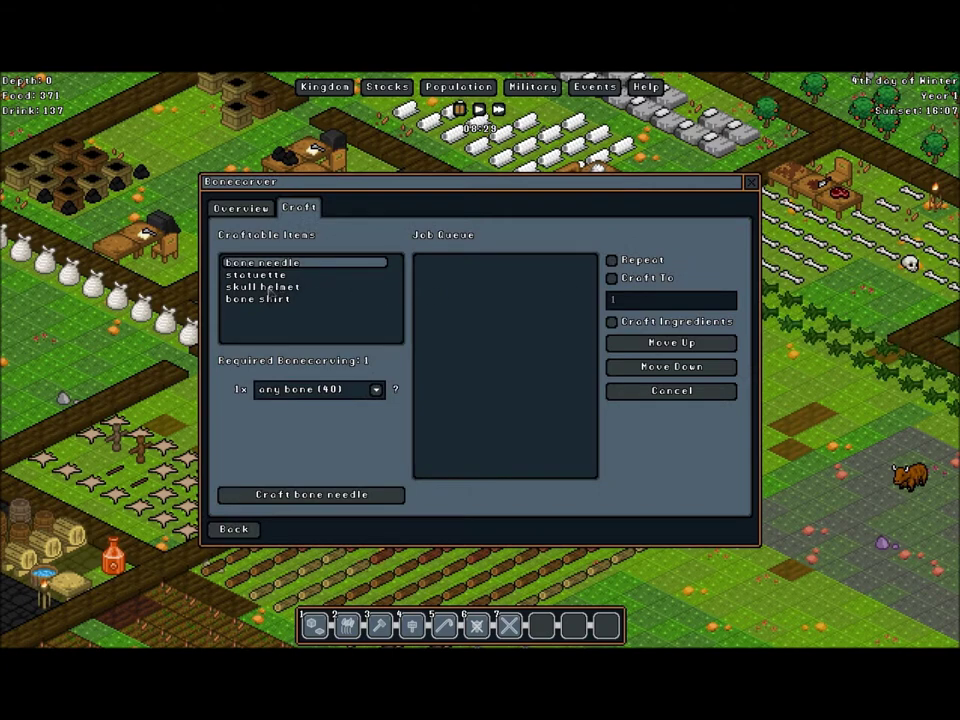
{"action": "left_click", "coordinate": [261, 301]}
{"action": "left_click", "coordinate": [367, 497]}
{"action": "left_click", "coordinate": [367, 497]}
{"action": "left_click", "coordinate": [277, 287]}
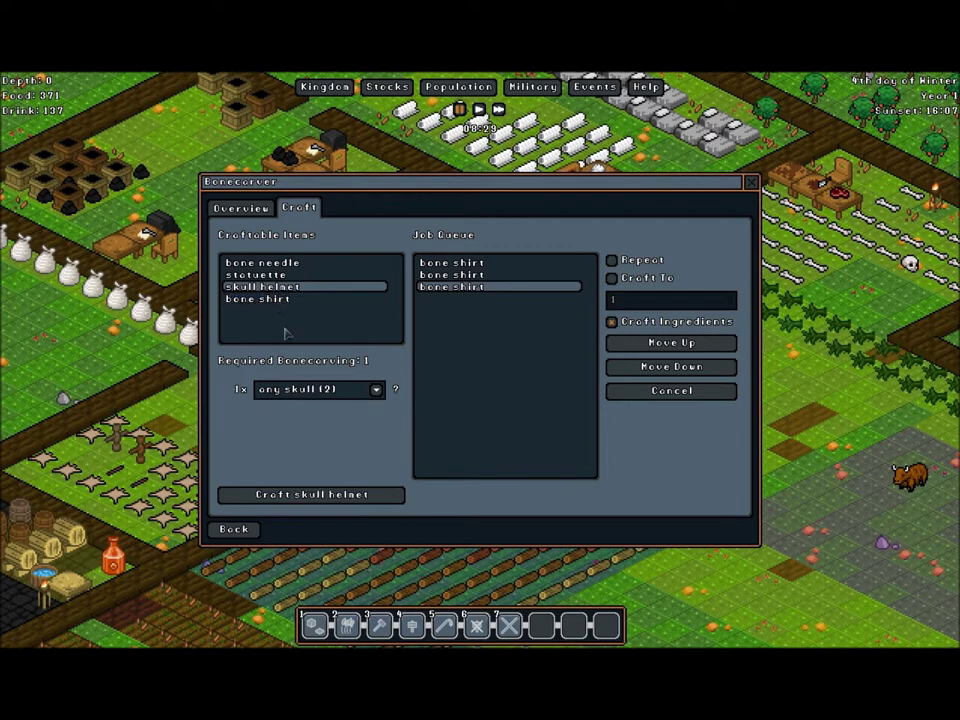
{"action": "left_click", "coordinate": [333, 496]}
{"action": "left_click", "coordinate": [333, 496]}
{"action": "left_click", "coordinate": [299, 300]}
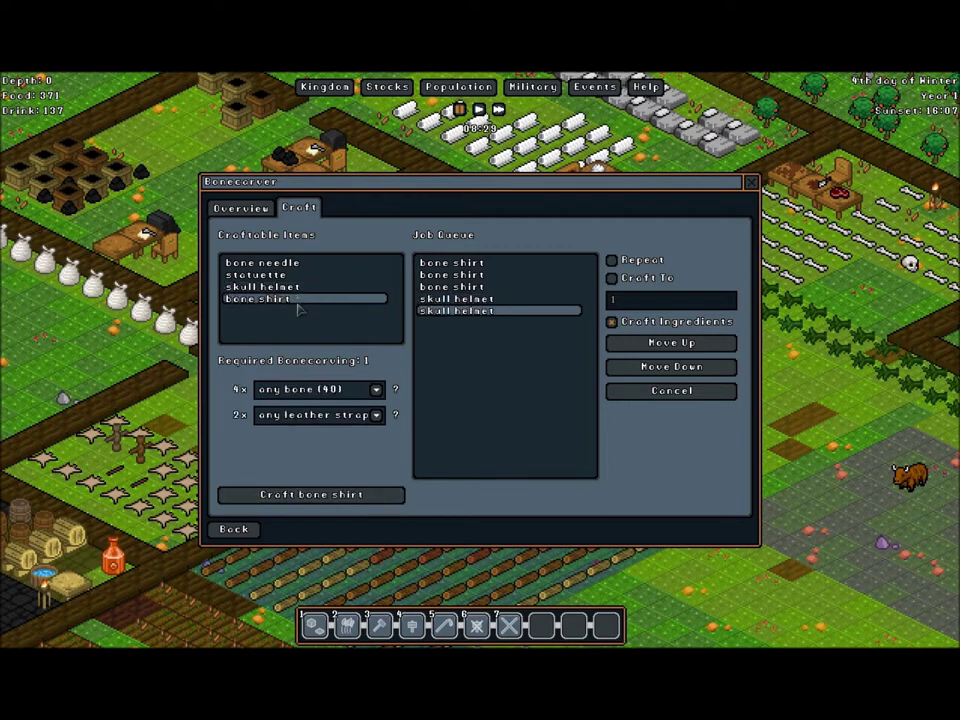
{"action": "left_click", "coordinate": [296, 492]}
{"action": "left_click", "coordinate": [282, 496]}
{"action": "left_click", "coordinate": [230, 531]}
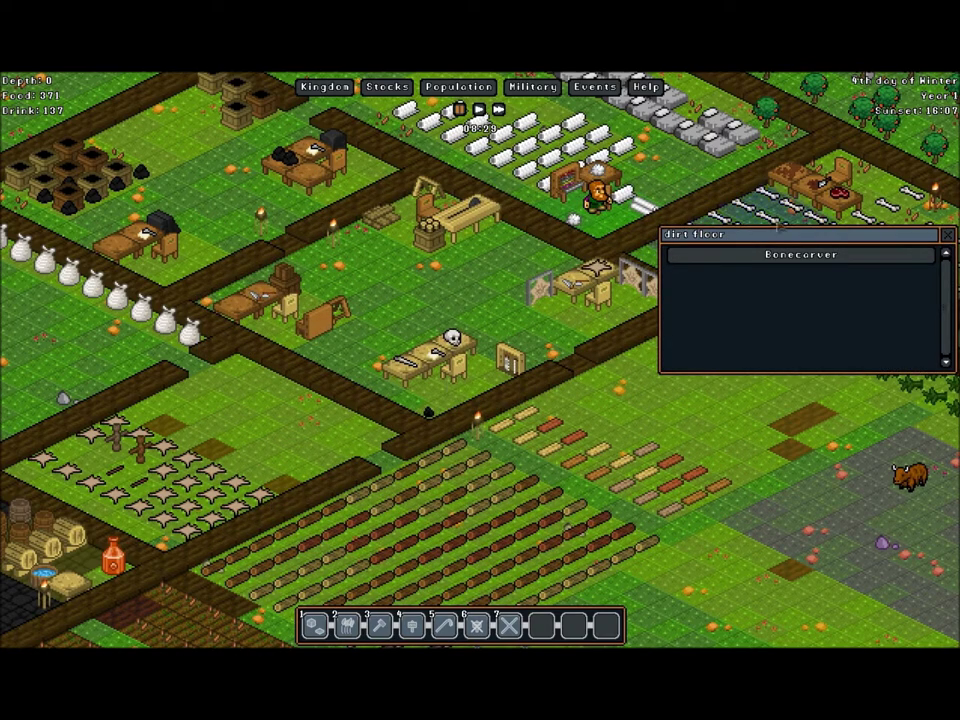
{"action": "key", "text": "Escape"}
Designate a 5 by 4 stockpile over the bone tiles, then bring up the Military overview
{"action": "right_click", "coordinate": [658, 298]}
{"action": "mouse_move", "coordinate": [695, 366]}
{"action": "left_click", "coordinate": [624, 370]}
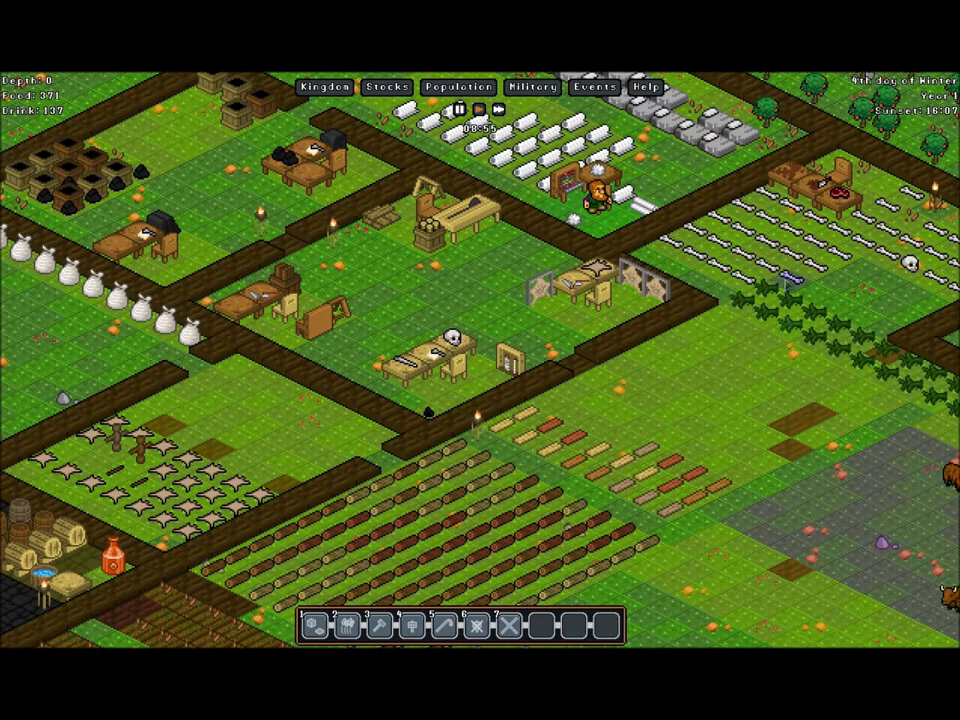
{"action": "mouse_move", "coordinate": [825, 290]}
{"action": "left_mouse_down"}
{"action": "mouse_move", "coordinate": [835, 280]}
{"action": "mouse_move", "coordinate": [715, 258]}
{"action": "mouse_move", "coordinate": [792, 290]}
{"action": "mouse_move", "coordinate": [780, 290]}
{"action": "left_mouse_up"}
{"action": "left_click", "coordinate": [685, 300]}
{"action": "left_click", "coordinate": [693, 220]}
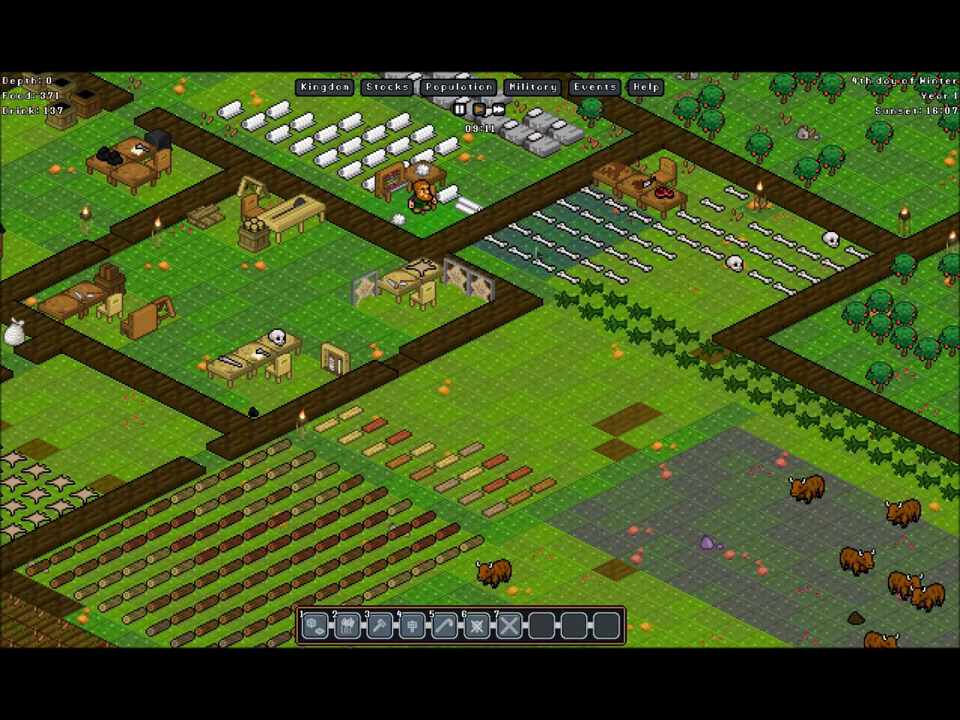
{"action": "left_click", "coordinate": [532, 87]}
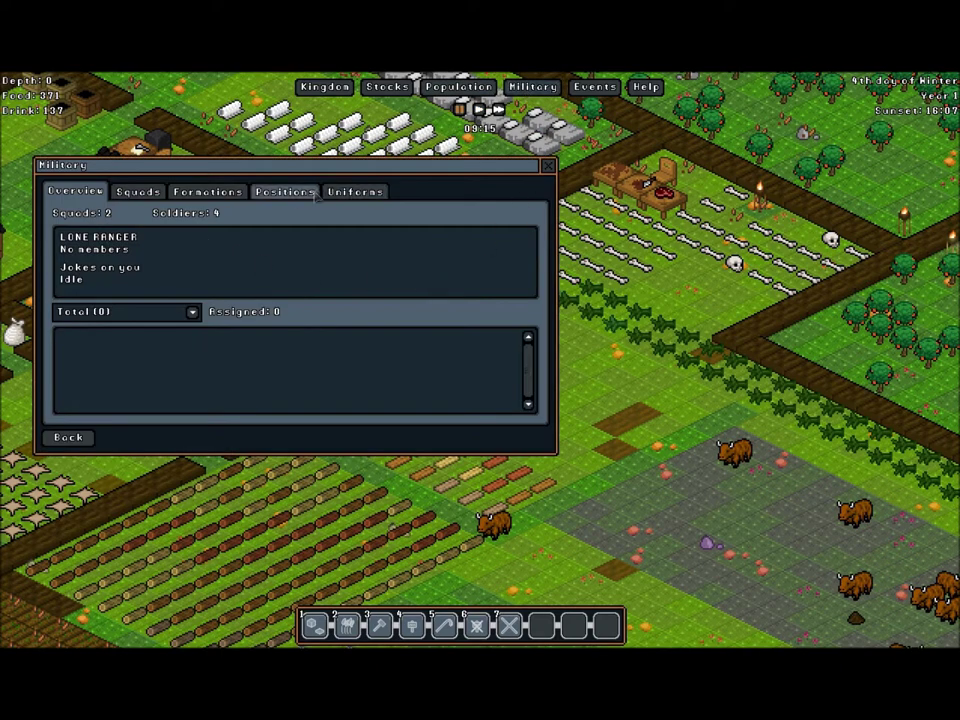
Set the Platemail uniform's Right Hand slot to 'any' and close Military
{"action": "left_click", "coordinate": [355, 190]}
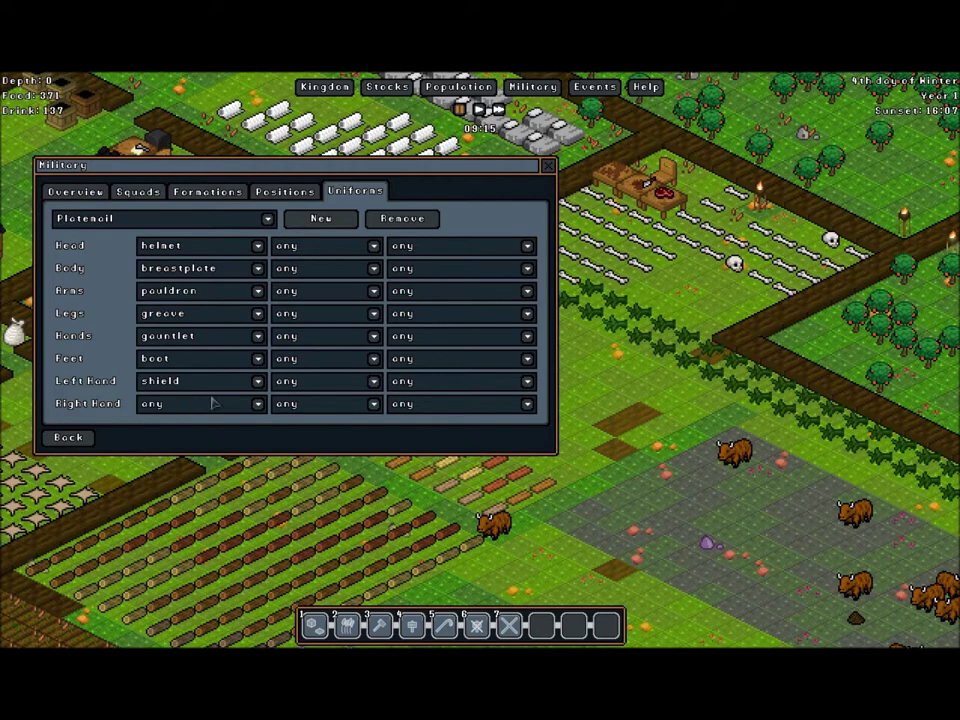
{"action": "left_click", "coordinate": [258, 403]}
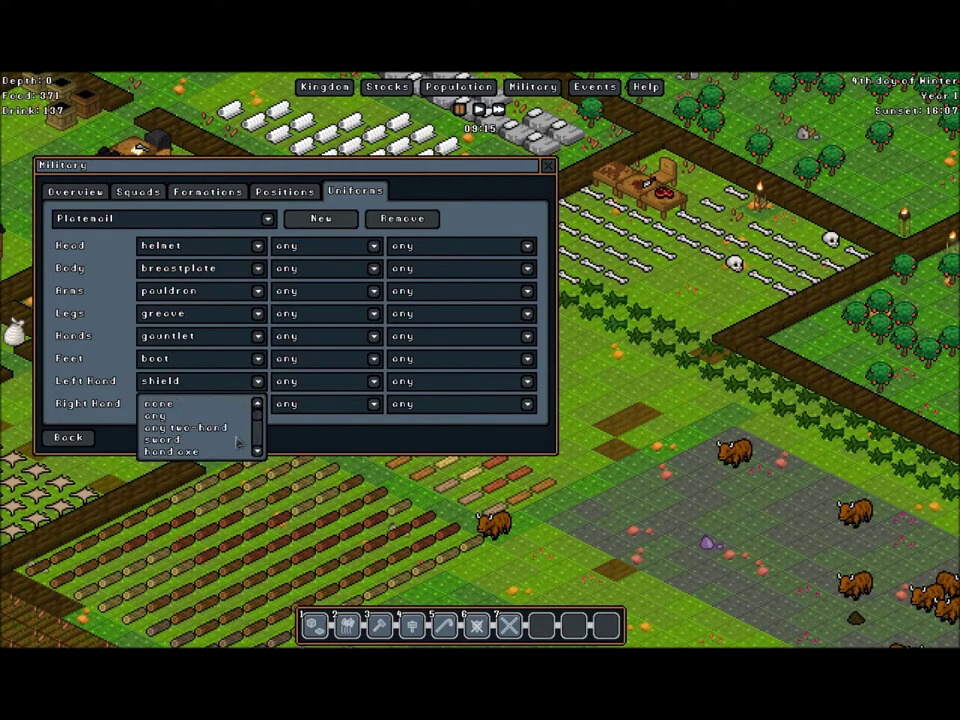
{"action": "left_click", "coordinate": [212, 419]}
{"action": "left_click", "coordinate": [70, 439]}
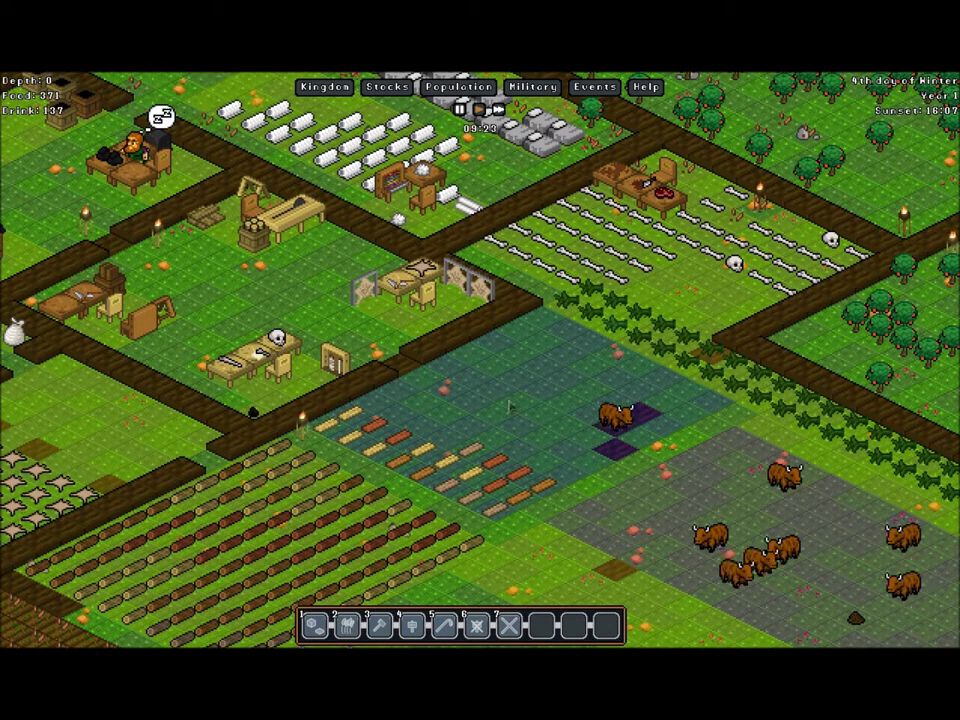
{"action": "key", "text": "s"}
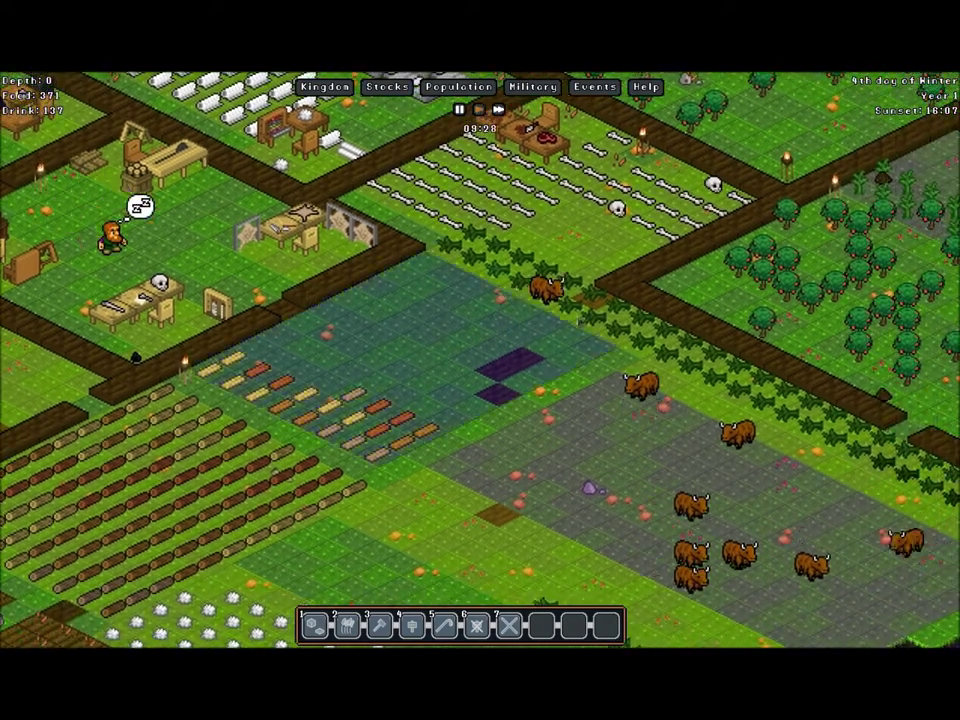
{"action": "key", "text": "s"}
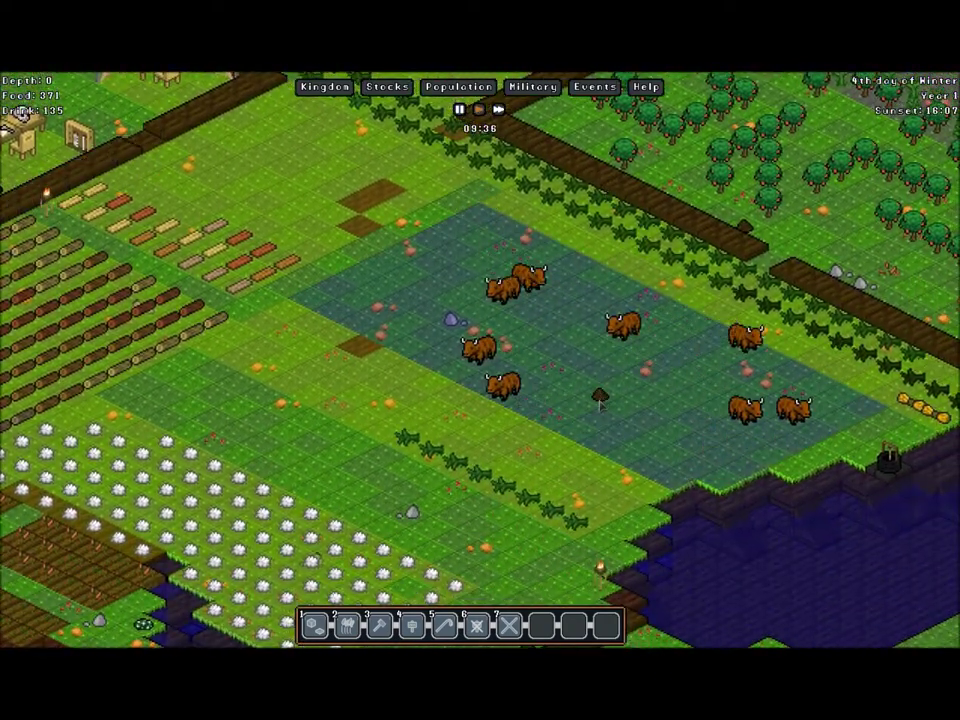
{"action": "left_click", "coordinate": [600, 400]}
{"action": "key", "text": "Escape"}
{"action": "key", "text": "w"}
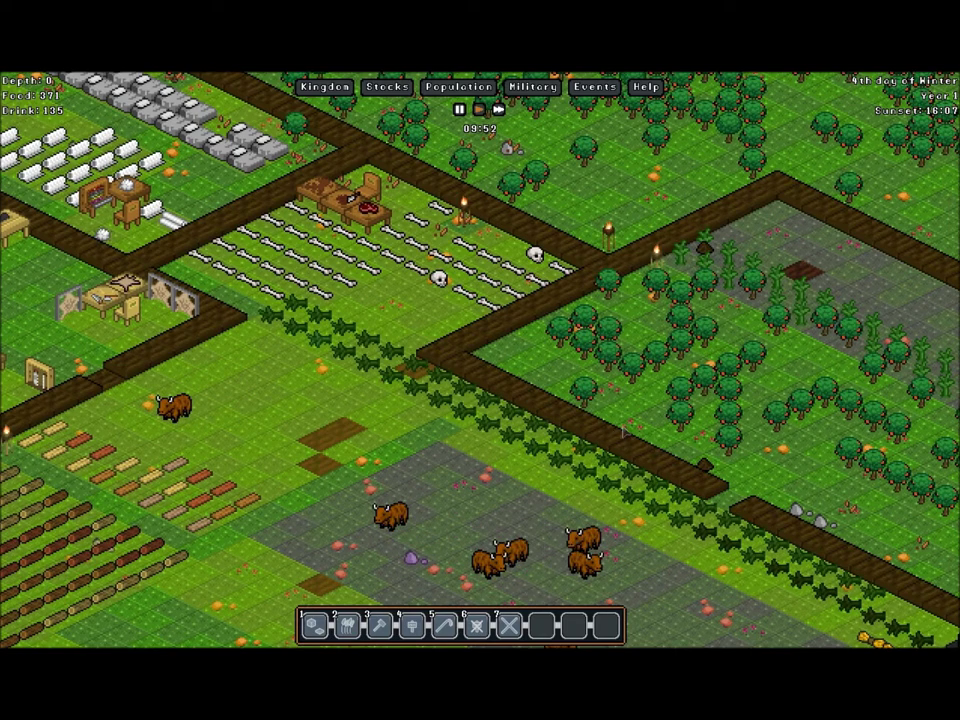
{"action": "key", "text": "s"}
{"action": "key", "text": "s"}
{"action": "left_click", "coordinate": [445, 87]}
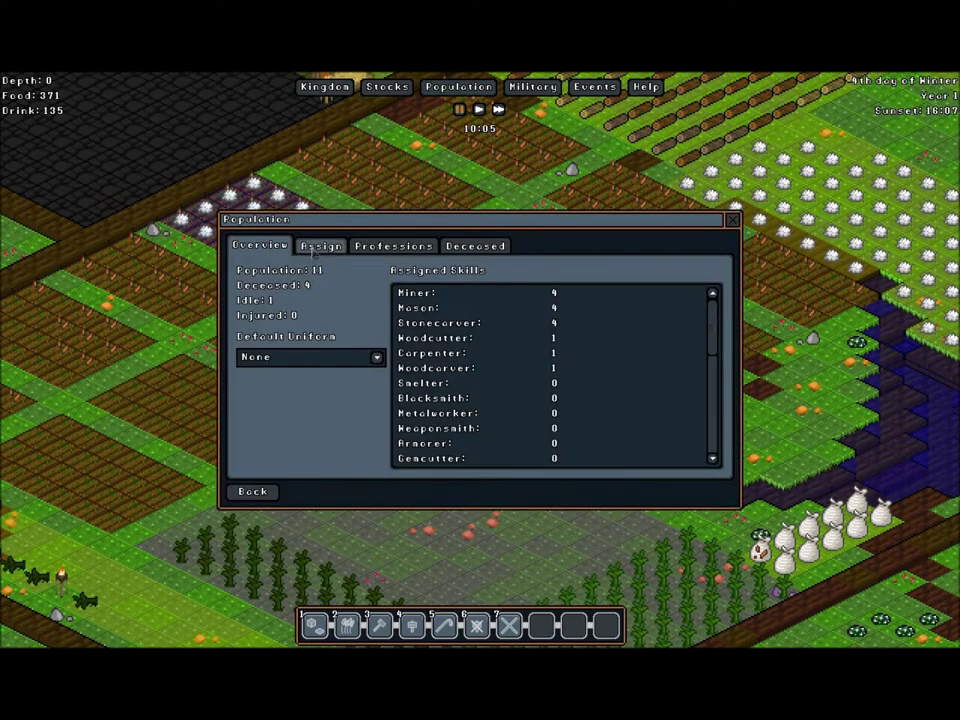
{"action": "left_click", "coordinate": [318, 248]}
{"action": "left_click", "coordinate": [733, 220]}
{"action": "key", "text": "a"}
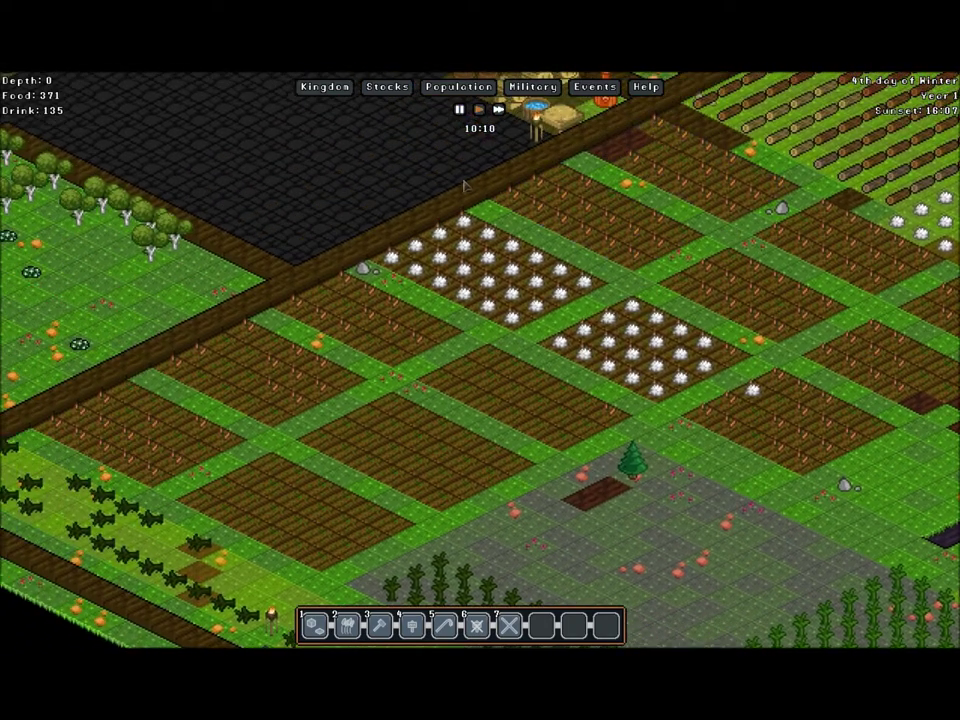
Pan over the storage, workshop and farm areas to the barrels and lower fields
{"action": "key", "text": "Up"}
{"action": "key", "text": "Up"}
{"action": "key", "text": "Up"}
{"action": "key", "text": "Up"}
{"action": "key", "text": "Right"}
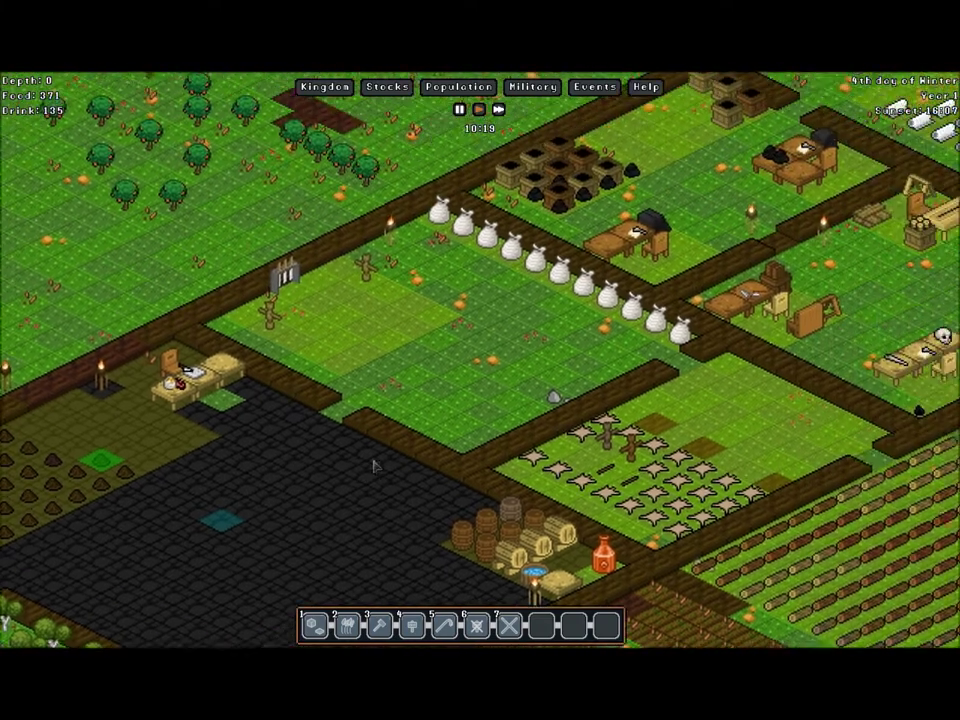
{"action": "key", "text": "Up"}
{"action": "key", "text": "Right"}
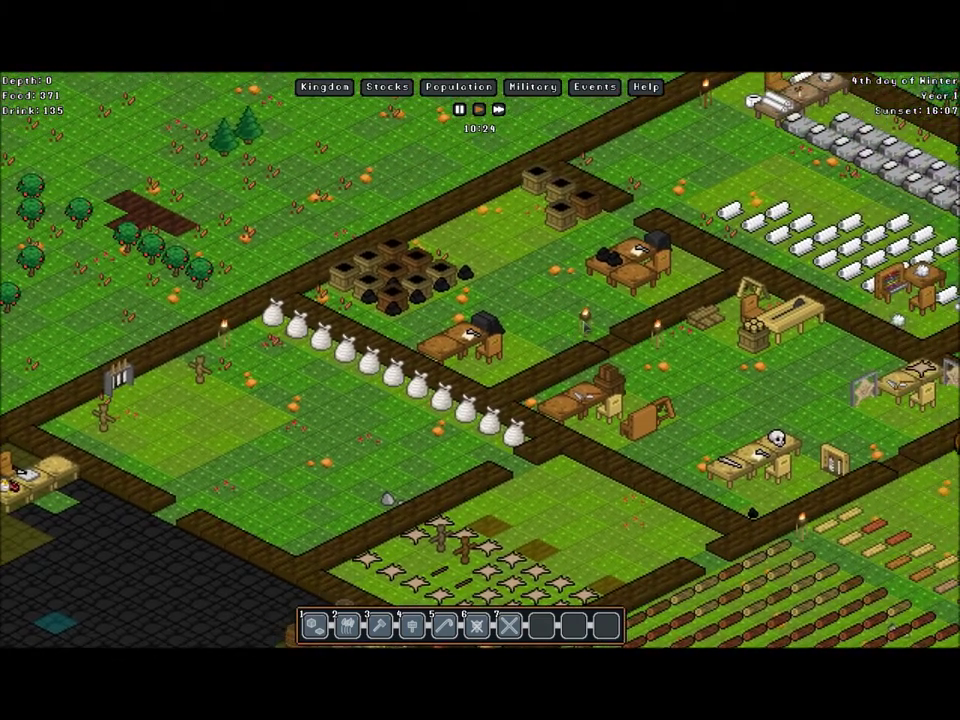
{"action": "key", "text": "Up"}
{"action": "key", "text": "Right"}
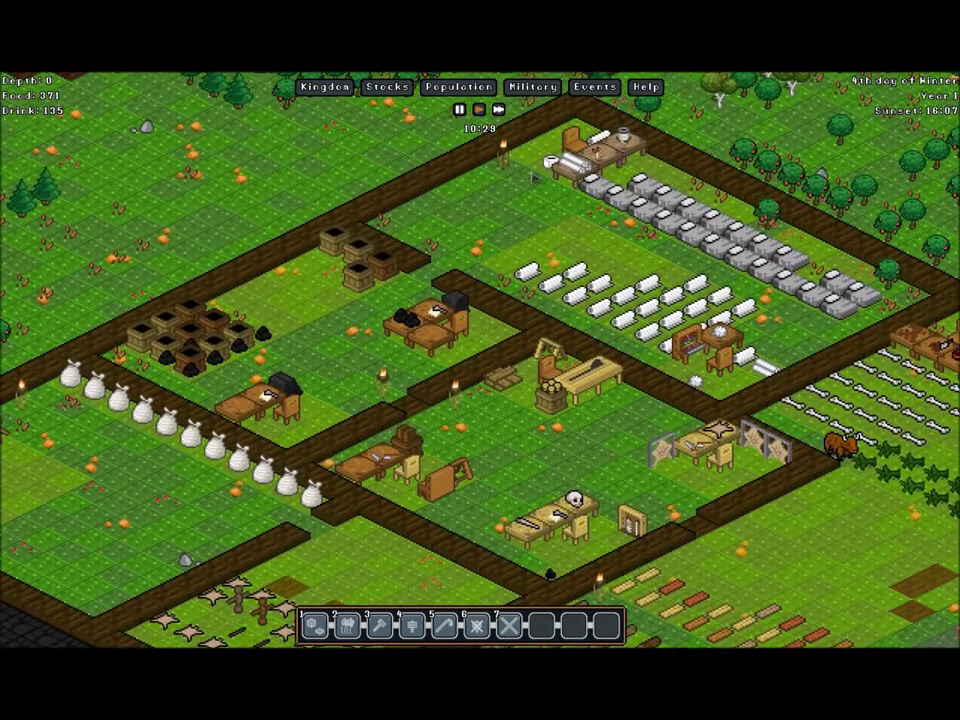
{"action": "key", "text": "Right"}
{"action": "key", "text": "Down"}
{"action": "key", "text": "Down"}
{"action": "key", "text": "Left"}
{"action": "key", "text": "Down"}
{"action": "key", "text": "Left"}
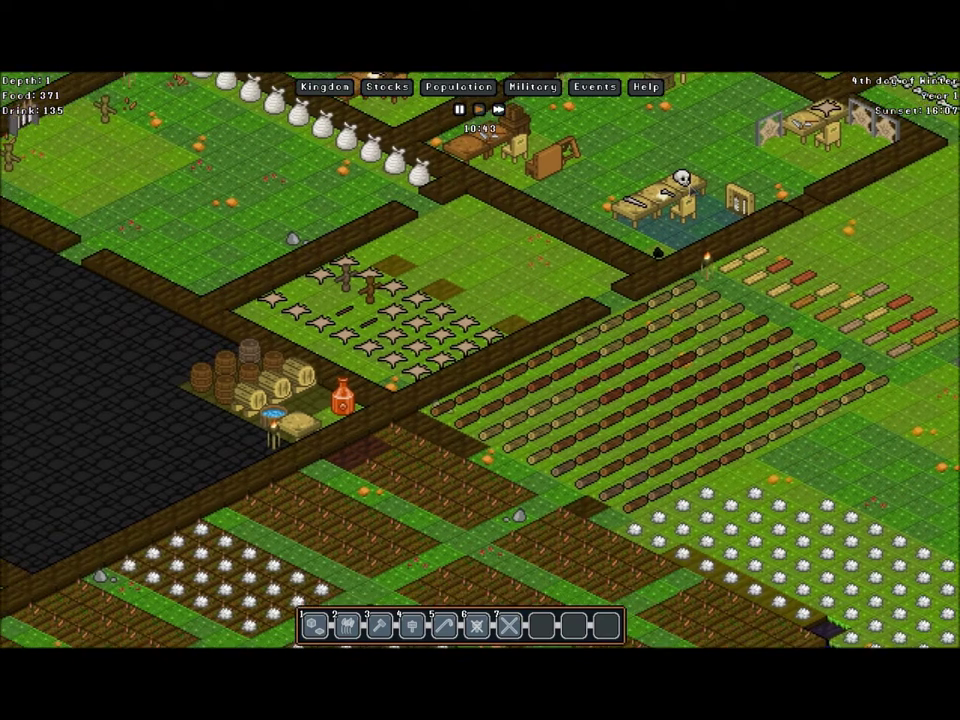
Check the Bonecarver's current Craft Item task, then dismiss its details
{"action": "left_click", "coordinate": [664, 244]}
{"action": "left_click", "coordinate": [724, 256]}
{"action": "key", "text": "Escape"}
Find the Bonecarver's assigned gnome and view its character details
{"action": "left_click", "coordinate": [664, 241]}
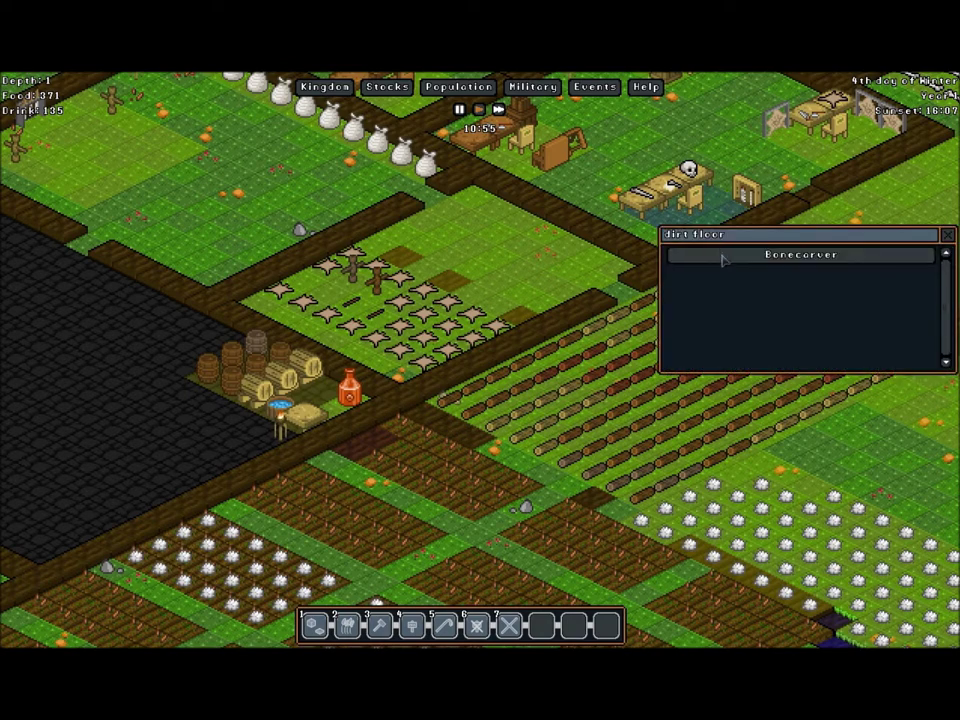
{"action": "left_click", "coordinate": [724, 262]}
{"action": "left_click", "coordinate": [255, 210]}
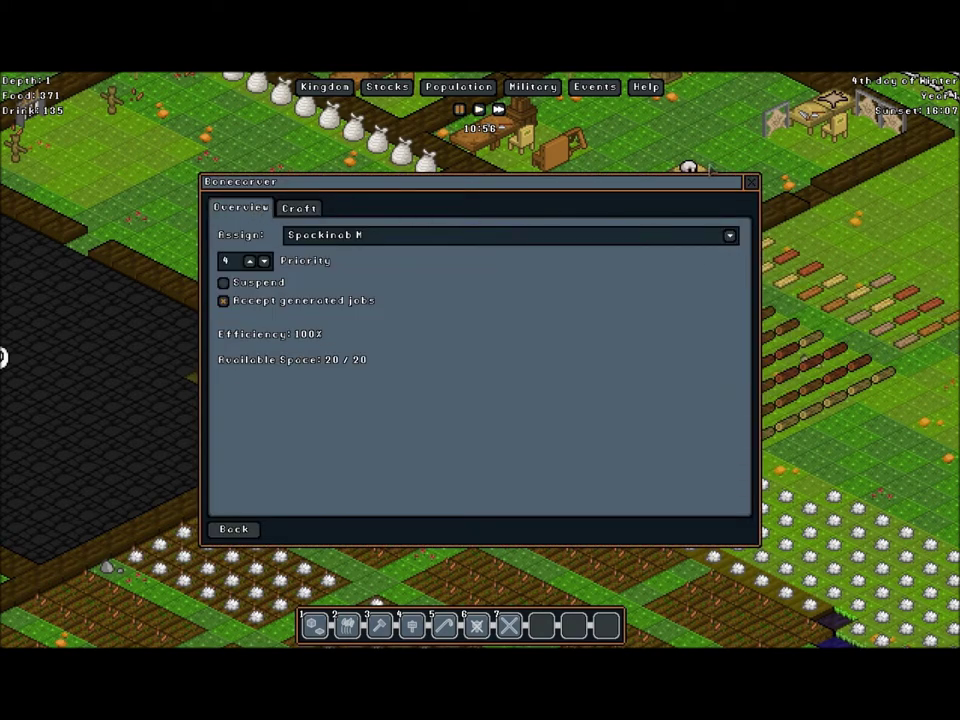
{"action": "left_click", "coordinate": [751, 182]}
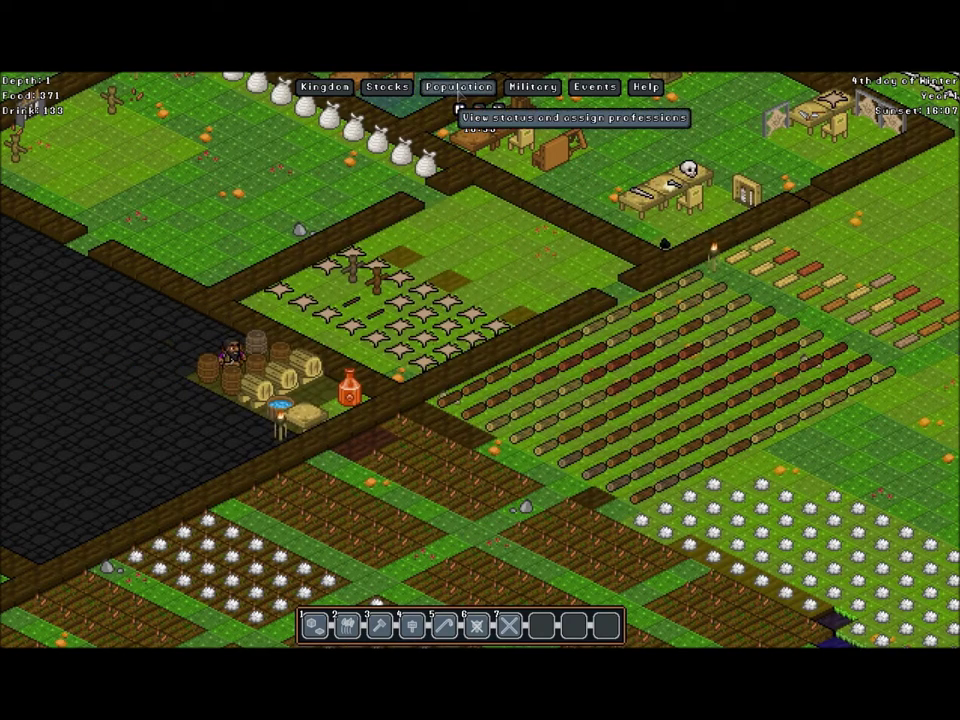
{"action": "left_click", "coordinate": [457, 88]}
{"action": "left_click", "coordinate": [322, 246]}
{"action": "left_click", "coordinate": [355, 274]}
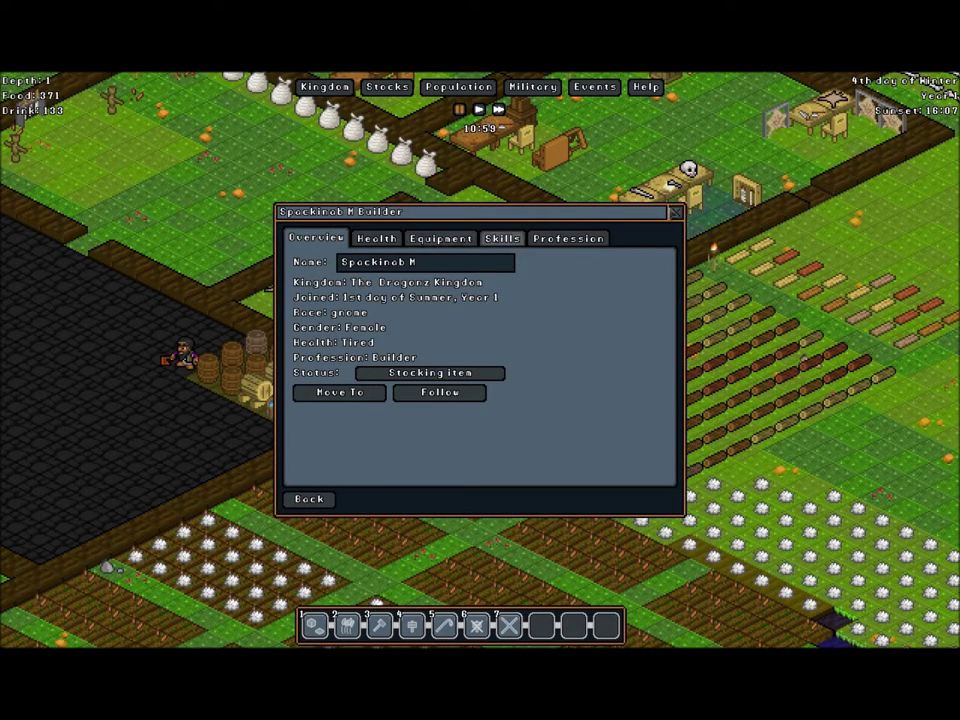
{"action": "key", "text": "Escape"}
Change that gnome's profession from Builder to Rancher in Population
{"action": "left_click", "coordinate": [450, 89]}
{"action": "left_click", "coordinate": [327, 249]}
{"action": "left_click", "coordinate": [558, 275]}
{"action": "left_click", "coordinate": [465, 328]}
{"action": "left_click", "coordinate": [276, 496]}
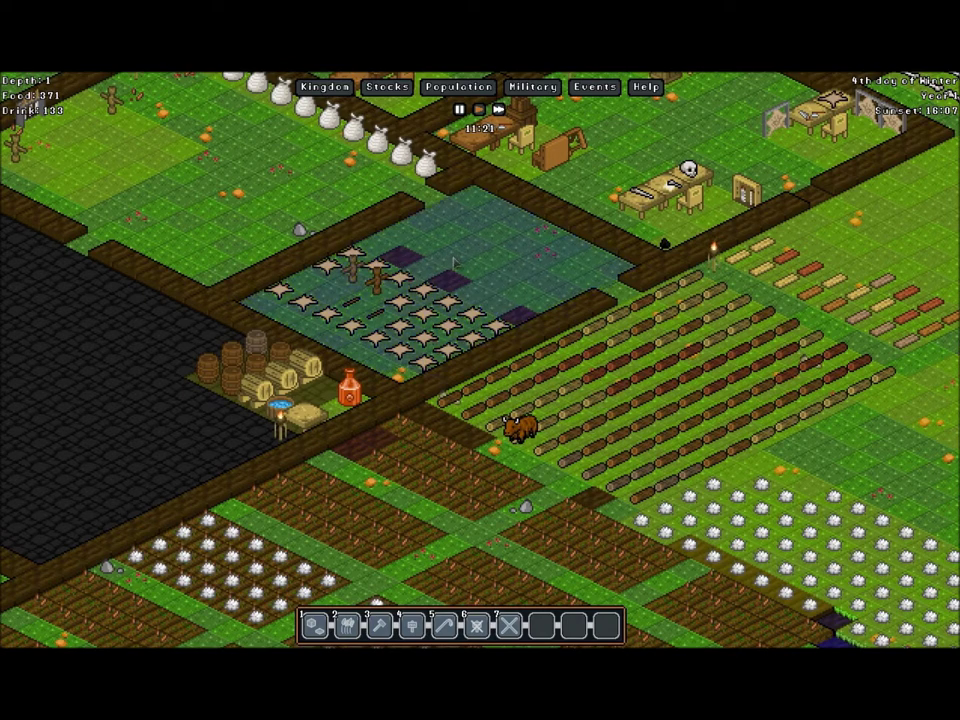
{"action": "key", "text": "w"}
{"action": "key", "text": "d"}
Jump the view to the Rancher gnome via Move To, then close its sheet
{"action": "left_click", "coordinate": [456, 100]}
{"action": "left_click", "coordinate": [340, 248]}
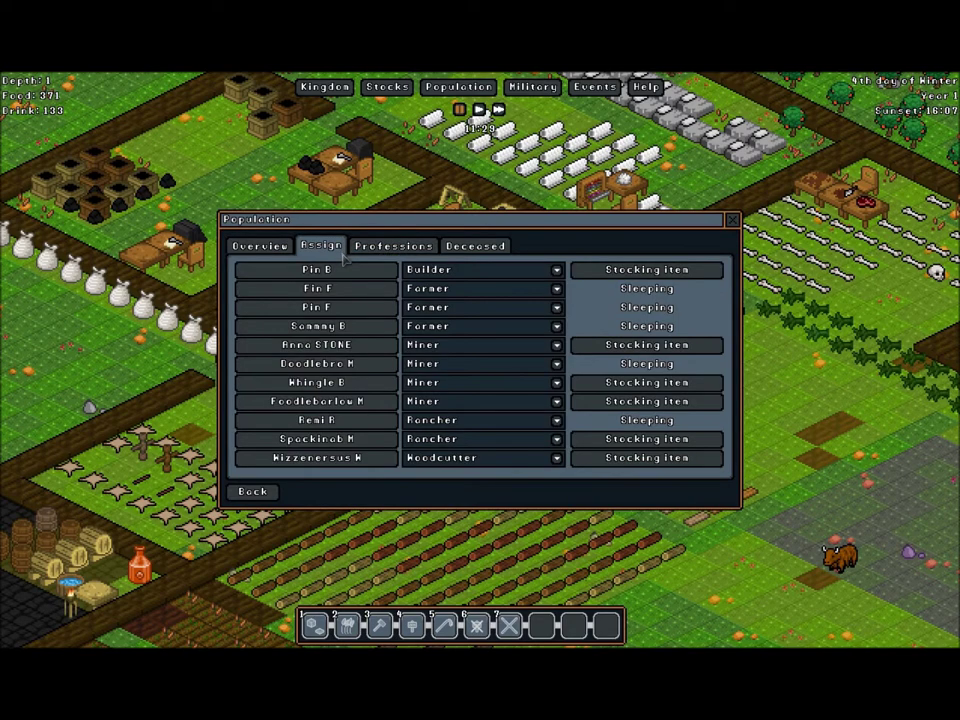
{"action": "mouse_move", "coordinate": [555, 326]}
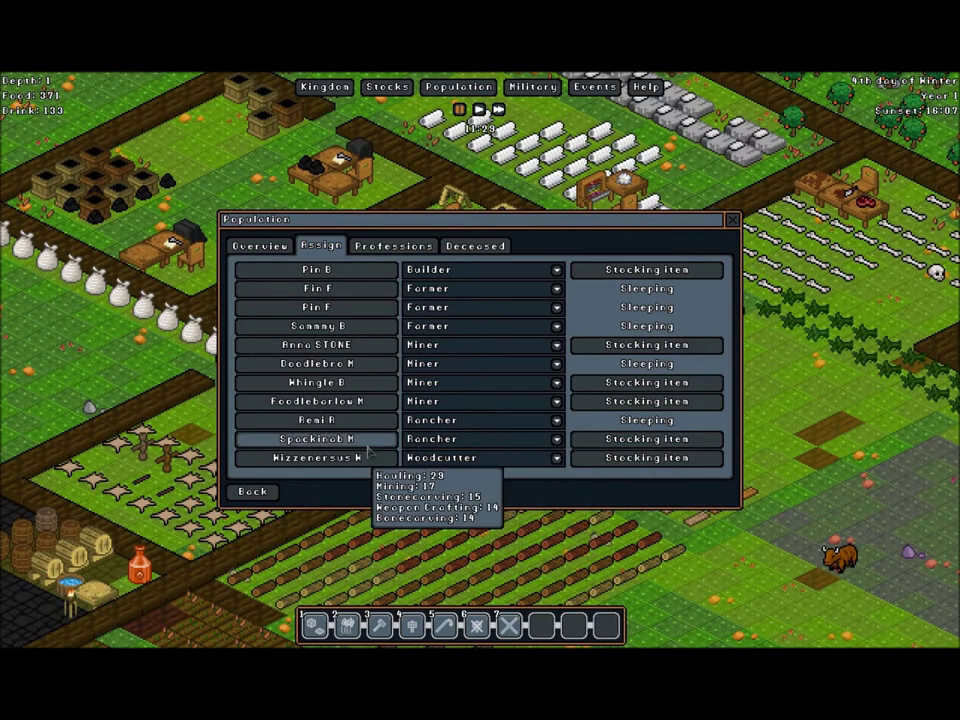
{"action": "left_click", "coordinate": [335, 439]}
{"action": "left_click", "coordinate": [347, 395]}
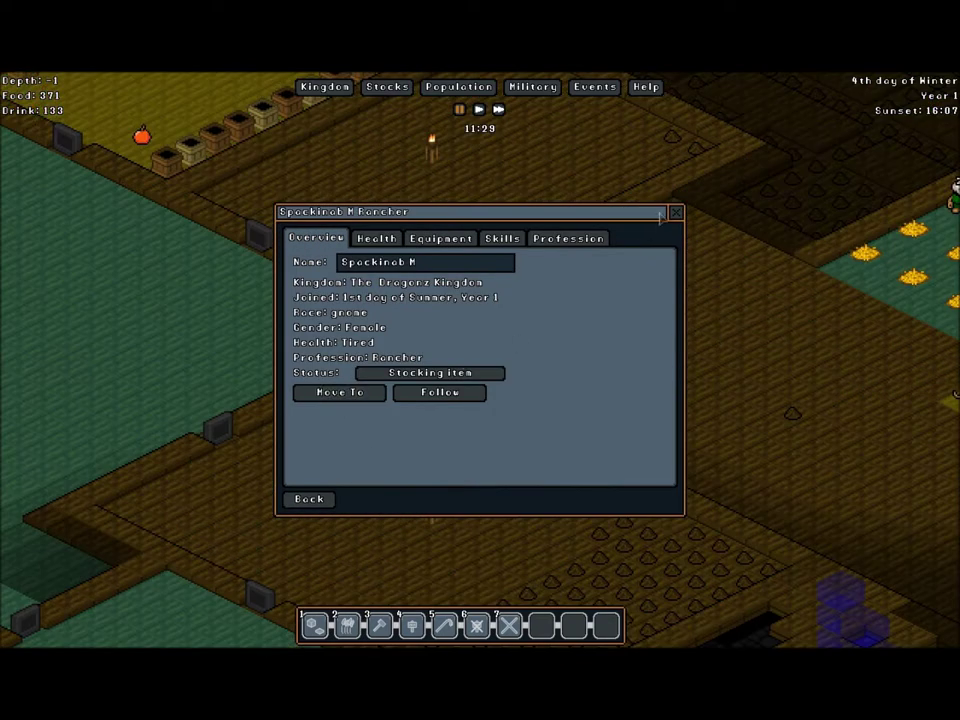
{"action": "key", "text": "Escape"}
{"action": "key", "text": "Left"}
{"action": "key", "text": "Left"}
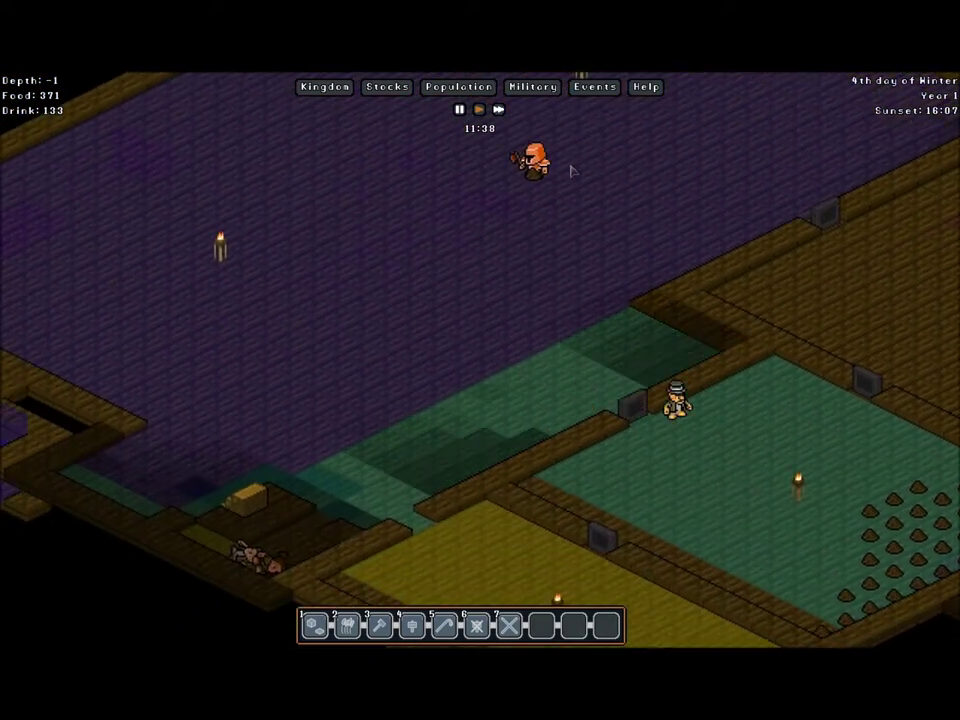
{"action": "left_click_drag", "start_coordinate": [478, 191], "coordinate": [643, 130]}
{"action": "left_click_drag", "start_coordinate": [620, 236], "coordinate": [661, 196]}
{"action": "scroll", "coordinate": [661, 197], "scroll_direction": "down", "scroll_amount": 1}
{"action": "scroll", "coordinate": [661, 198], "scroll_direction": "up", "scroll_amount": 2}
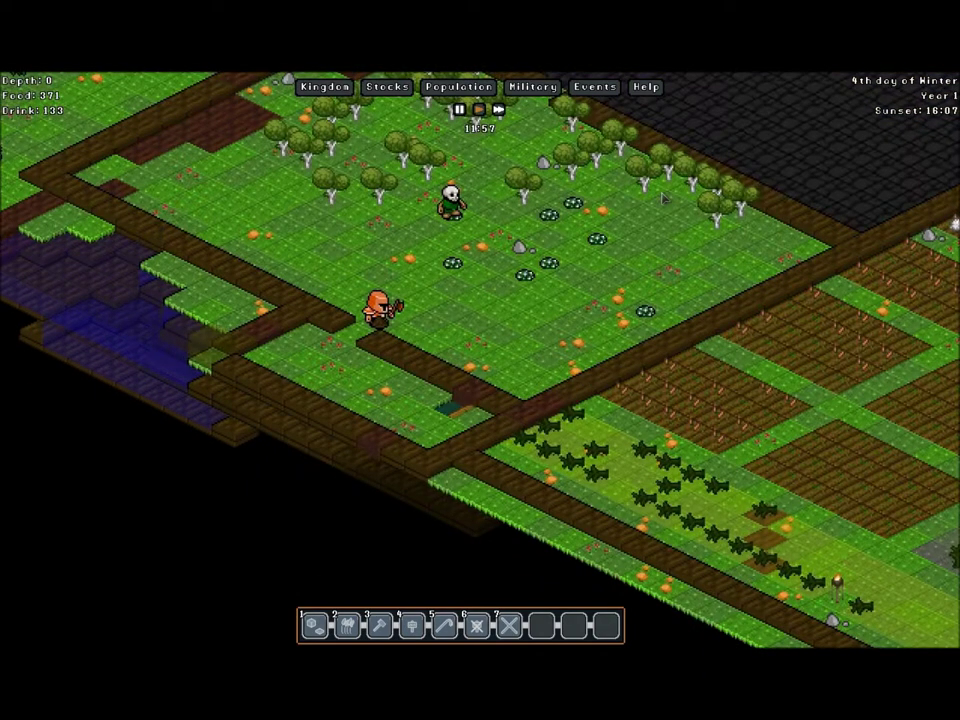
{"action": "left_click_drag", "start_coordinate": [664, 160], "coordinate": [569, 380]}
{"action": "left_click_drag", "start_coordinate": [670, 320], "coordinate": [450, 302]}
{"action": "left_click_drag", "start_coordinate": [688, 183], "coordinate": [429, 339]}
{"action": "left_click_drag", "start_coordinate": [428, 338], "coordinate": [268, 422]}
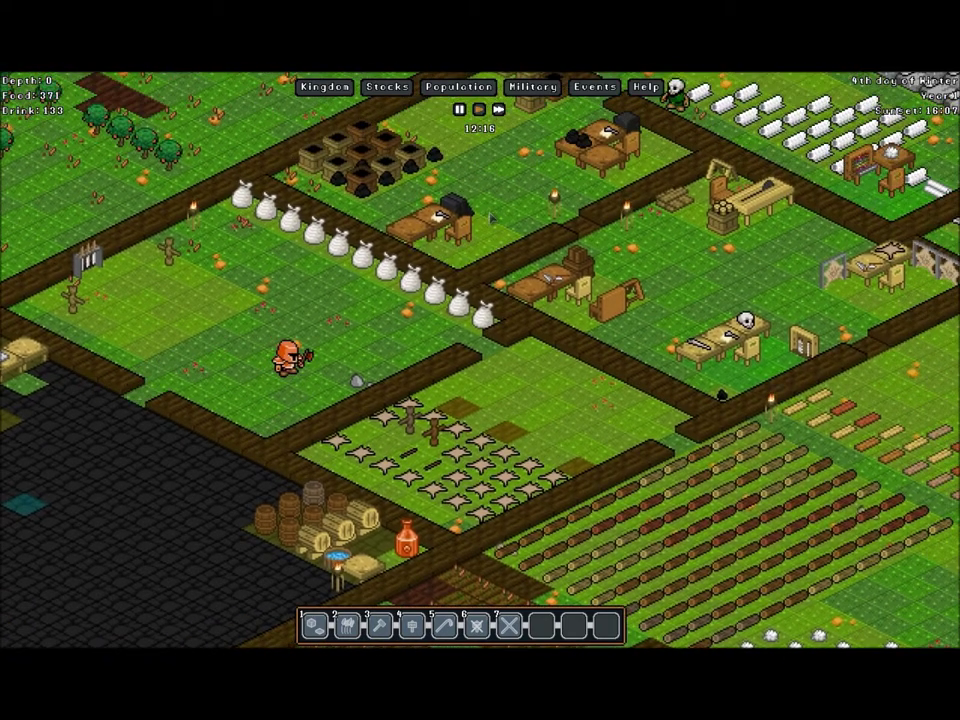
{"action": "mouse_move", "coordinate": [491, 218]}
{"action": "left_mouse_down"}
{"action": "mouse_move", "coordinate": [389, 159]}
{"action": "mouse_move", "coordinate": [385, 147]}
{"action": "mouse_move", "coordinate": [325, 164]}
{"action": "mouse_move", "coordinate": [314, 178]}
{"action": "left_mouse_up"}
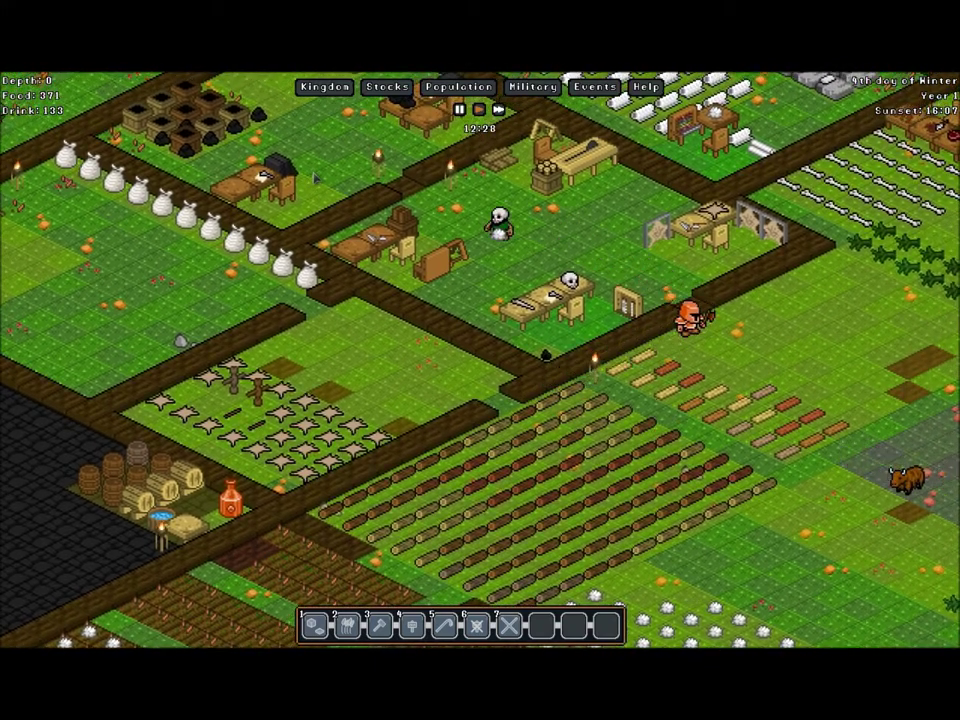
{"action": "key", "text": "d"}
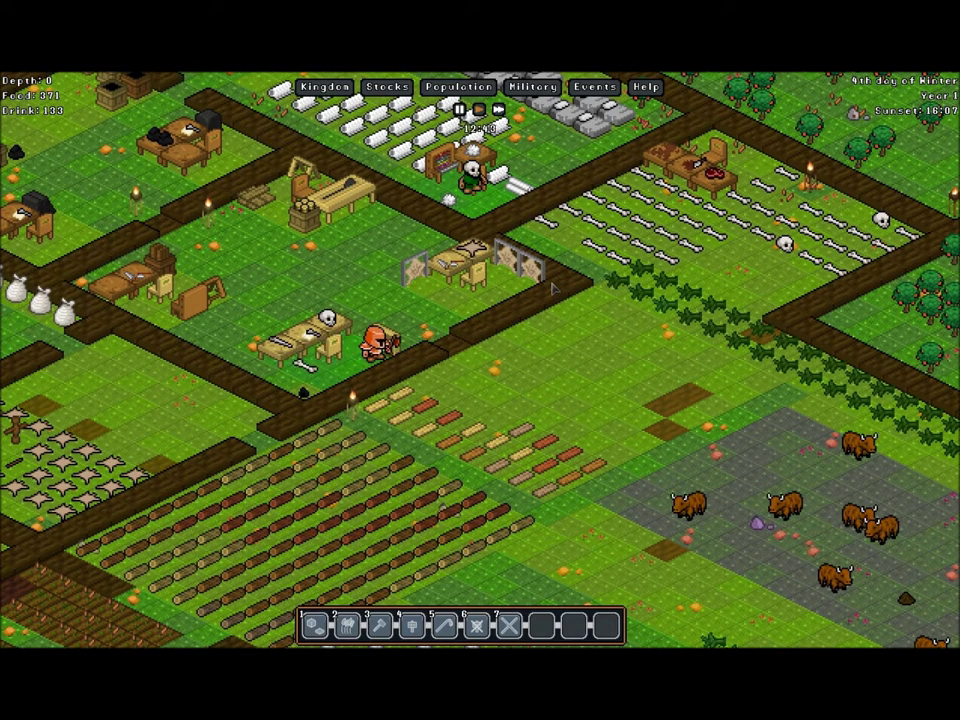
{"action": "key", "text": "a"}
{"action": "key", "text": "s"}
{"action": "key", "text": "d"}
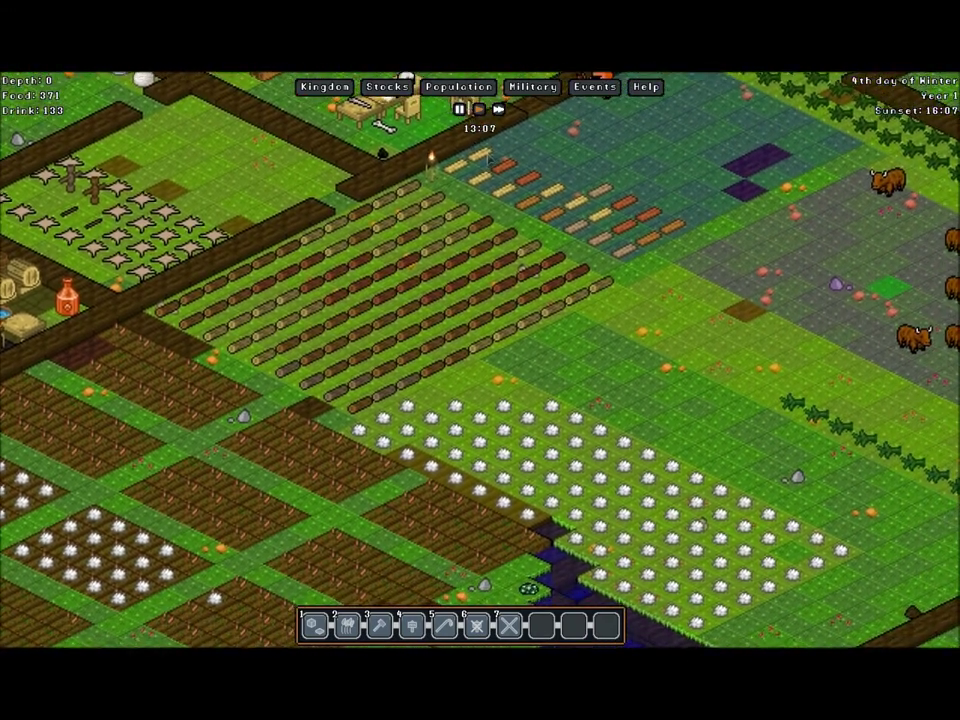
{"action": "key", "text": "s"}
{"action": "key", "text": "d"}
{"action": "key", "text": "a"}
{"action": "key", "text": "s"}
{"action": "key", "text": "a"}
{"action": "key", "text": "w"}
{"action": "key", "text": "d"}
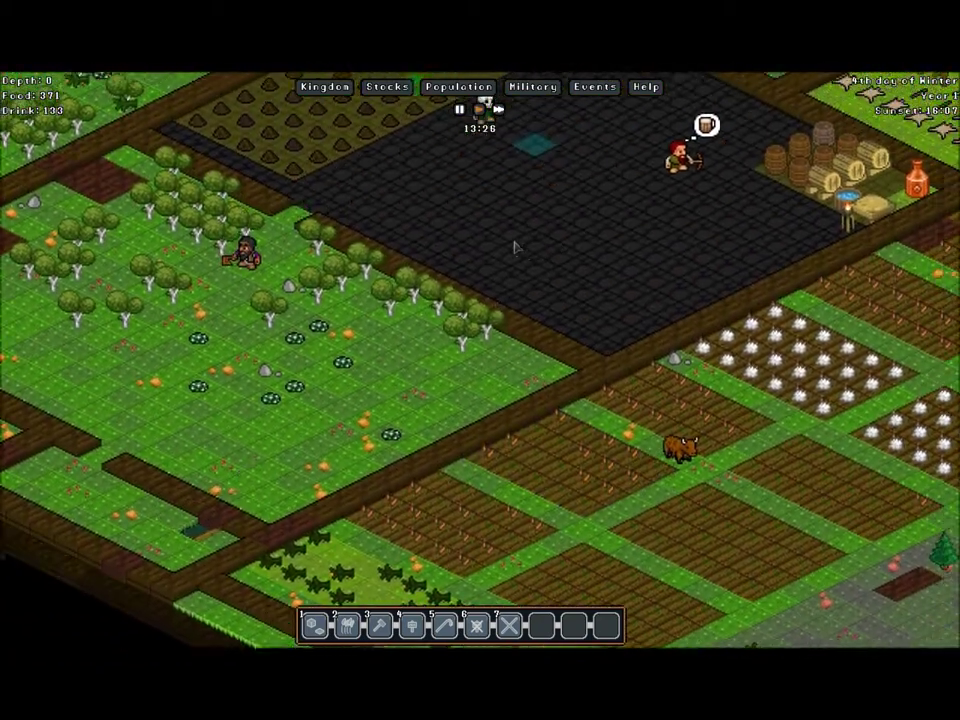
{"action": "left_click_drag", "start_coordinate": [651, 270], "coordinate": [450, 342]}
{"action": "left_click_drag", "start_coordinate": [635, 312], "coordinate": [530, 369]}
{"action": "key", "text": "d"}
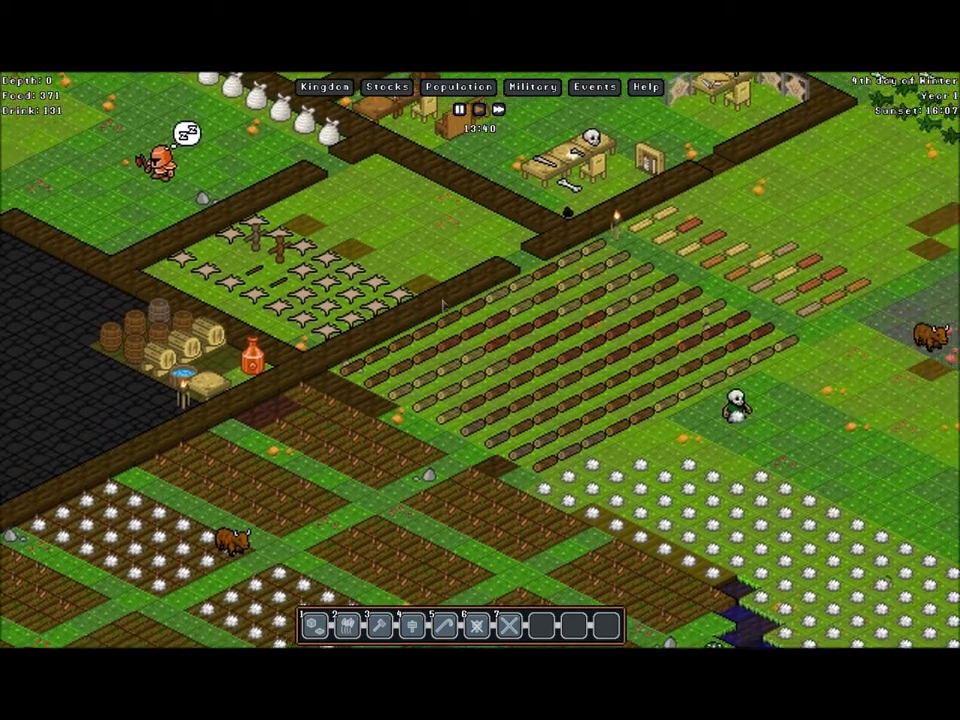
{"action": "key", "text": "w"}
{"action": "key", "text": "d"}
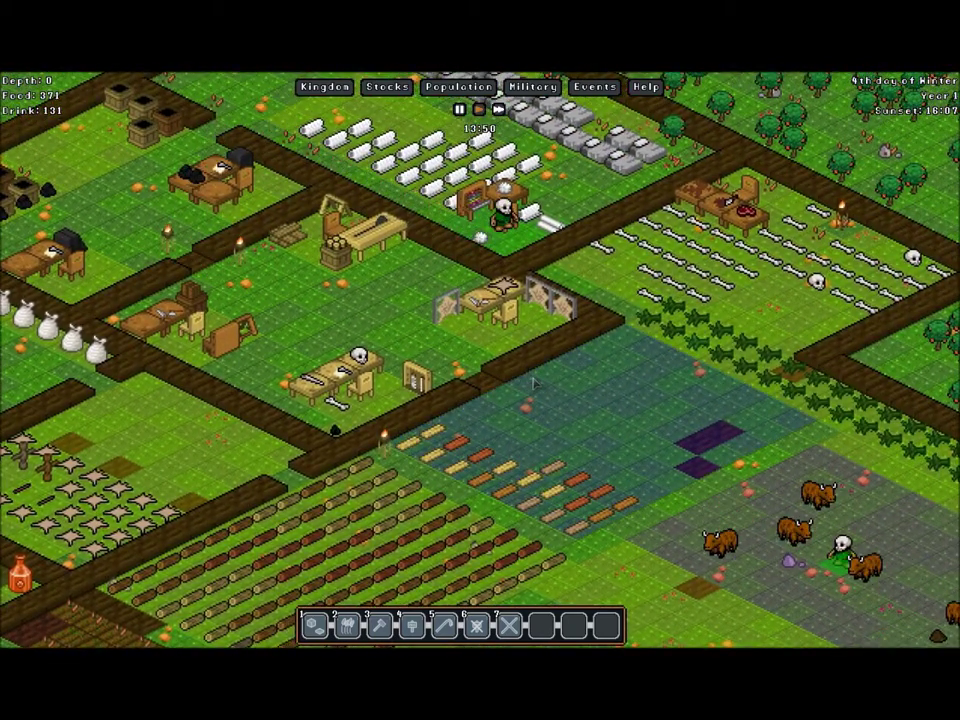
{"action": "key", "text": "Page_Down"}
{"action": "key", "text": "s"}
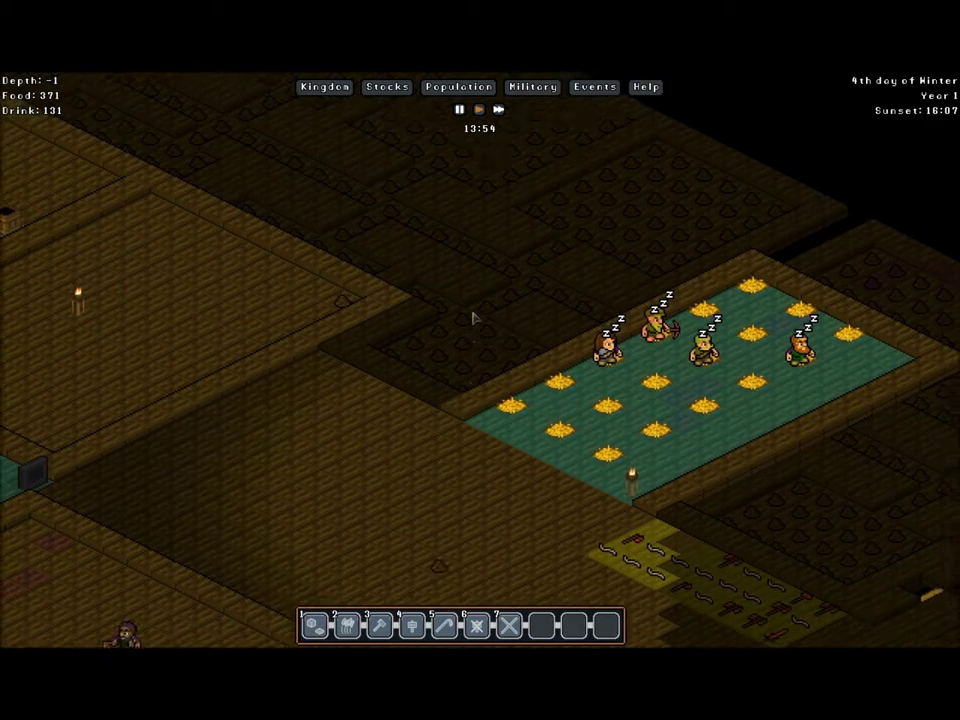
{"action": "left_click_drag", "start_coordinate": [476, 277], "coordinate": [508, 455]}
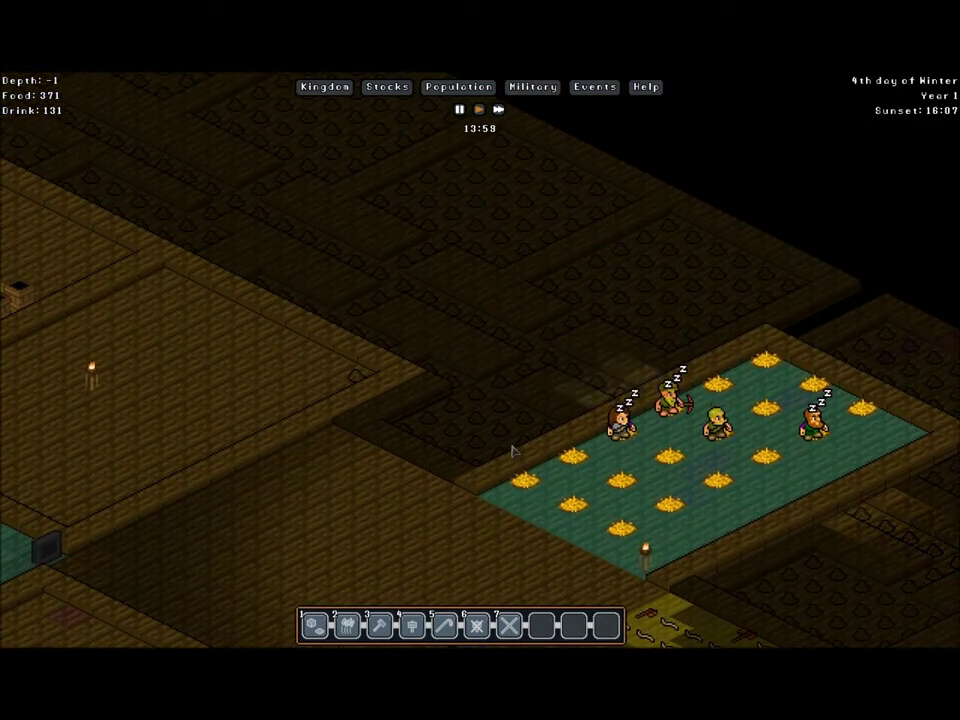
{"action": "left_click_drag", "start_coordinate": [512, 451], "coordinate": [528, 310]}
{"action": "key", "text": "Page_Up"}
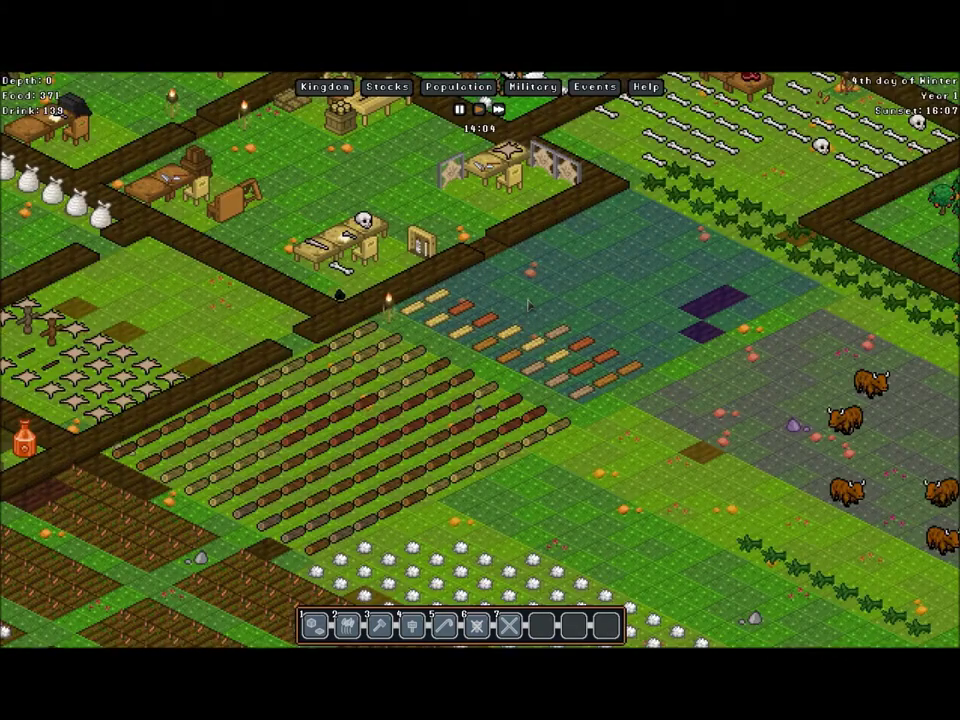
{"action": "key", "text": "w"}
{"action": "key", "text": "a"}
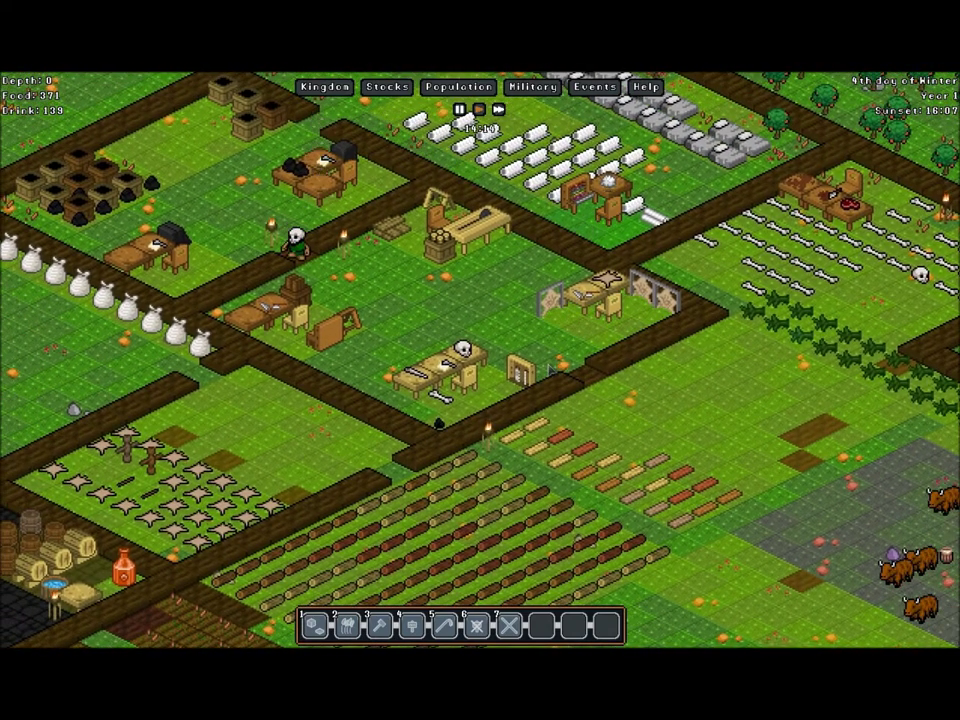
{"action": "key", "text": "s"}
{"action": "key", "text": "d"}
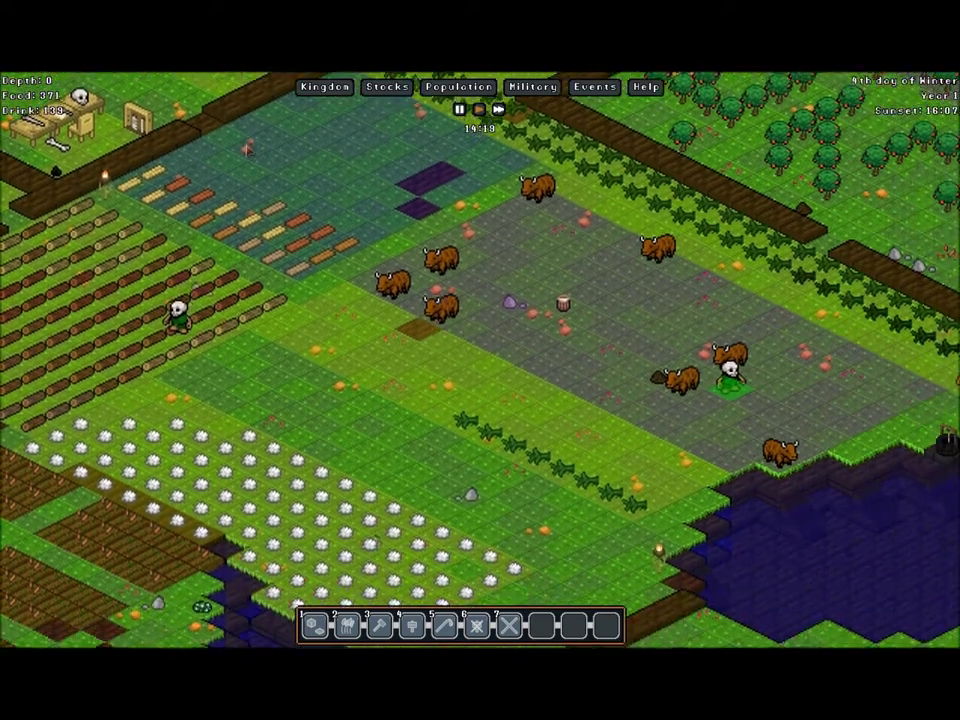
{"action": "key", "text": "a"}
{"action": "key", "text": "a"}
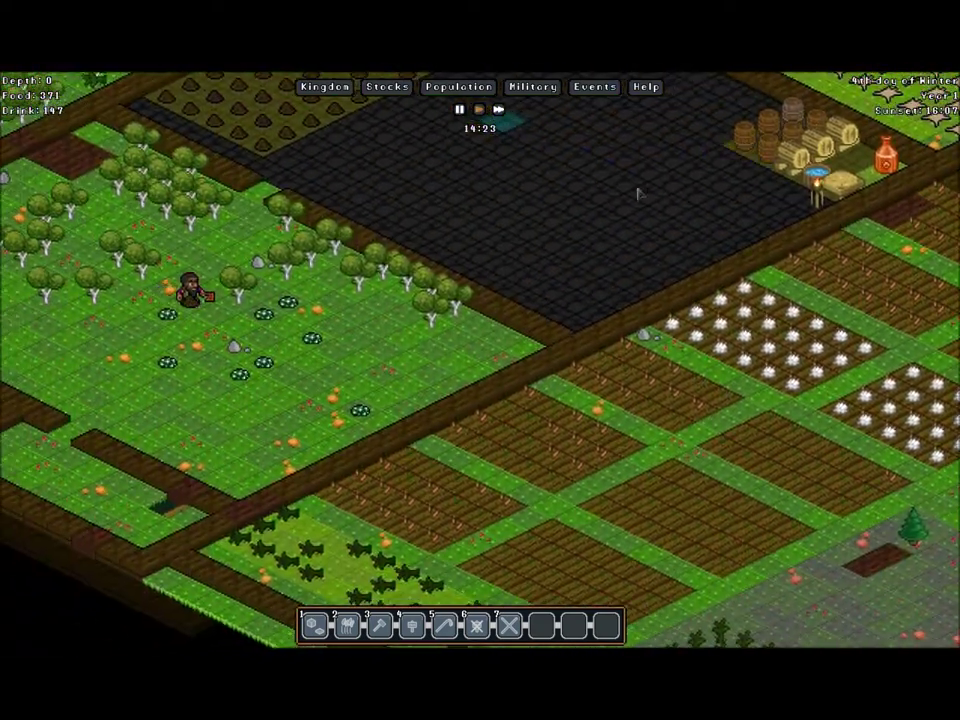
{"action": "key", "text": "d"}
{"action": "key", "text": "w"}
{"action": "key", "text": "d"}
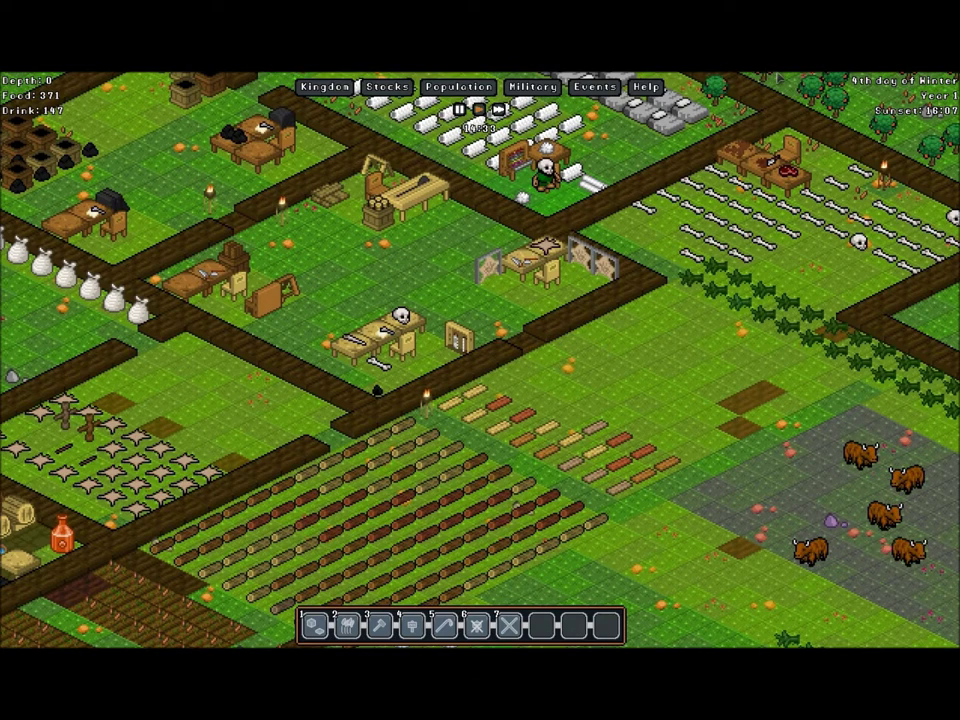
{"action": "key", "text": "a"}
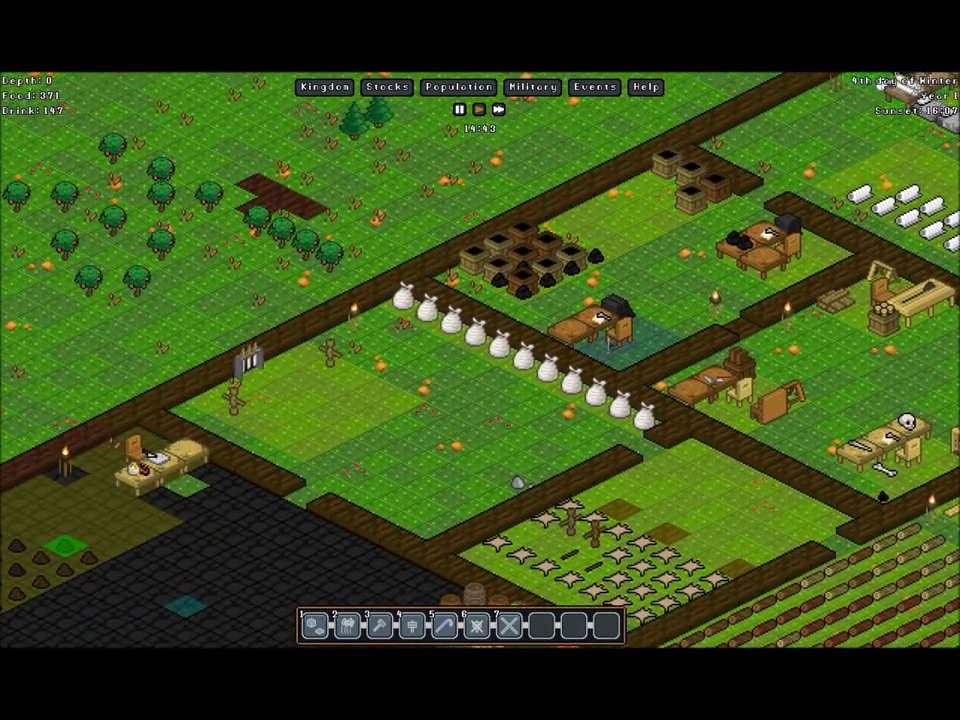
{"action": "key", "text": "s"}
{"action": "key", "text": "a"}
{"action": "key", "text": "s"}
{"action": "key", "text": "a"}
{"action": "key", "text": "w"}
{"action": "key", "text": "d"}
{"action": "key", "text": "w"}
{"action": "key", "text": "d"}
{"action": "key", "text": "s"}
{"action": "key", "text": "d"}
{"action": "key", "text": "s"}
{"action": "key", "text": "a"}
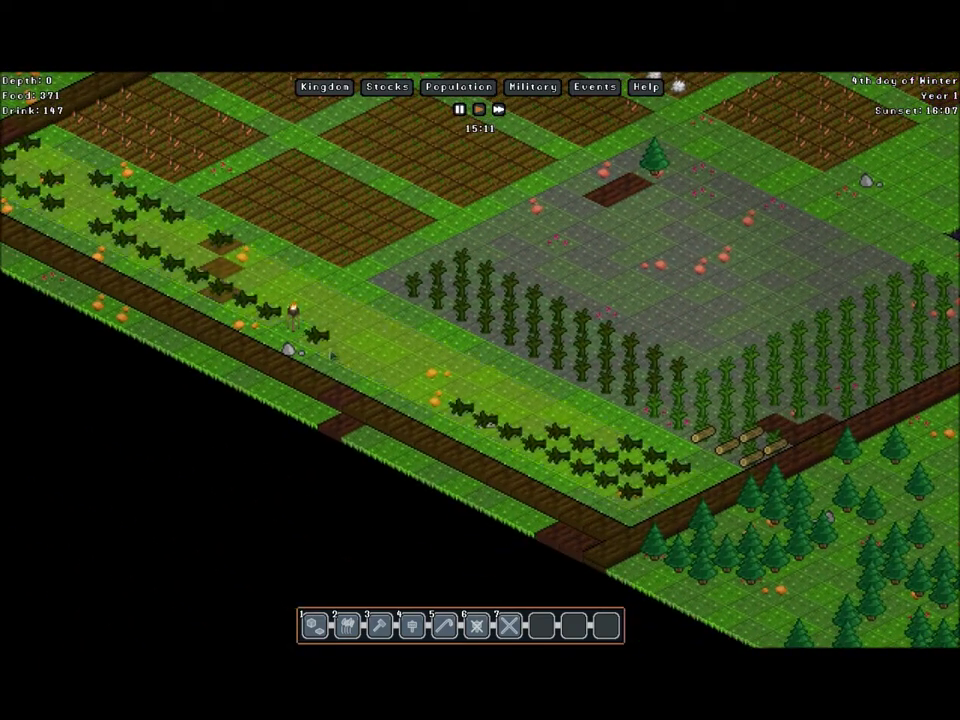
{"action": "key", "text": "w"}
{"action": "key", "text": "d"}
{"action": "key", "text": "w"}
{"action": "key", "text": "d"}
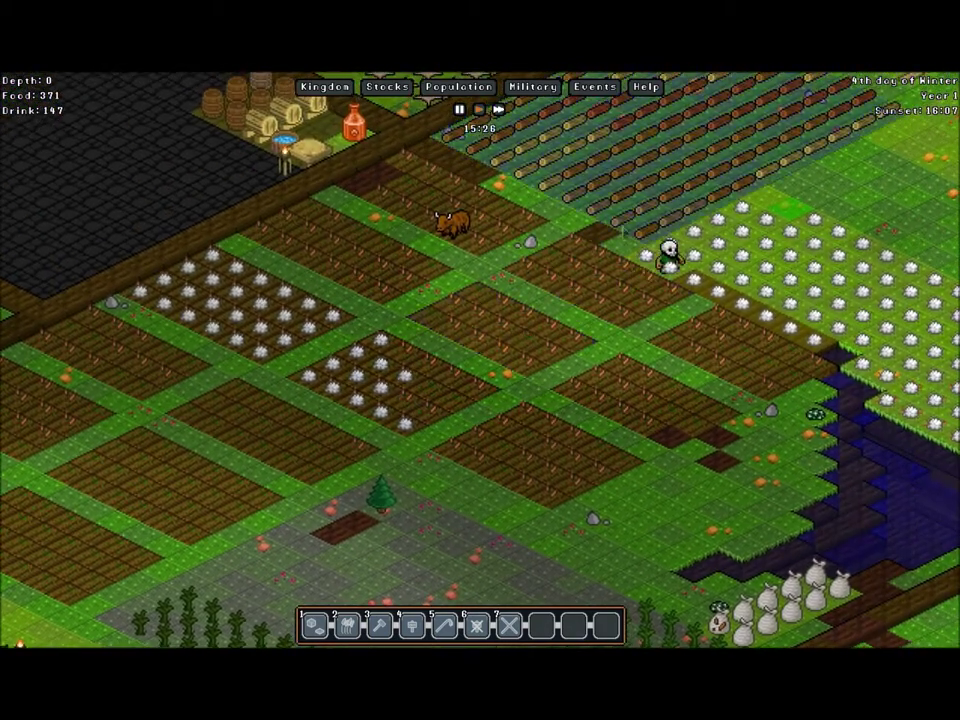
{"action": "key", "text": "s"}
{"action": "key", "text": "a"}
{"action": "key", "text": "w"}
{"action": "key", "text": "d"}
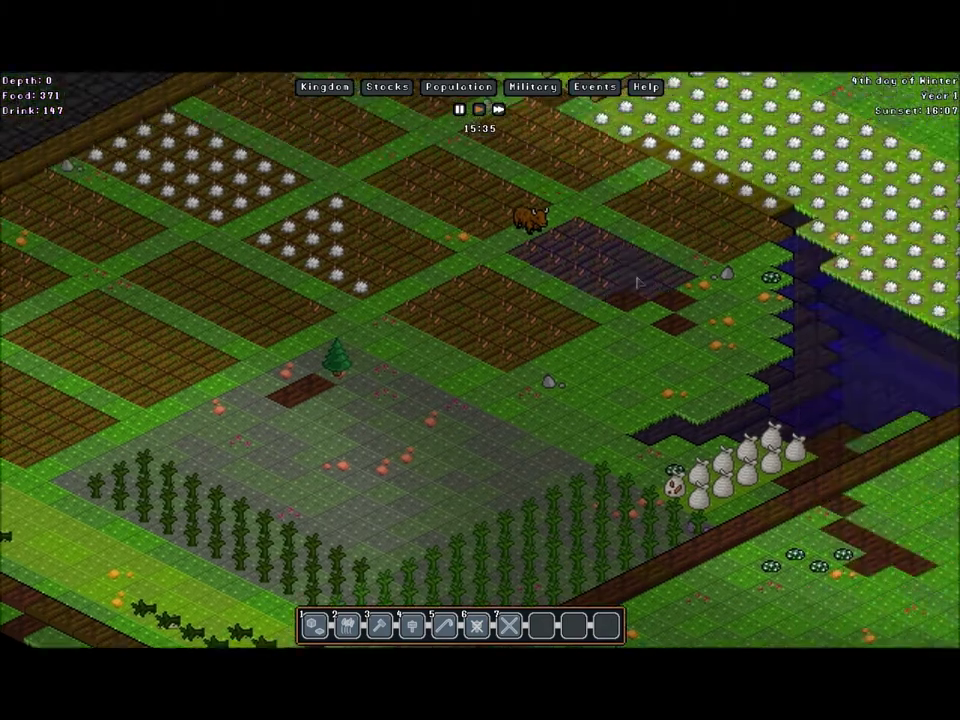
{"action": "key", "text": "w"}
{"action": "key", "text": "a"}
{"action": "key", "text": "w"}
{"action": "key", "text": "a"}
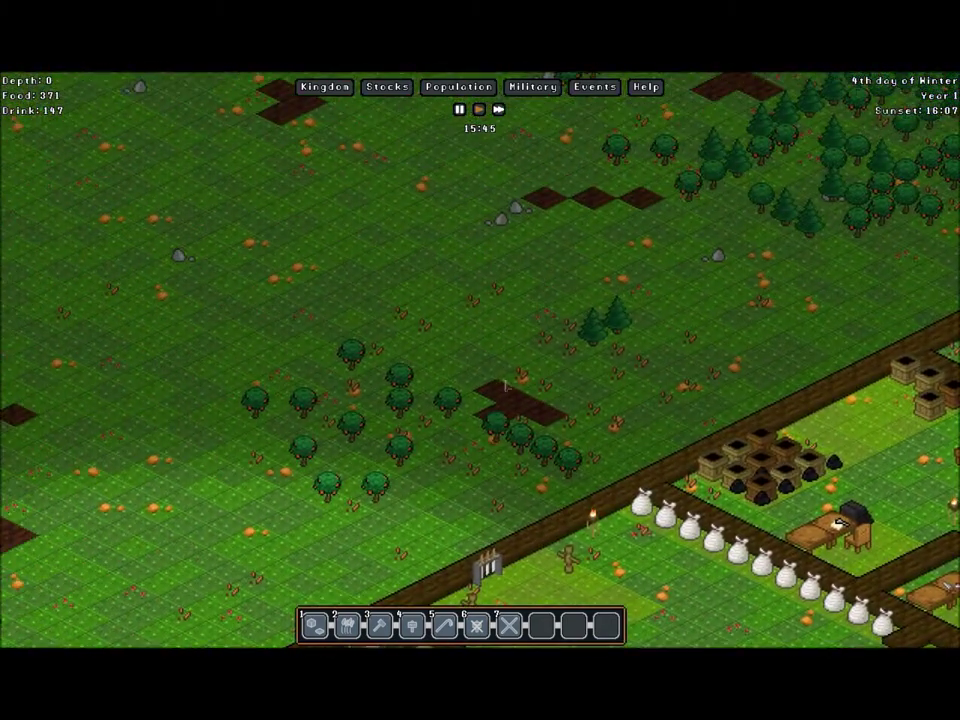
{"action": "key", "text": "d"}
{"action": "key", "text": "s"}
{"action": "key", "text": "d"}
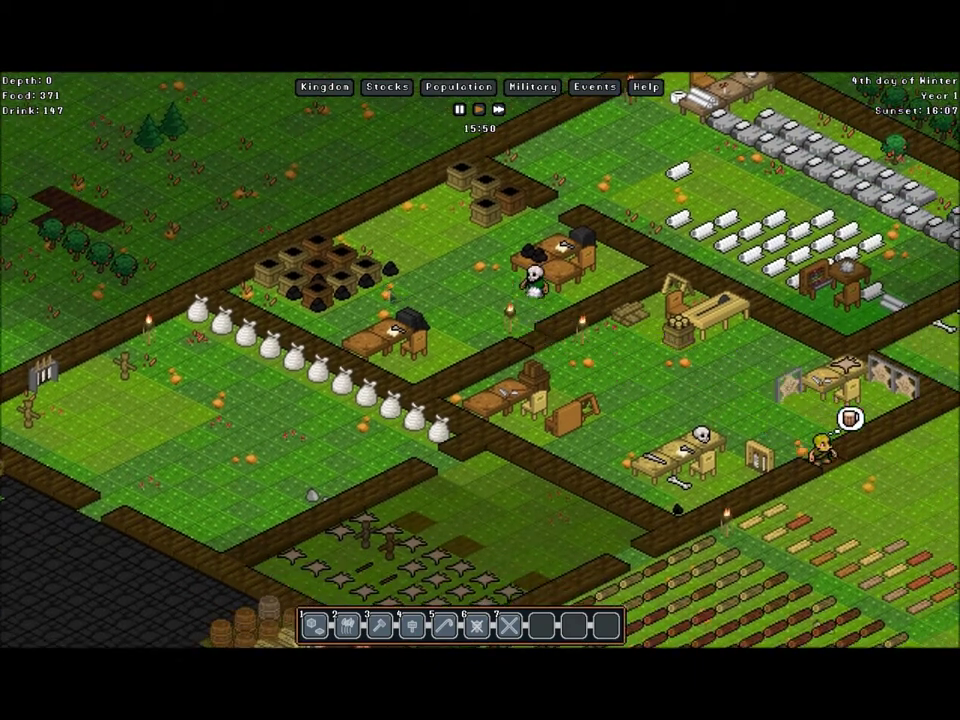
Pan over the stockpiles, fields and workshops, then peek at the underground level
{"action": "scroll", "coordinate": [172, 365], "scroll_direction": "down", "scroll_amount": 1}
{"action": "scroll", "coordinate": [172, 367], "scroll_direction": "up", "scroll_amount": 1}
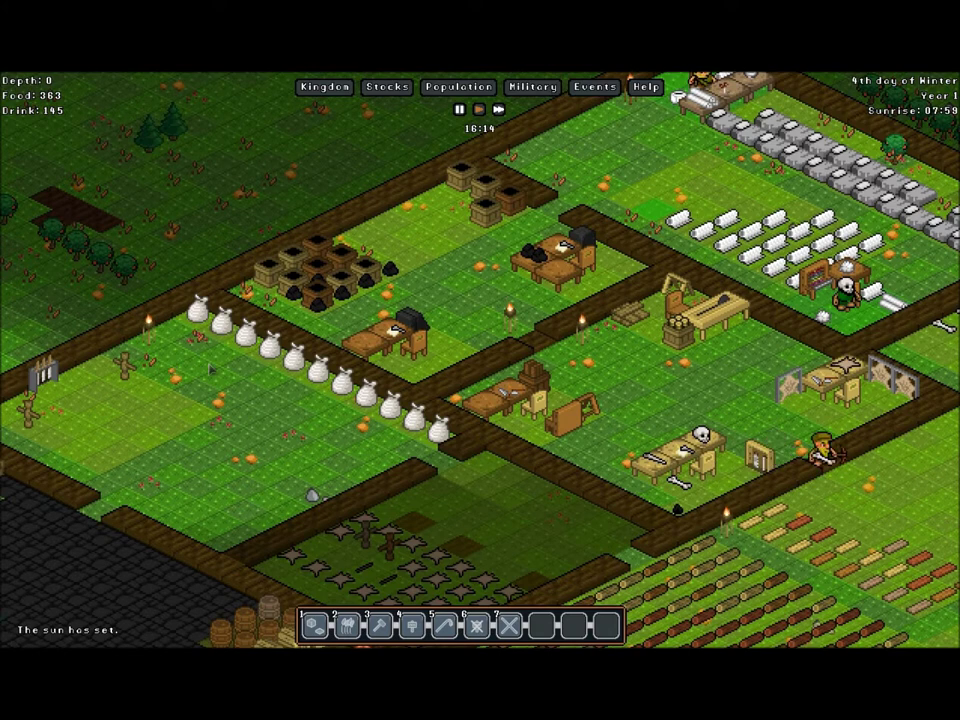
{"action": "key", "text": "a"}
{"action": "key", "text": "s"}
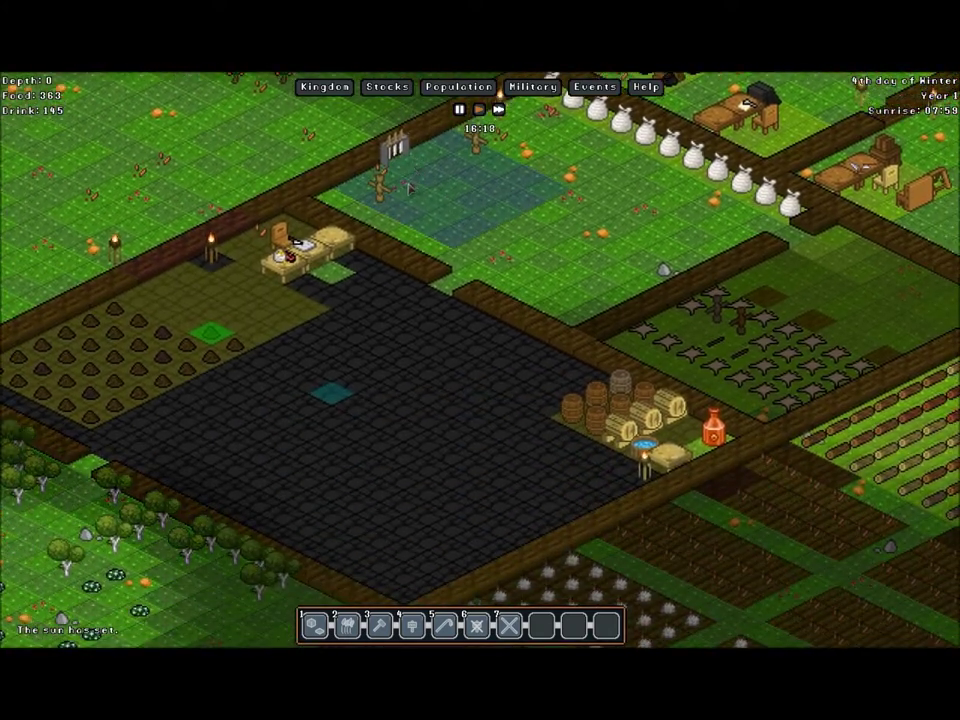
{"action": "key", "text": "d"}
{"action": "key", "text": "s"}
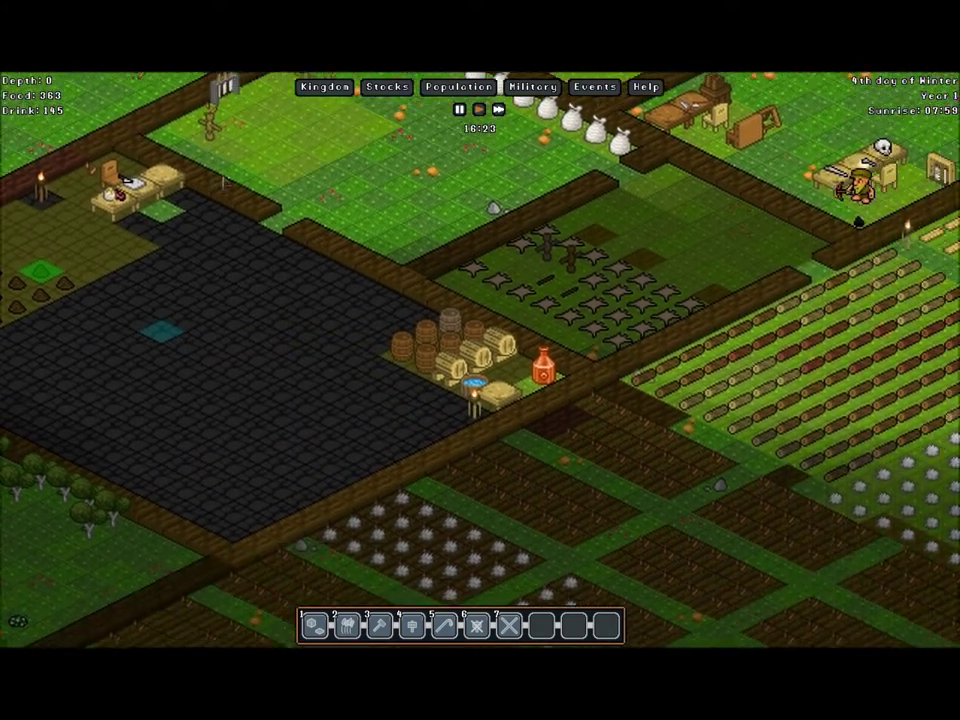
{"action": "key", "text": "d"}
{"action": "key", "text": "w"}
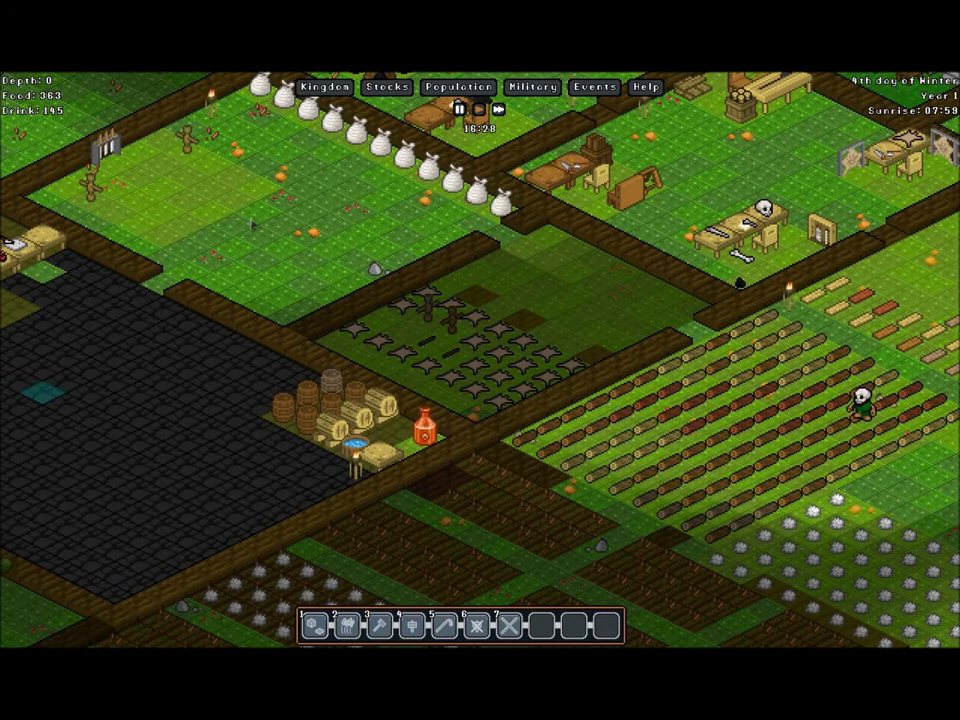
{"action": "key", "text": "d"}
{"action": "key", "text": "s"}
{"action": "key", "text": "Page_Down"}
{"action": "key", "text": "d"}
{"action": "key", "text": "Page_Down"}
{"action": "key", "text": "Page_Up"}
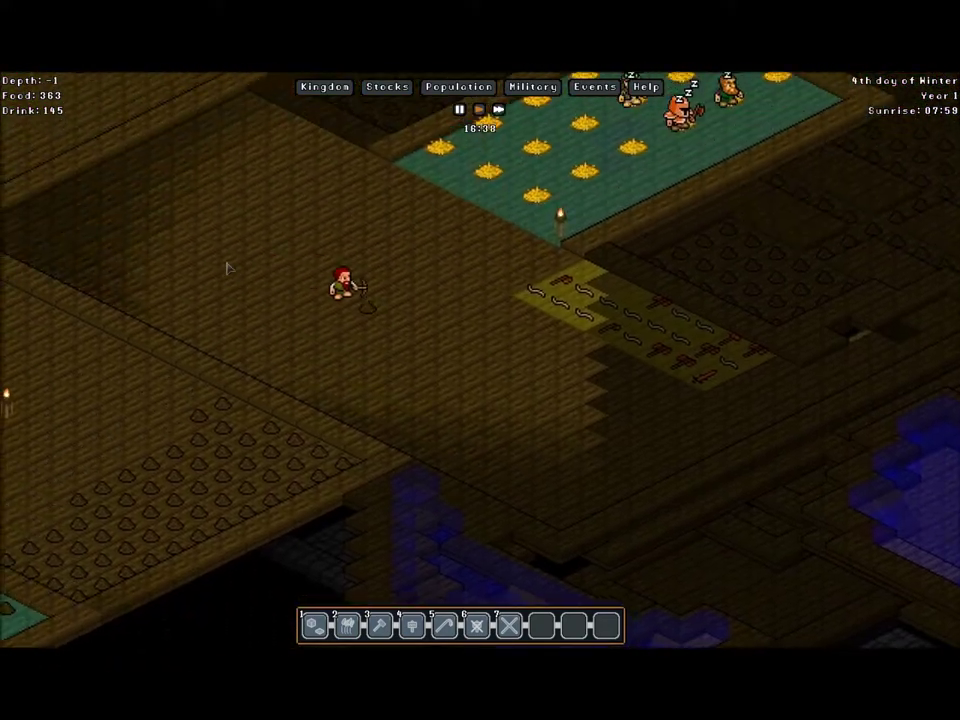
{"action": "key", "text": "Page_Up"}
Pan across the lake, cornfield and barrel stockpile, then bring up the Events log
{"action": "key", "text": "s"}
{"action": "key", "text": "d"}
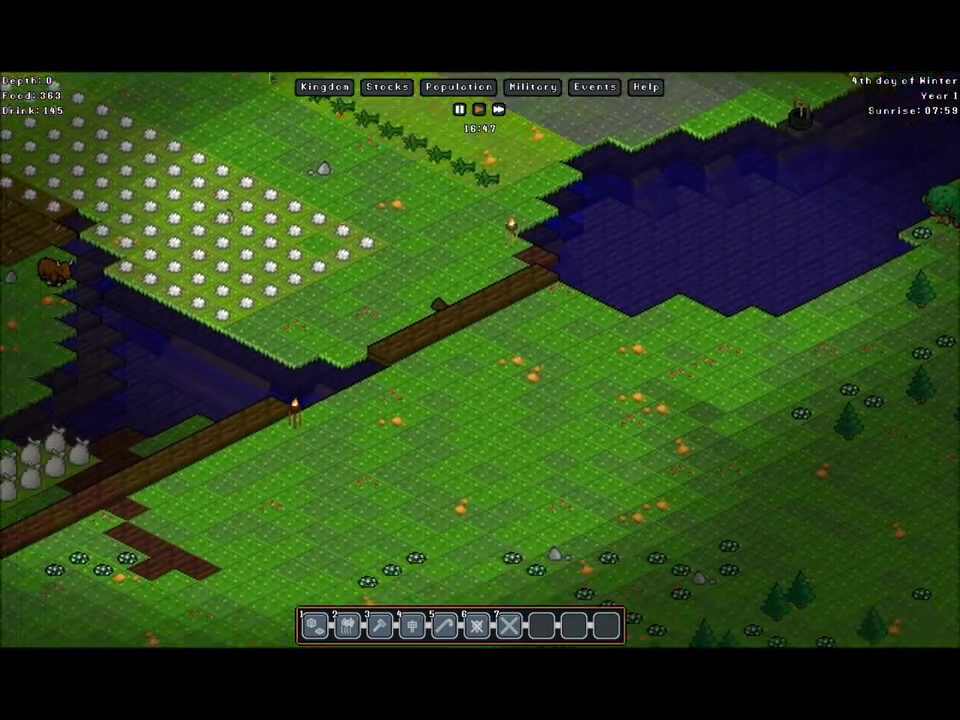
{"action": "key", "text": "a"}
{"action": "key", "text": "Left"}
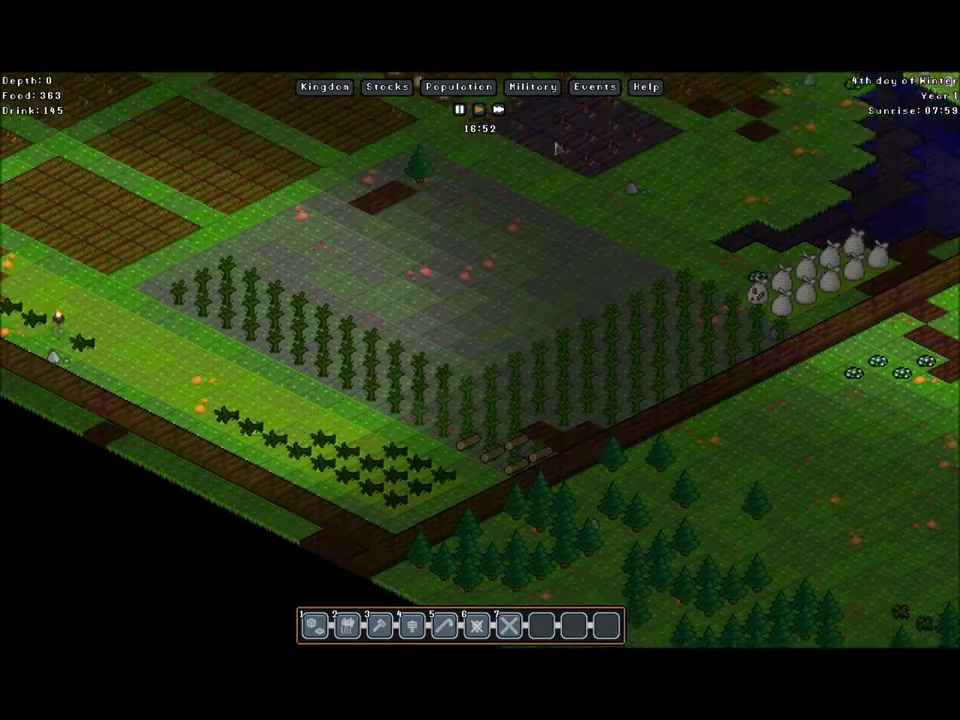
{"action": "key", "text": "Up"}
{"action": "key", "text": "Right"}
{"action": "key", "text": "Up"}
{"action": "key", "text": "Left"}
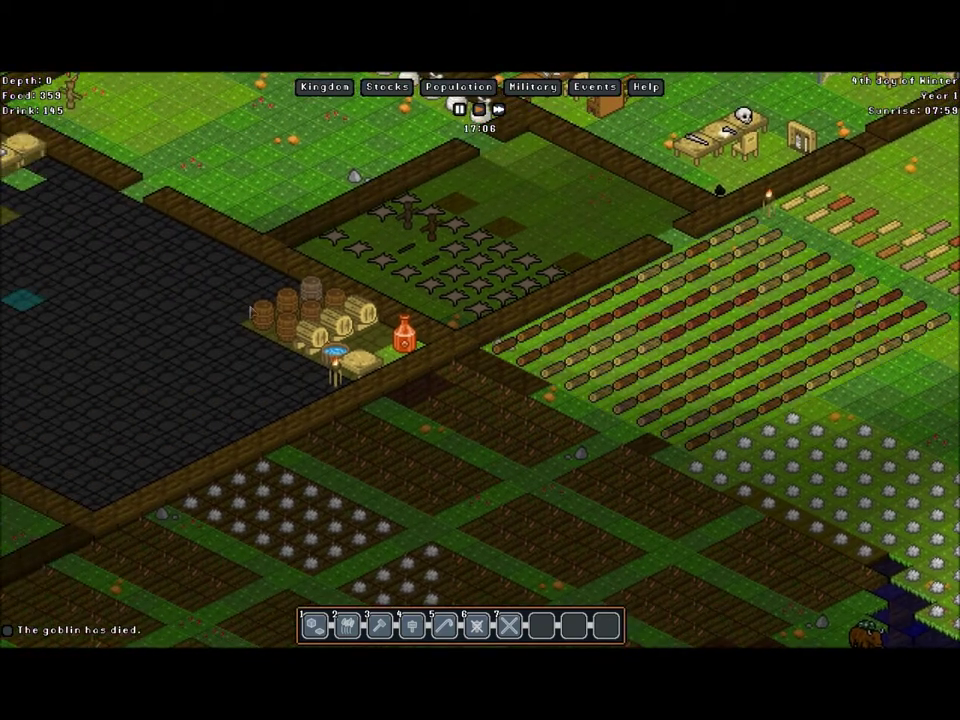
{"action": "key", "text": "Up"}
{"action": "key", "text": "Left"}
{"action": "key", "text": "Up"}
{"action": "key", "text": "Right"}
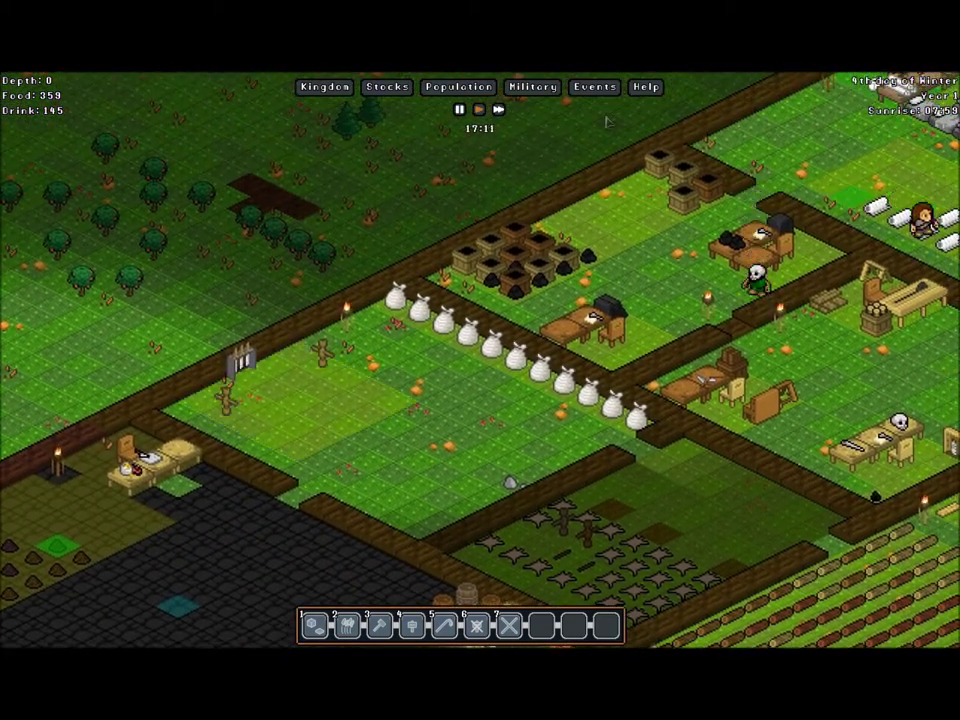
{"action": "left_click", "coordinate": [594, 87]}
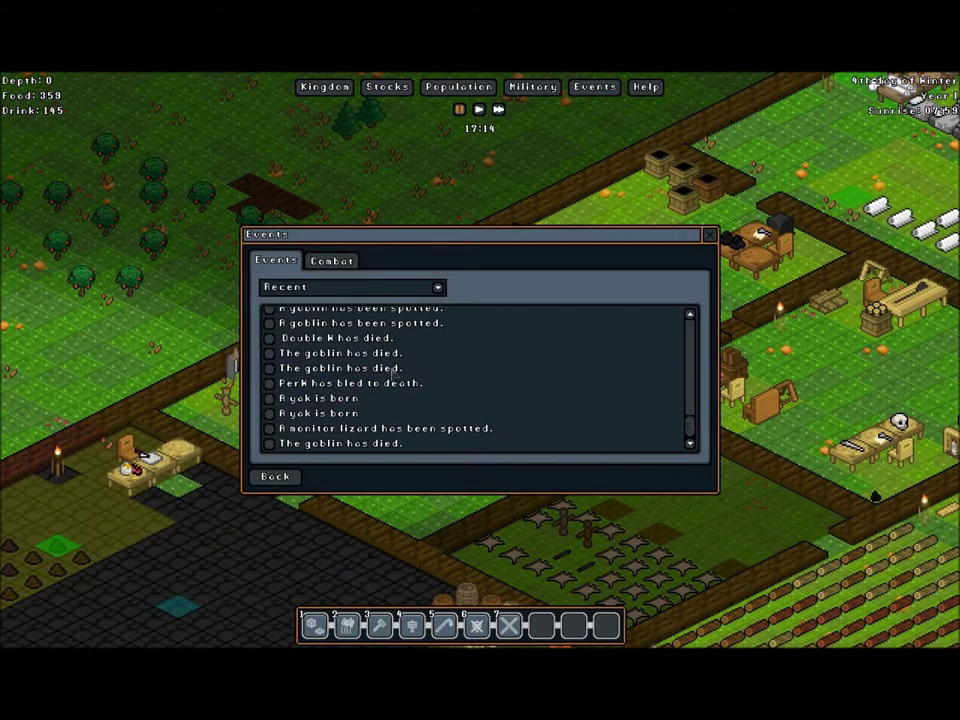
Jump the map to the latest event's location and survey the nearby forest and river
{"action": "left_click", "coordinate": [268, 444]}
{"action": "left_click", "coordinate": [709, 236]}
{"action": "key", "text": "Down"}
{"action": "key", "text": "Right"}
{"action": "key", "text": "Up"}
{"action": "key", "text": "Left"}
Inspect the bloodstained tile's information twice and dismiss it
{"action": "left_click", "coordinate": [437, 236]}
{"action": "left_click", "coordinate": [947, 236]}
{"action": "left_click", "coordinate": [424, 228]}
{"action": "left_click", "coordinate": [946, 238]}
Pan past the lake and forest, inspect a dirt tile, then pan to the yak pasture
{"action": "left_click_drag", "start_coordinate": [572, 230], "coordinate": [574, 328]}
{"action": "mouse_move", "coordinate": [714, 352]}
{"action": "left_mouse_down"}
{"action": "mouse_move", "coordinate": [566, 213]}
{"action": "mouse_move", "coordinate": [518, 243]}
{"action": "left_mouse_up"}
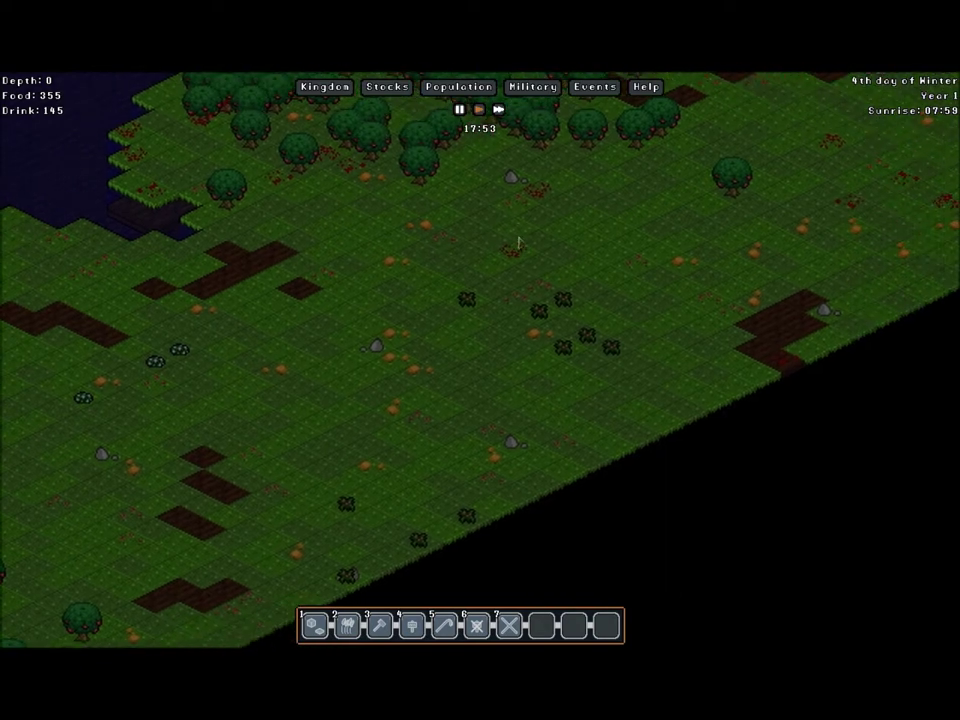
{"action": "mouse_move", "coordinate": [727, 228]}
{"action": "left_mouse_down"}
{"action": "mouse_move", "coordinate": [619, 287]}
{"action": "mouse_move", "coordinate": [687, 278]}
{"action": "mouse_move", "coordinate": [622, 369]}
{"action": "left_mouse_up"}
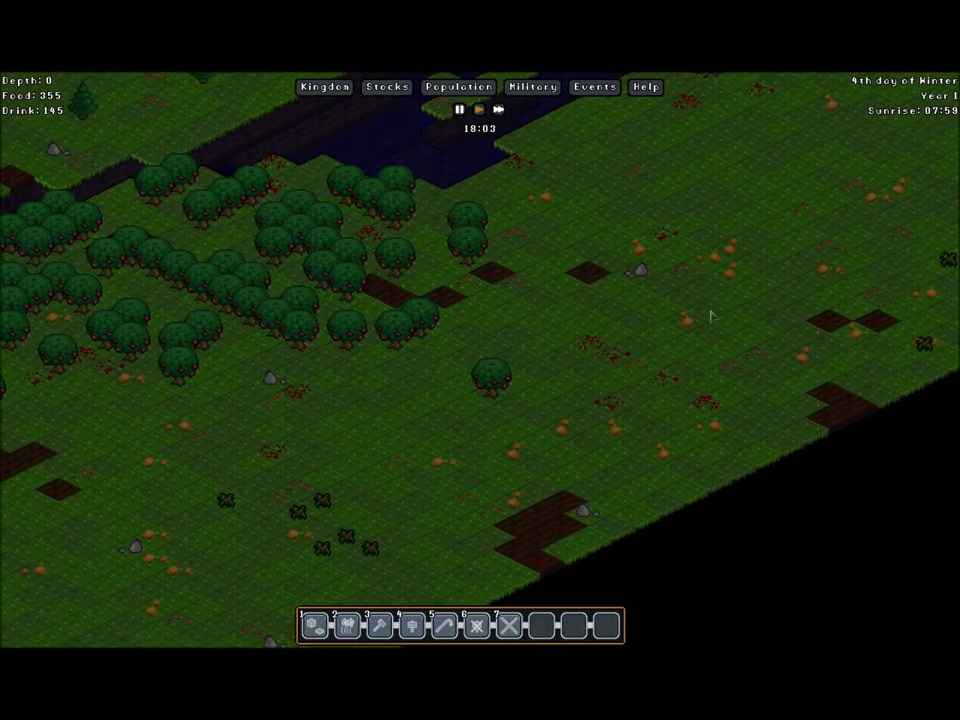
{"action": "left_click_drag", "start_coordinate": [710, 316], "coordinate": [634, 386]}
{"action": "left_click", "coordinate": [594, 394]}
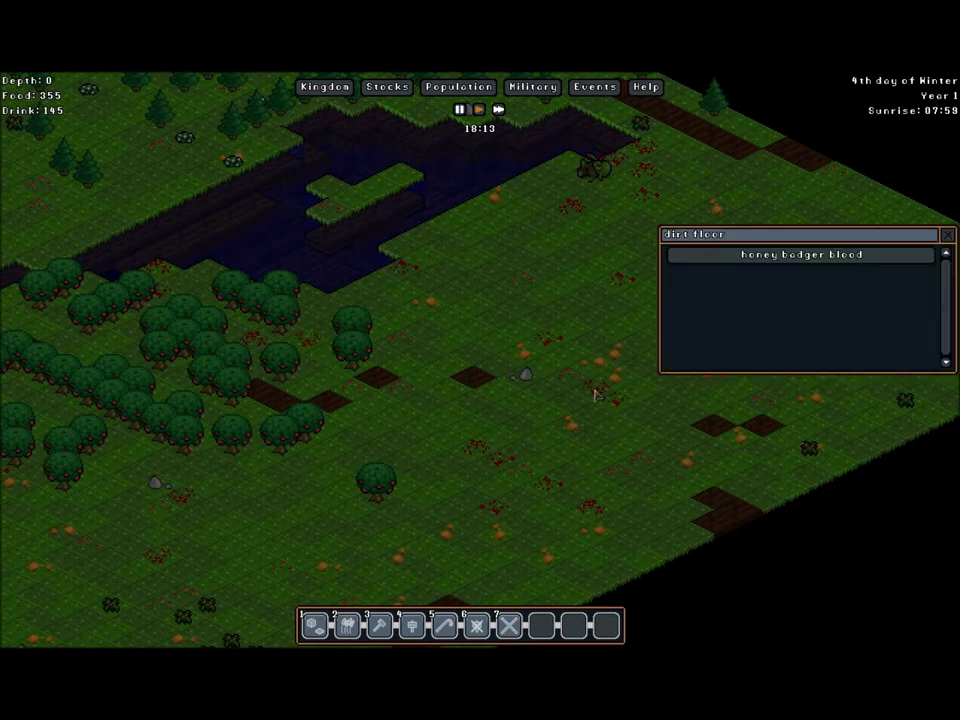
{"action": "left_click", "coordinate": [947, 236]}
{"action": "mouse_move", "coordinate": [604, 343]}
{"action": "left_mouse_down"}
{"action": "mouse_move", "coordinate": [489, 401]}
{"action": "mouse_move", "coordinate": [452, 456]}
{"action": "mouse_move", "coordinate": [548, 437]}
{"action": "mouse_move", "coordinate": [634, 386]}
{"action": "mouse_move", "coordinate": [784, 225]}
{"action": "mouse_move", "coordinate": [761, 347]}
{"action": "left_mouse_up"}
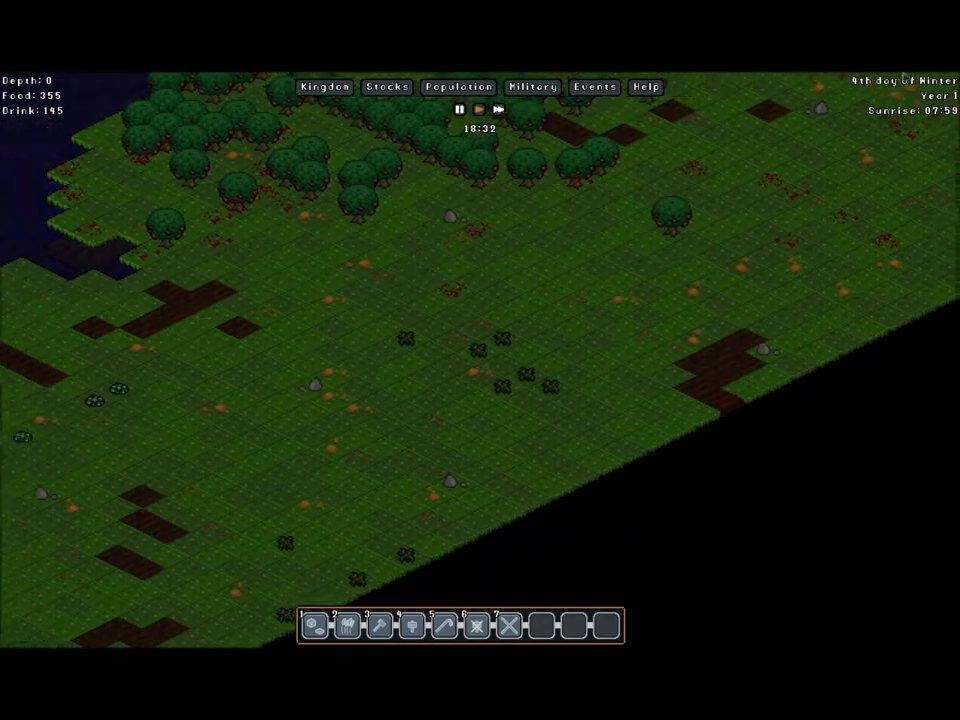
{"action": "mouse_move", "coordinate": [493, 383]}
{"action": "left_mouse_down"}
{"action": "mouse_move", "coordinate": [560, 330]}
{"action": "mouse_move", "coordinate": [654, 281]}
{"action": "mouse_move", "coordinate": [369, 279]}
{"action": "mouse_move", "coordinate": [596, 288]}
{"action": "mouse_move", "coordinate": [549, 368]}
{"action": "mouse_move", "coordinate": [363, 270]}
{"action": "left_mouse_up"}
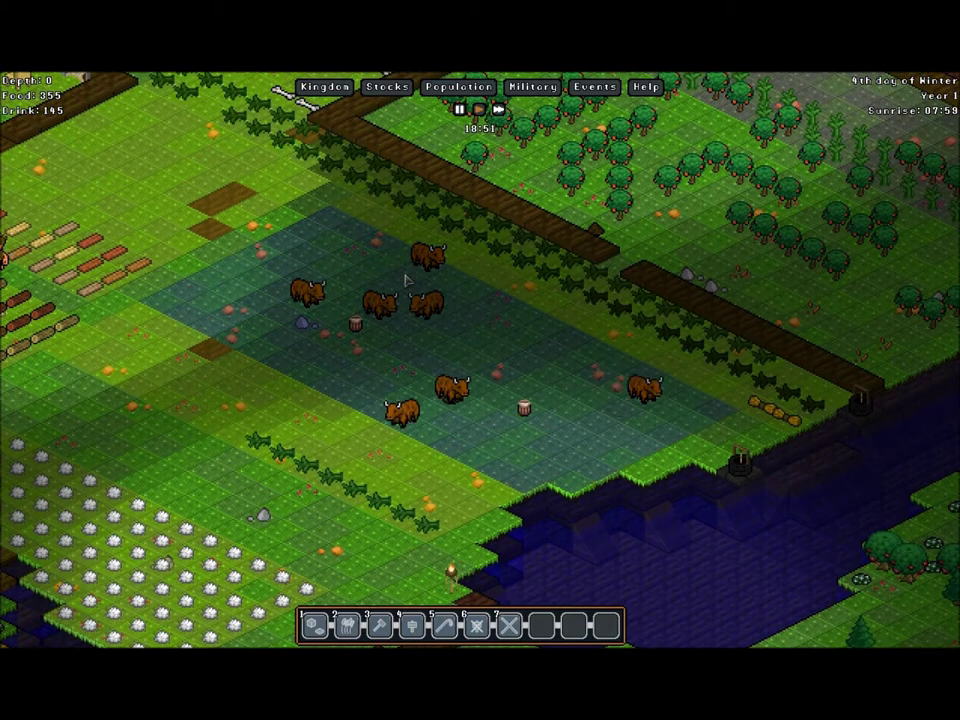
Pan to the workshops, view the underground bedroom, then return to Depth 0
{"action": "left_click_drag", "start_coordinate": [509, 215], "coordinate": [474, 423]}
{"action": "left_click_drag", "start_coordinate": [10, 505], "coordinate": [350, 410]}
{"action": "scroll", "coordinate": [459, 432], "scroll_direction": "down", "scroll_amount": 1}
{"action": "left_click_drag", "start_coordinate": [461, 432], "coordinate": [510, 246]}
{"action": "scroll", "coordinate": [555, 318], "scroll_direction": "up", "scroll_amount": 1}
{"action": "scroll", "coordinate": [555, 318], "scroll_direction": "down", "scroll_amount": 1}
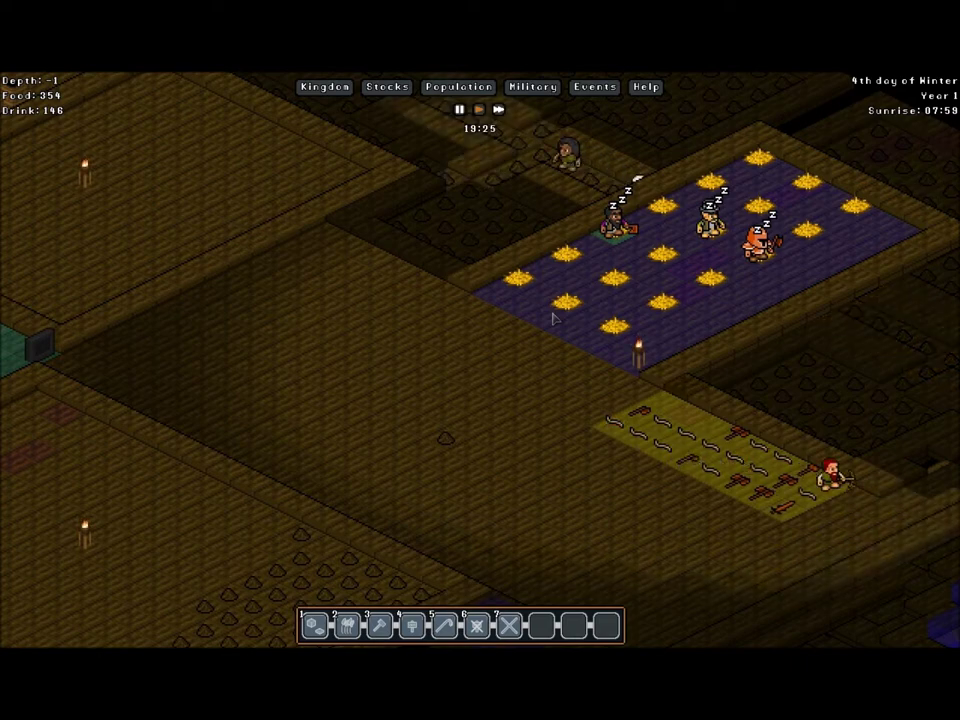
{"action": "scroll", "coordinate": [532, 320], "scroll_direction": "up", "scroll_amount": 1}
Pan across the farm to the kitchen and open its crafting window
{"action": "key", "text": "a"}
{"action": "key", "text": "a"}
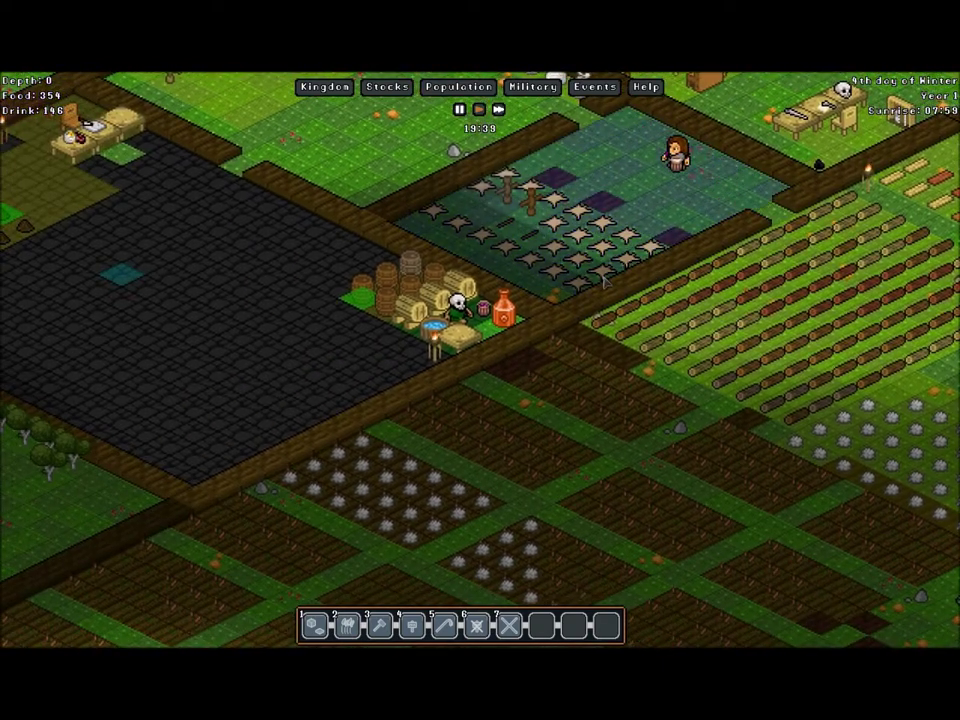
{"action": "key", "text": "a"}
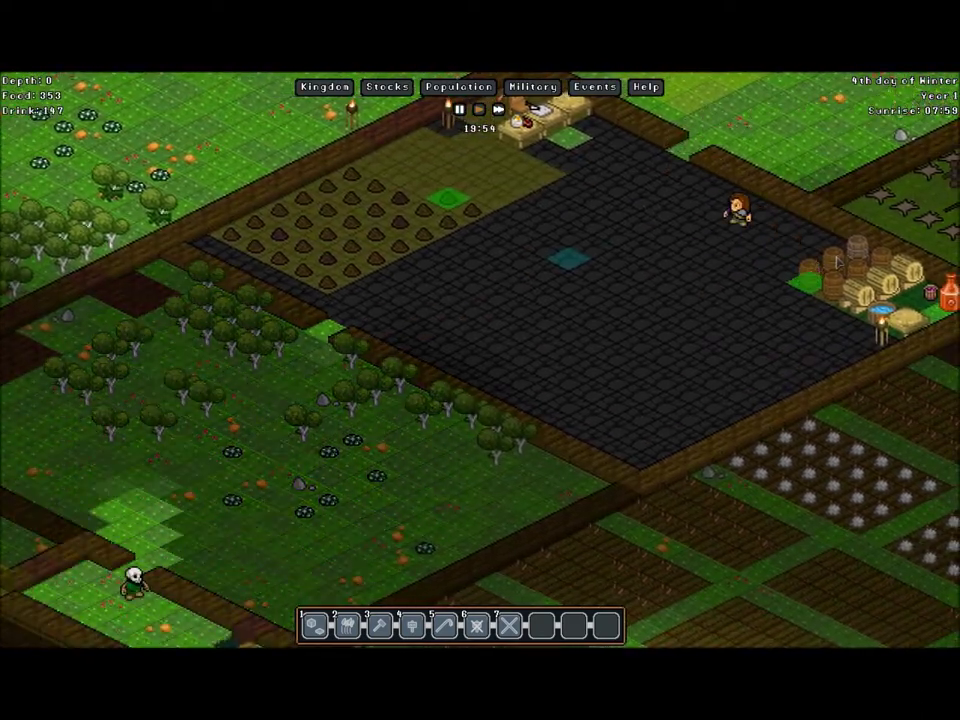
{"action": "key", "text": "w"}
{"action": "key", "text": "d"}
{"action": "key", "text": "d"}
{"action": "key", "text": "w"}
{"action": "key", "text": "d"}
{"action": "key", "text": "w"}
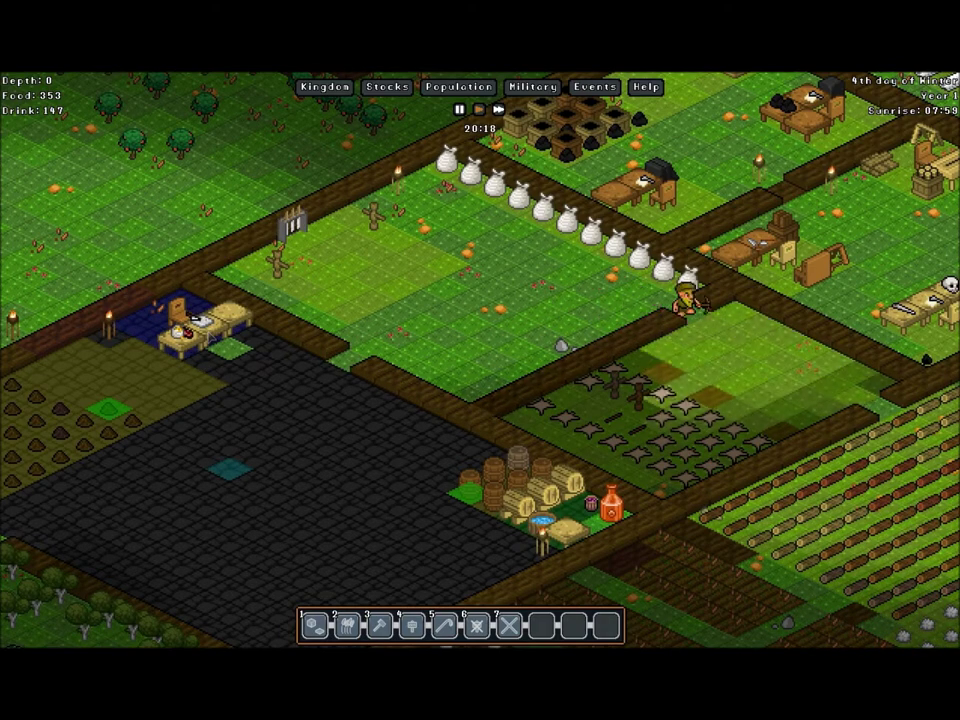
{"action": "left_click", "coordinate": [195, 315]}
Browse the cheese, sandwich and cheese omelette recipes before settling on sausage
{"action": "left_click", "coordinate": [672, 257]}
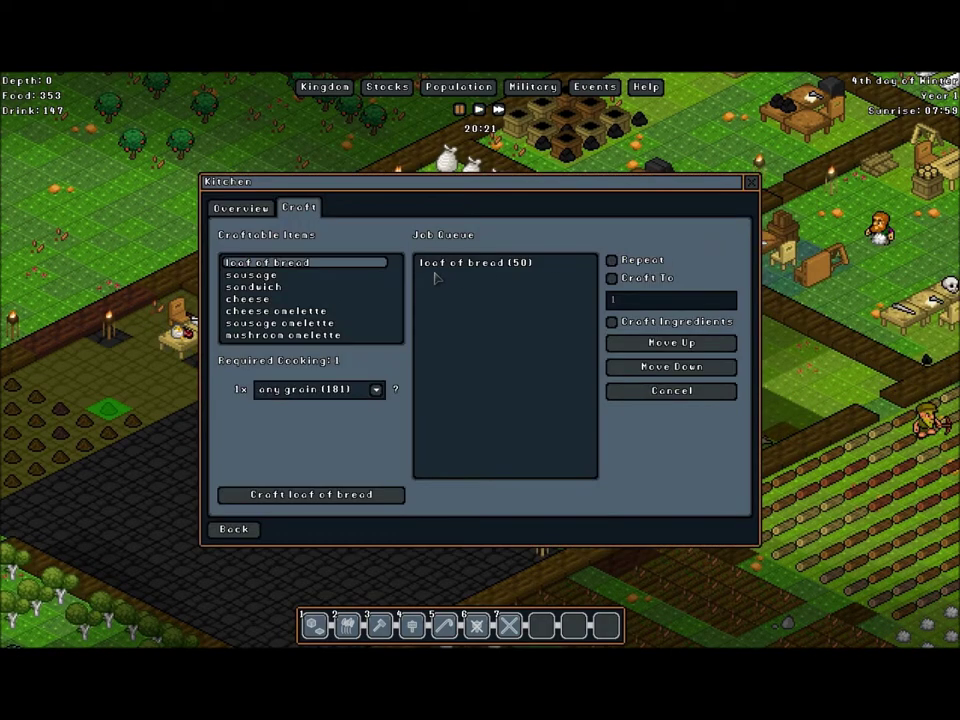
{"action": "left_click", "coordinate": [645, 279]}
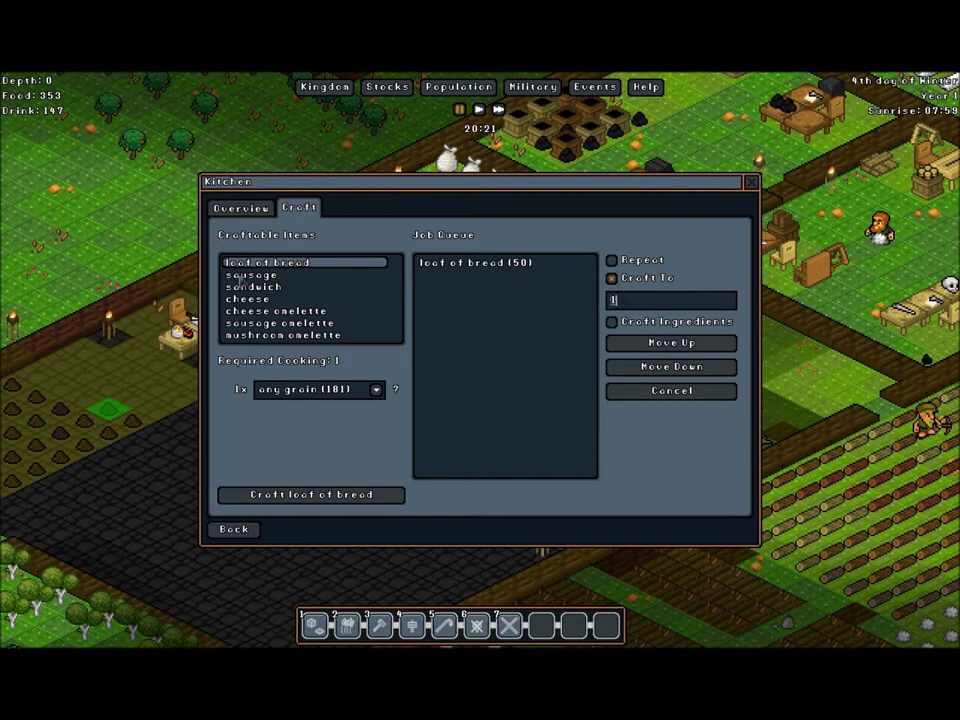
{"action": "left_click", "coordinate": [240, 276]}
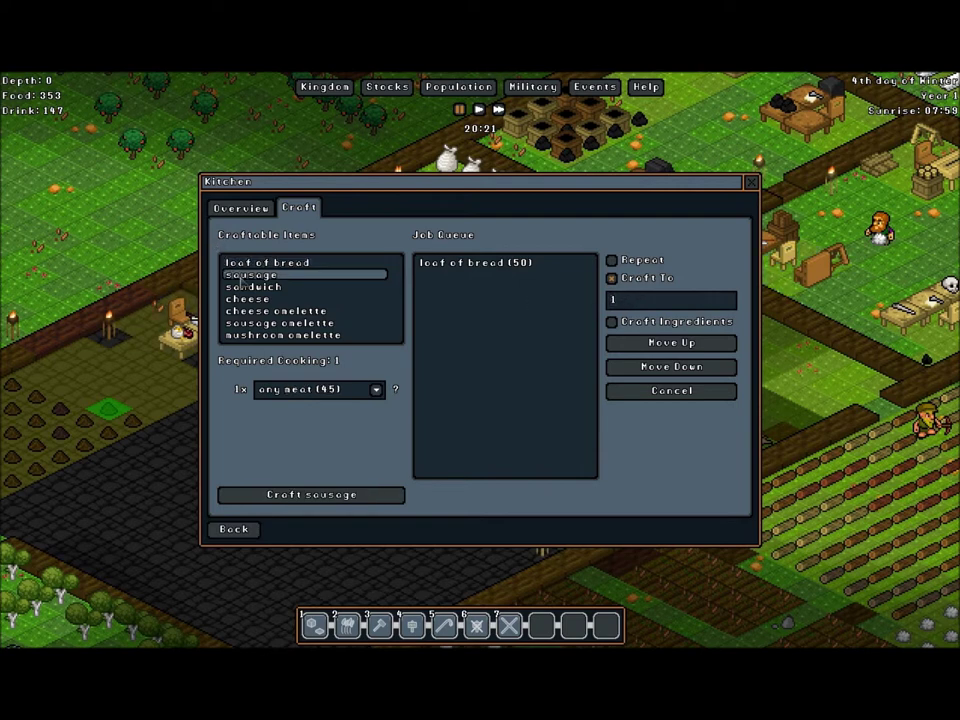
{"action": "left_click", "coordinate": [302, 299]}
{"action": "left_click", "coordinate": [306, 288]}
{"action": "left_click", "coordinate": [311, 311]}
{"action": "left_click", "coordinate": [306, 287]}
{"action": "left_click", "coordinate": [316, 278]}
Cancel the loaf of bread (50) job and queue sausage with Craft To 45
{"action": "left_click", "coordinate": [612, 279]}
{"action": "left_click", "coordinate": [613, 280]}
{"action": "left_click", "coordinate": [670, 392]}
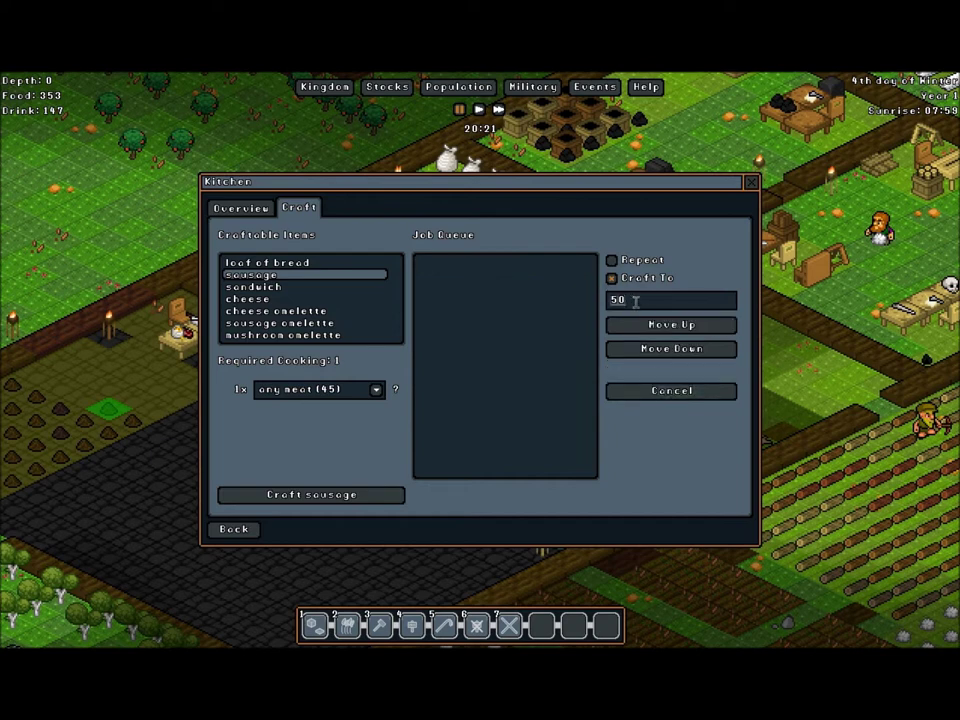
{"action": "type", "text": "45"}
{"action": "left_click", "coordinate": [346, 498]}
{"action": "left_click", "coordinate": [611, 278]}
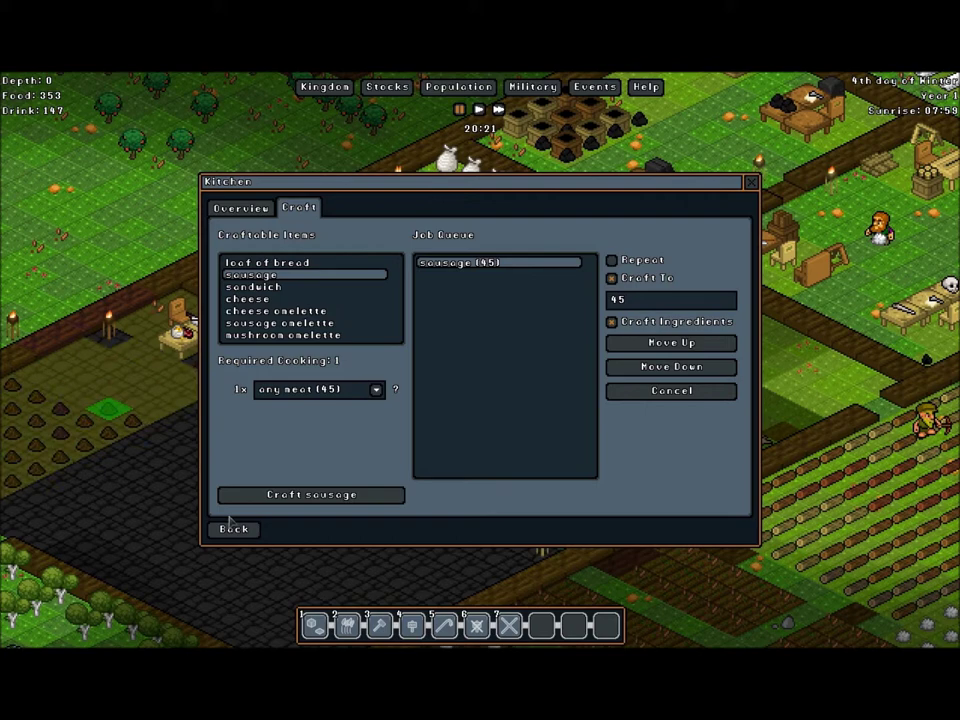
{"action": "left_click", "coordinate": [240, 207]}
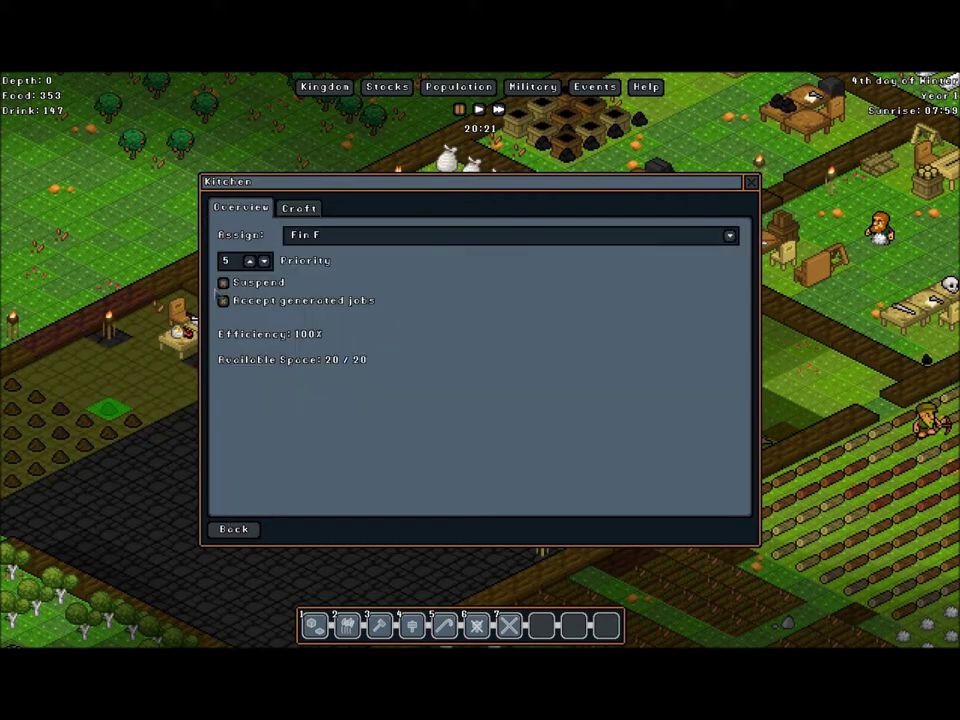
Close the Kitchen, then reopen it to check its Overview settings
{"action": "left_click", "coordinate": [232, 528]}
{"action": "left_click", "coordinate": [947, 235]}
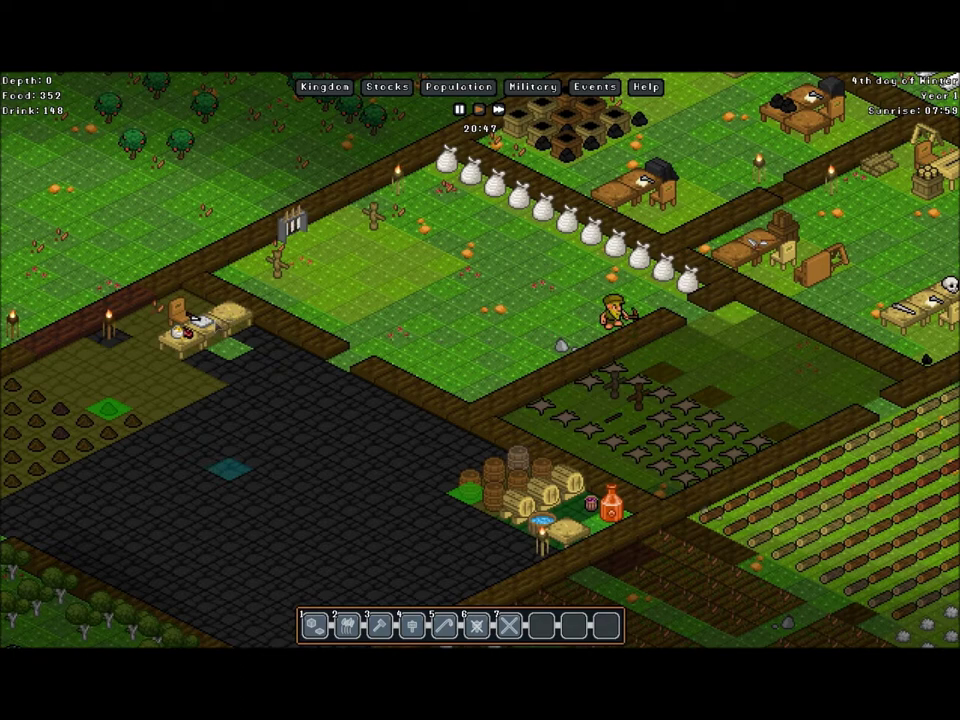
{"action": "left_click", "coordinate": [310, 457]}
{"action": "left_click", "coordinate": [805, 258]}
{"action": "left_click", "coordinate": [243, 208]}
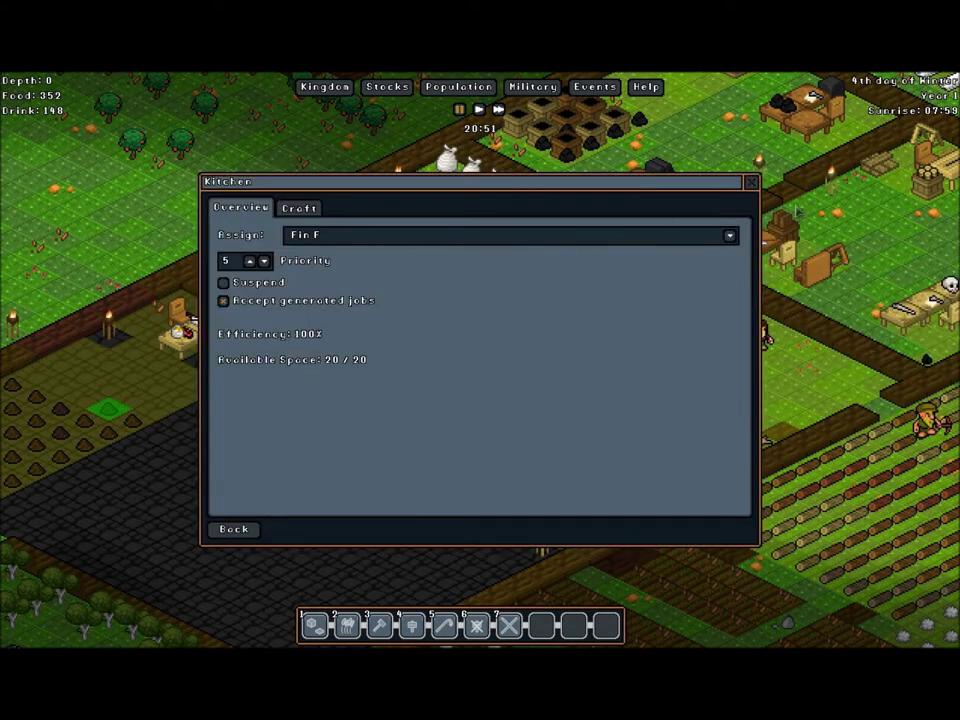
{"action": "key", "text": "Escape"}
Check the Distillery's Overview, then inspect the tile holding the yak milk barrel
{"action": "left_click", "coordinate": [740, 263]}
{"action": "left_click", "coordinate": [738, 276]}
{"action": "left_click", "coordinate": [246, 207]}
{"action": "left_click", "coordinate": [751, 184]}
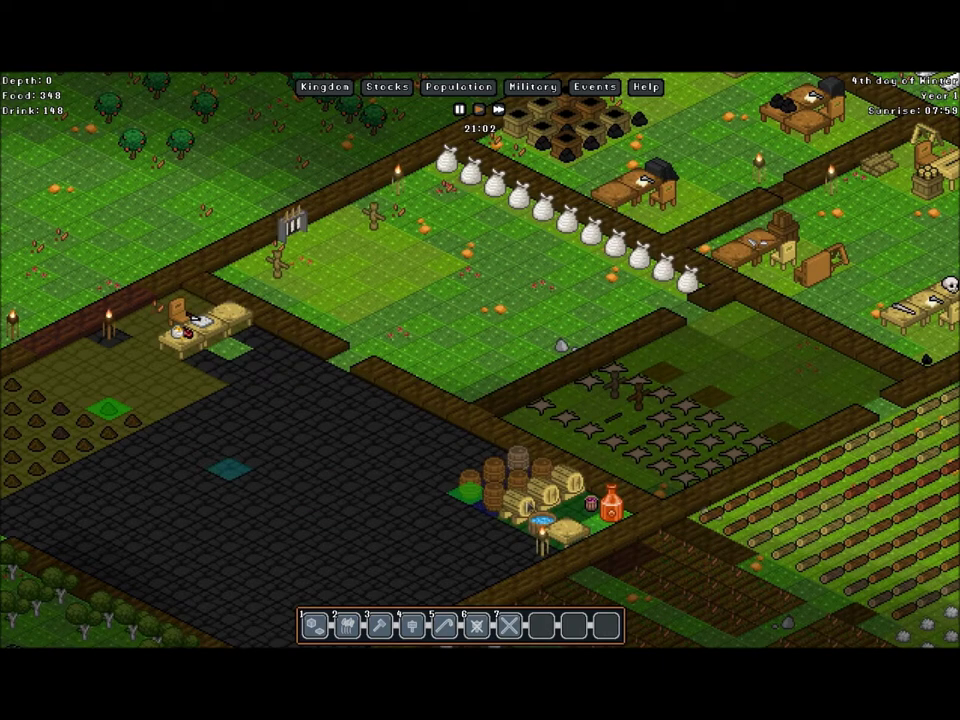
{"action": "left_click", "coordinate": [732, 265]}
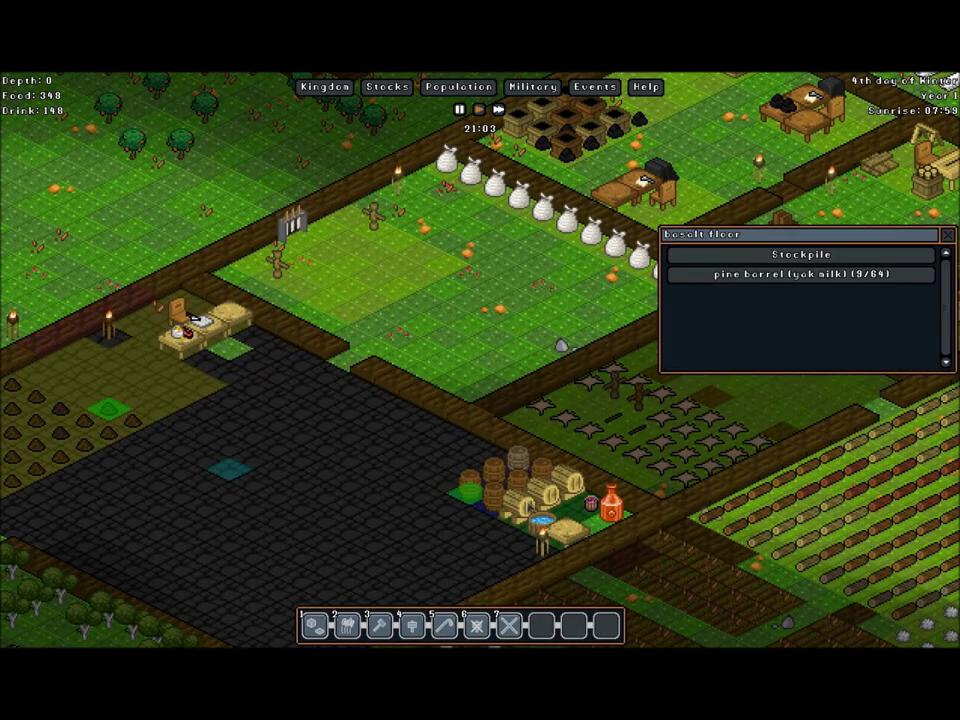
Replace the Distillery's strawberry wine (50) job with a wine job crafting up to 20
{"action": "left_click", "coordinate": [741, 257]}
{"action": "left_click", "coordinate": [741, 257]}
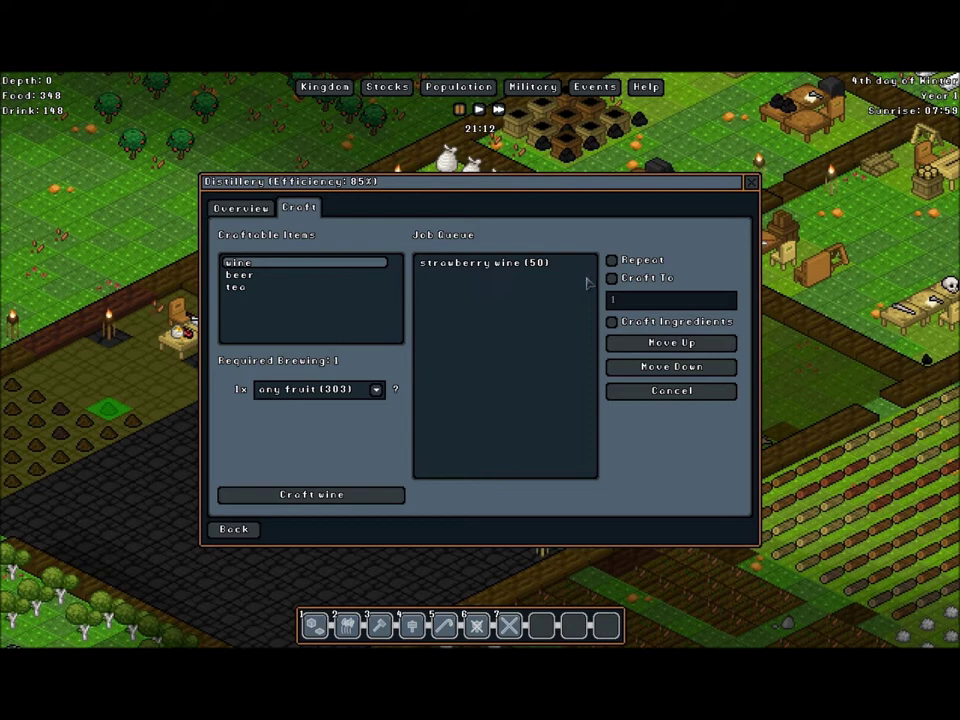
{"action": "left_click", "coordinate": [294, 288]}
{"action": "left_click", "coordinate": [560, 264]}
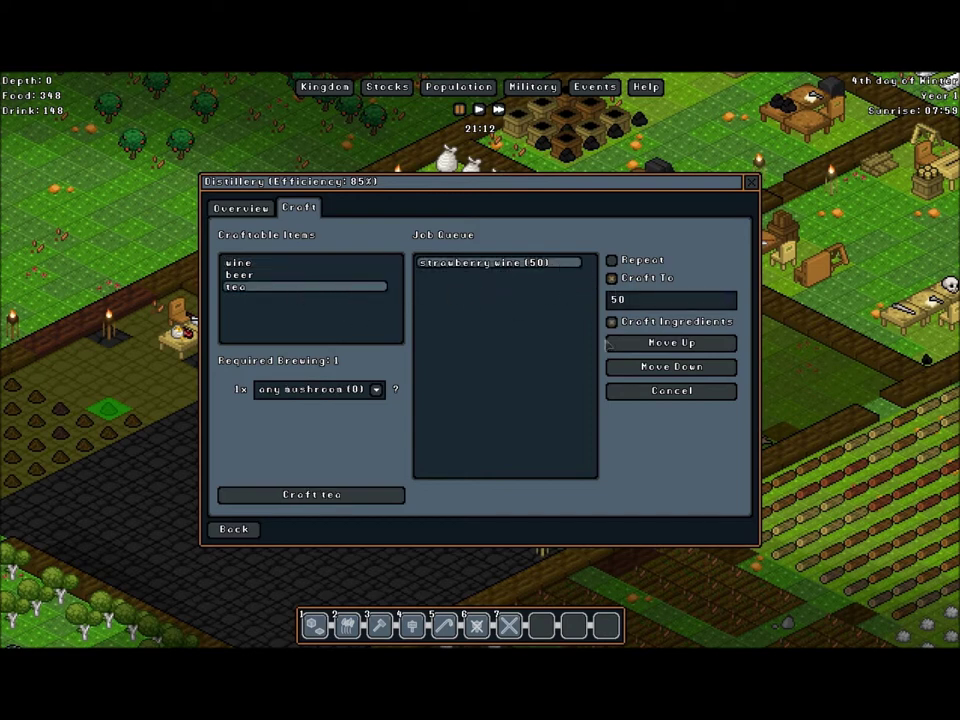
{"action": "left_click", "coordinate": [632, 393]}
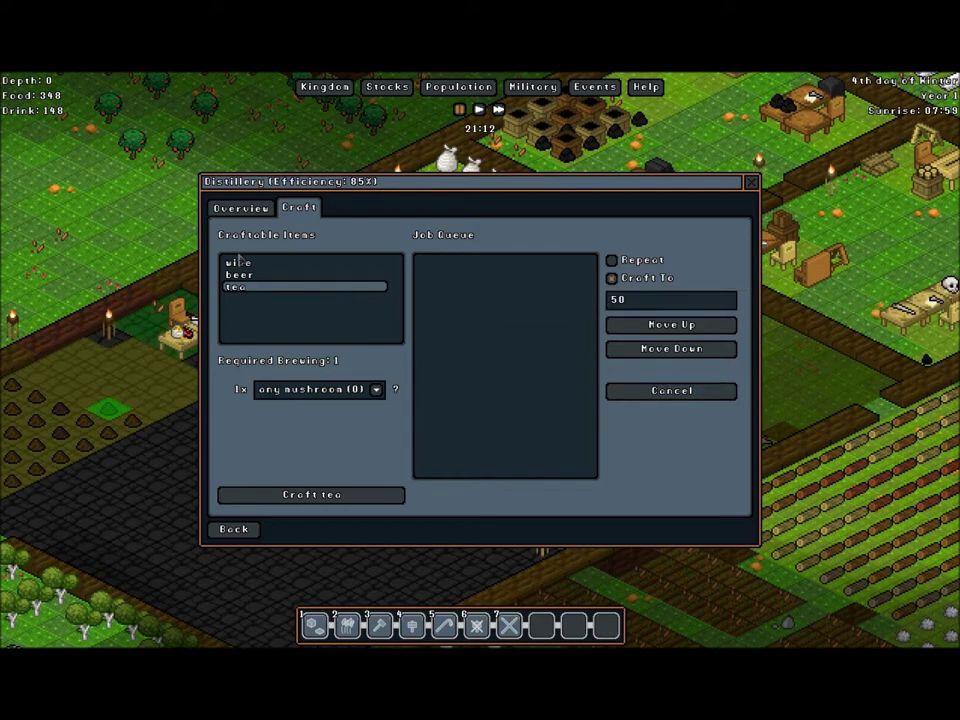
{"action": "left_click", "coordinate": [245, 263]}
{"action": "type", "text": "20"}
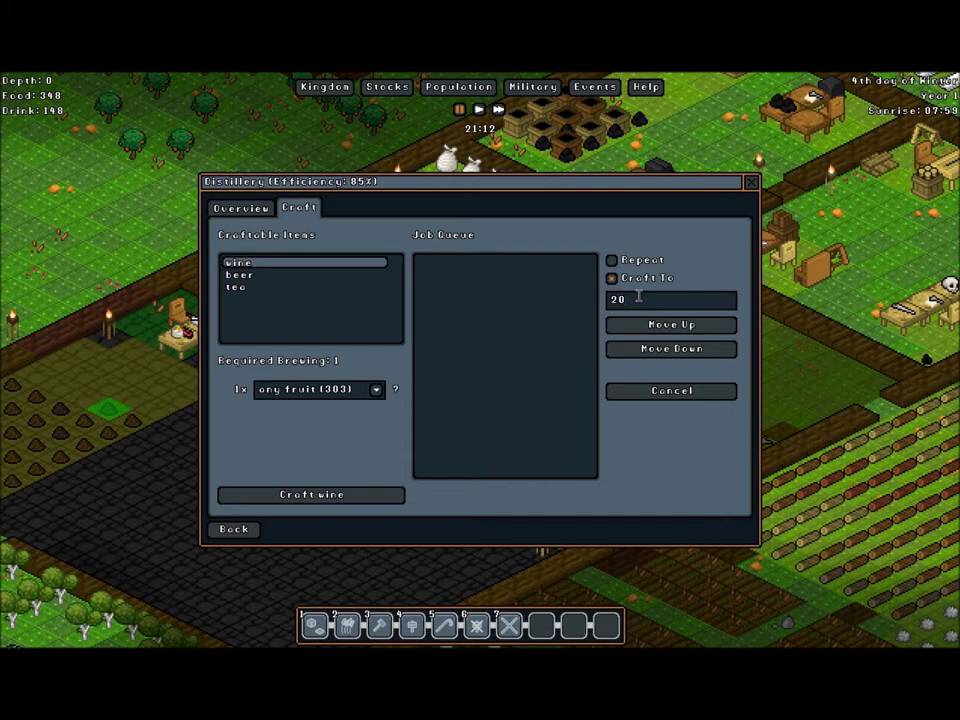
{"action": "left_click", "coordinate": [321, 495]}
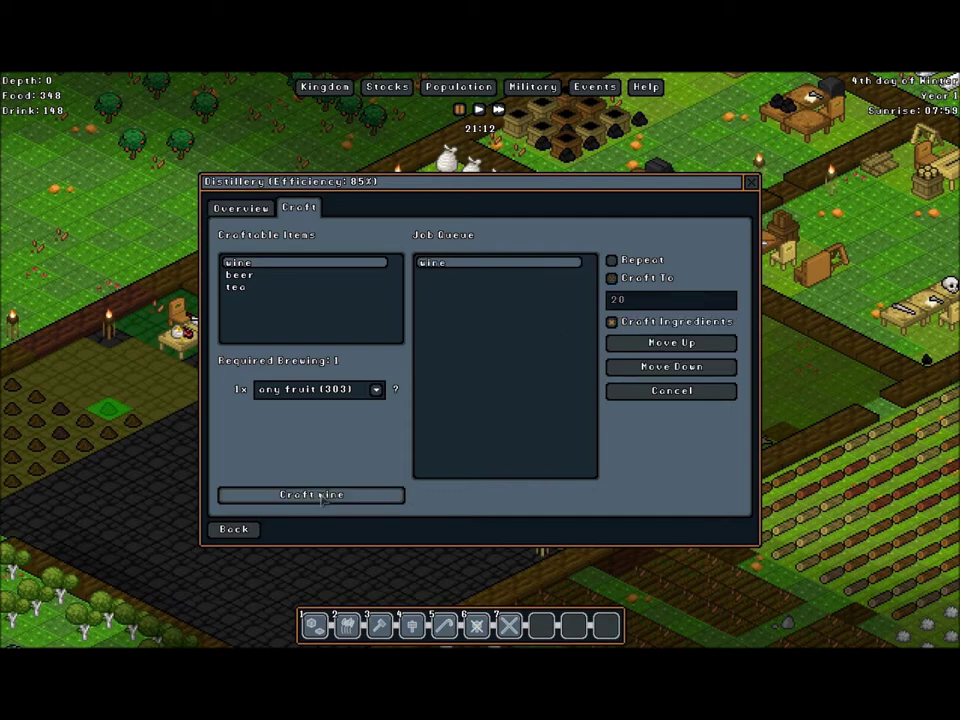
{"action": "left_click", "coordinate": [245, 529]}
{"action": "right_click", "coordinate": [710, 182]}
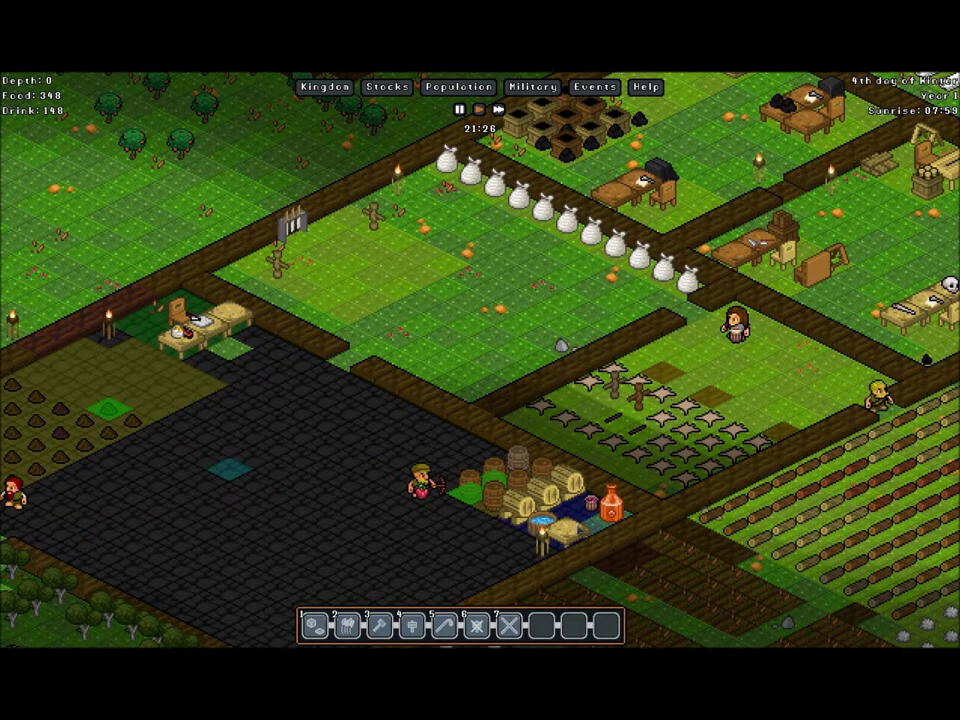
Recheck the Distillery's Overview settings and close its window
{"action": "left_click", "coordinate": [660, 420]}
{"action": "left_click", "coordinate": [793, 268]}
{"action": "left_click", "coordinate": [241, 207]}
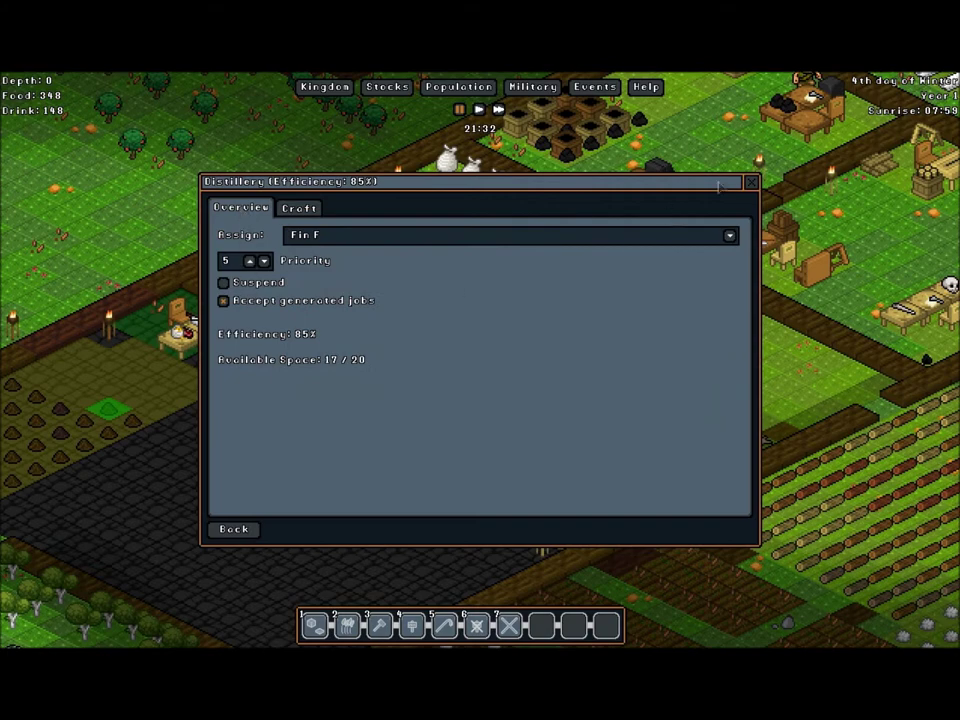
{"action": "key", "text": "Escape"}
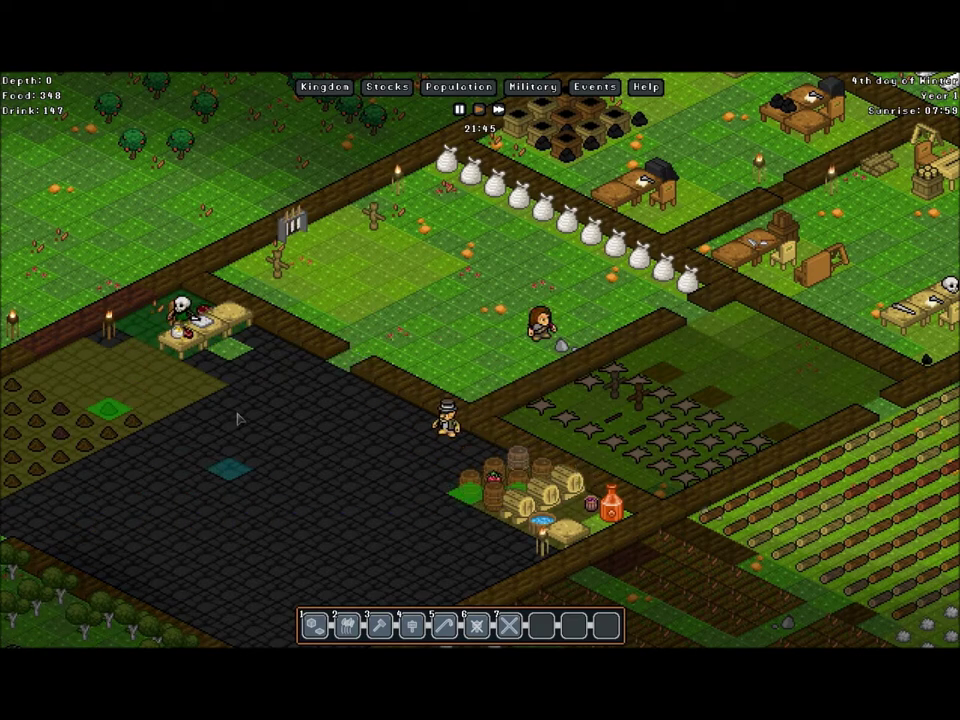
Pan past the fields and river to the workshops and open the Tailor's crafting window
{"action": "key", "text": "d"}
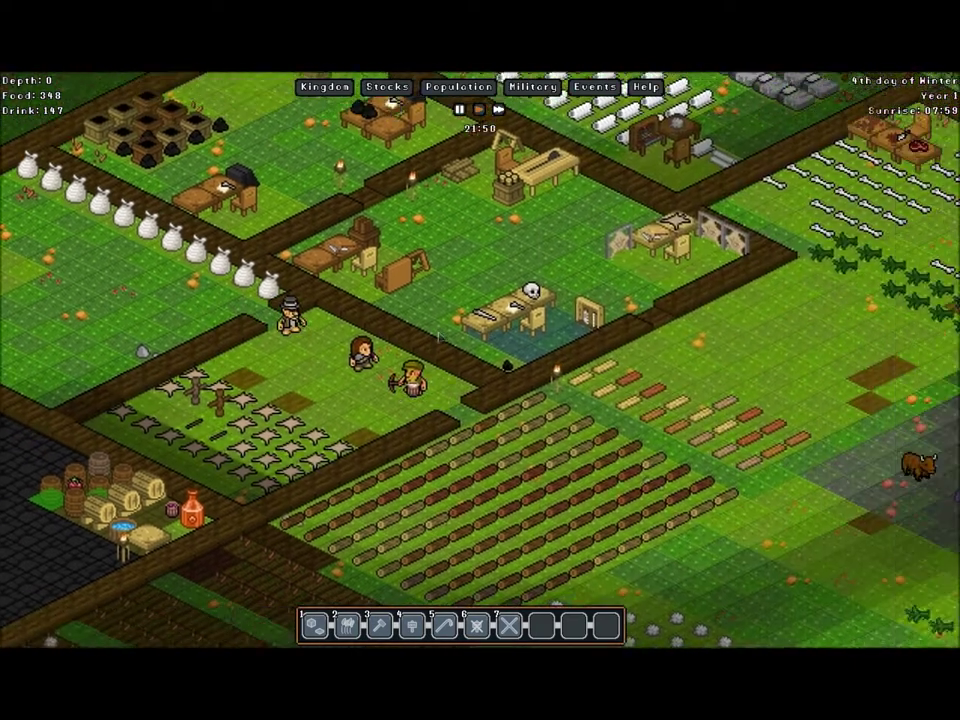
{"action": "key", "text": "d"}
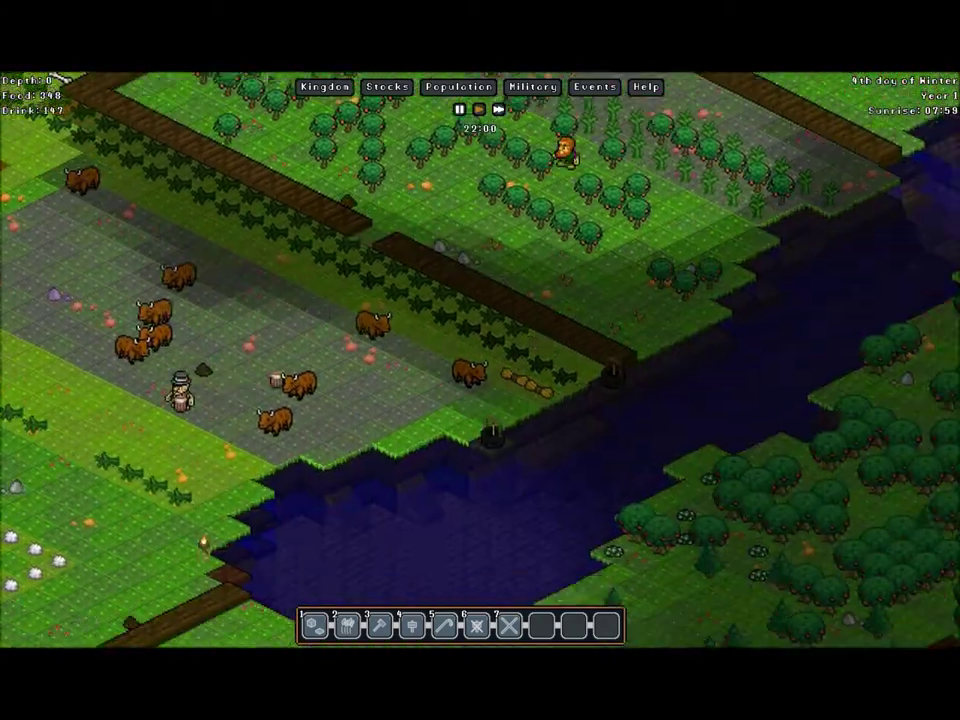
{"action": "key", "text": "d"}
{"action": "key", "text": "a"}
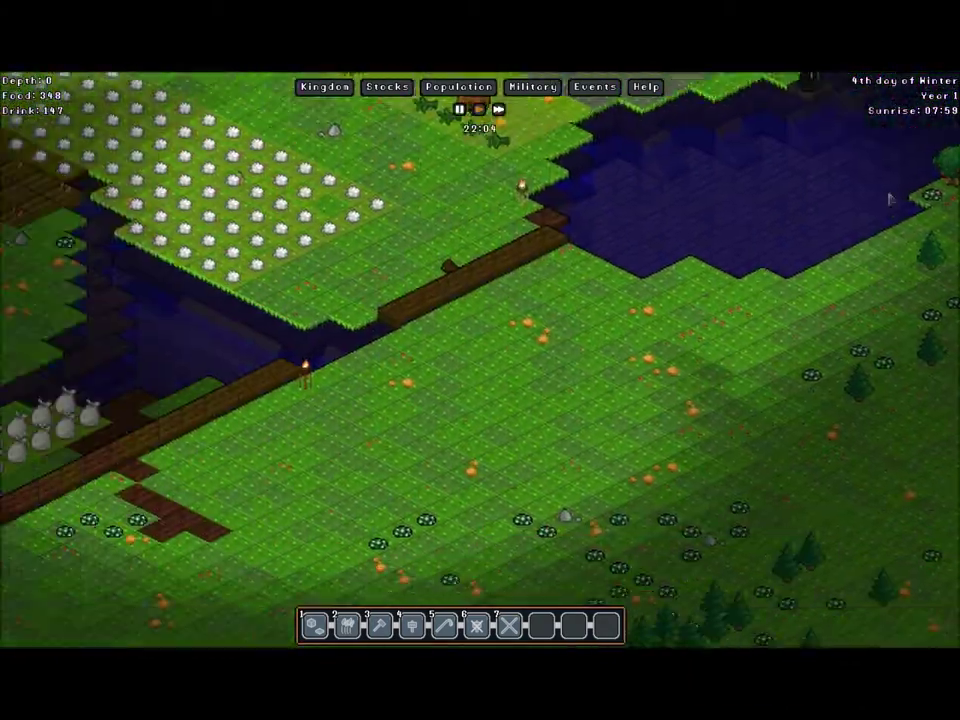
{"action": "key", "text": "a"}
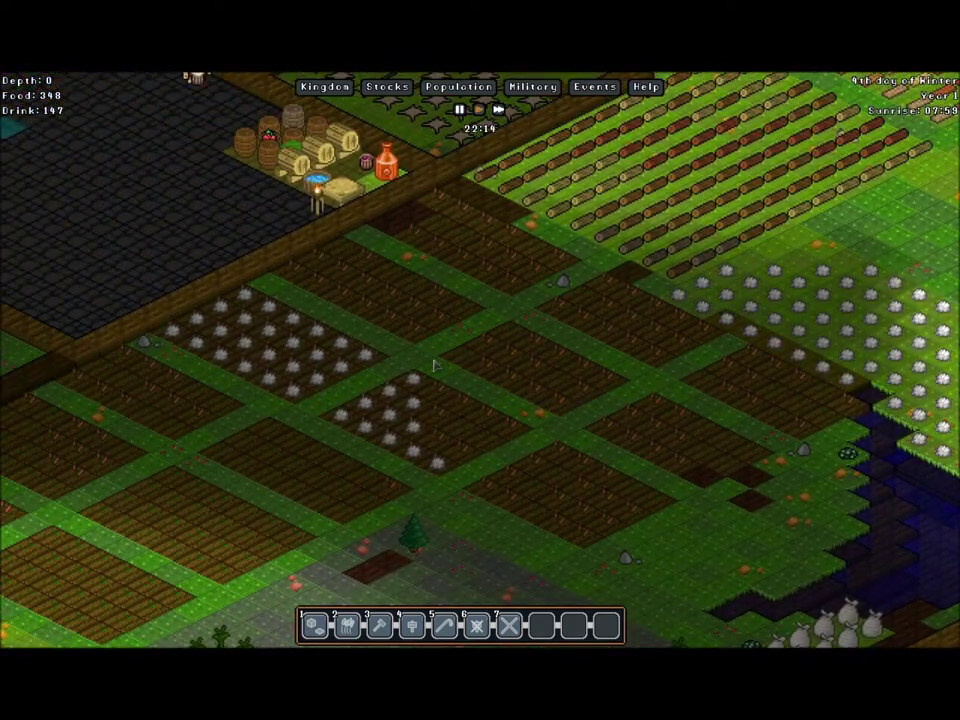
{"action": "key", "text": "w"}
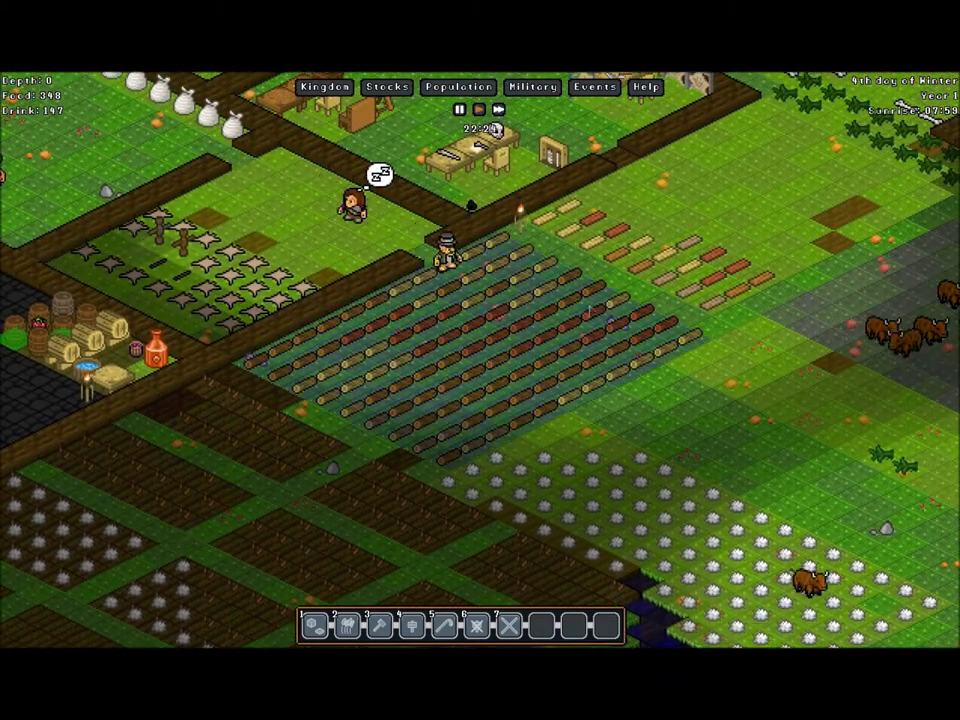
{"action": "key", "text": "d"}
{"action": "key", "text": "w"}
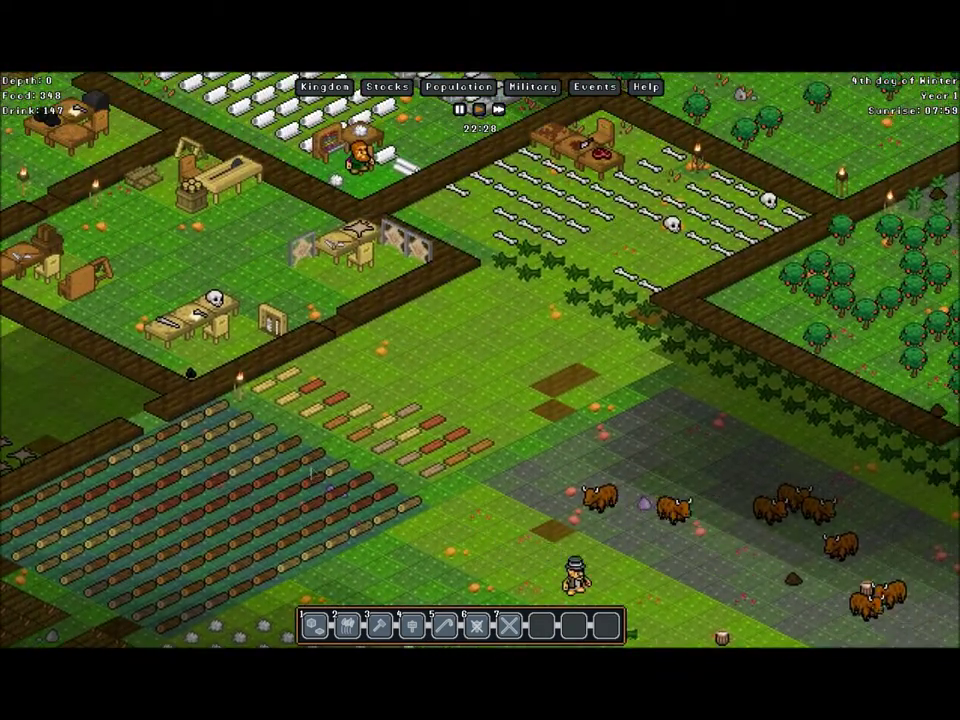
{"action": "key", "text": "w"}
{"action": "key", "text": "a"}
{"action": "left_click", "coordinate": [801, 254]}
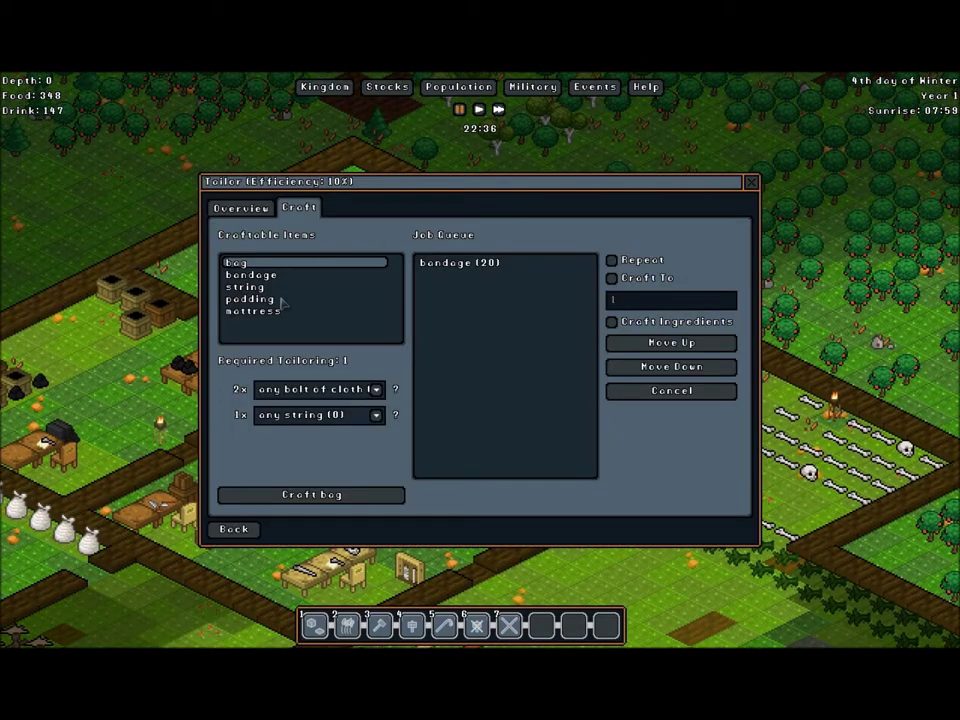
Review the Tailor's cotton bandage orders and its Overview with the assigned worker
{"action": "left_click", "coordinate": [253, 530]}
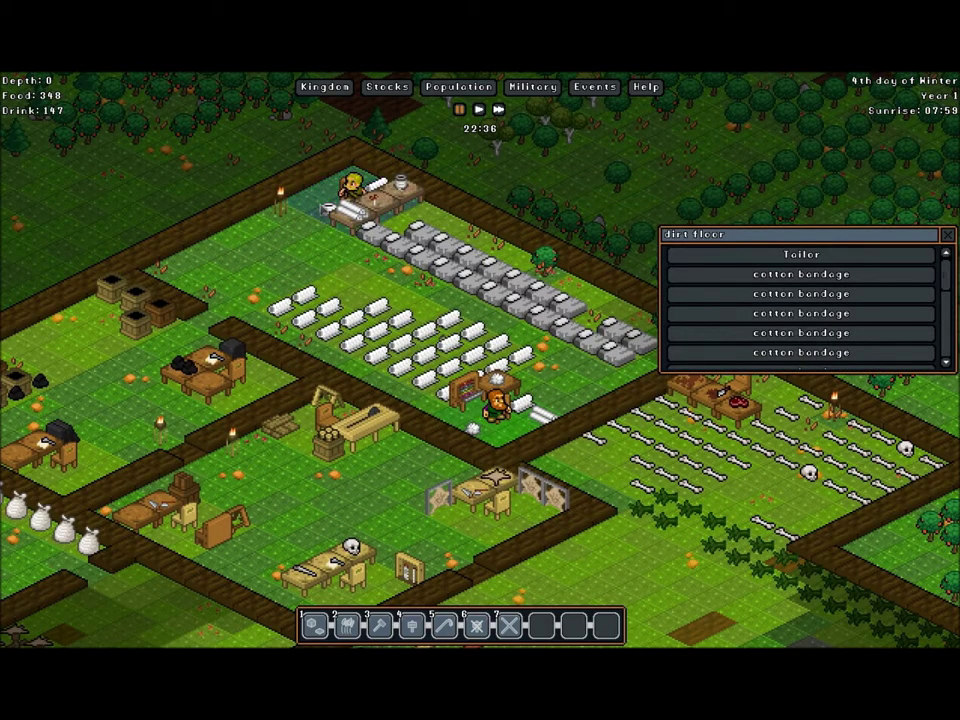
{"action": "left_click", "coordinate": [711, 254]}
{"action": "left_click", "coordinate": [711, 254]}
{"action": "left_click", "coordinate": [237, 208]}
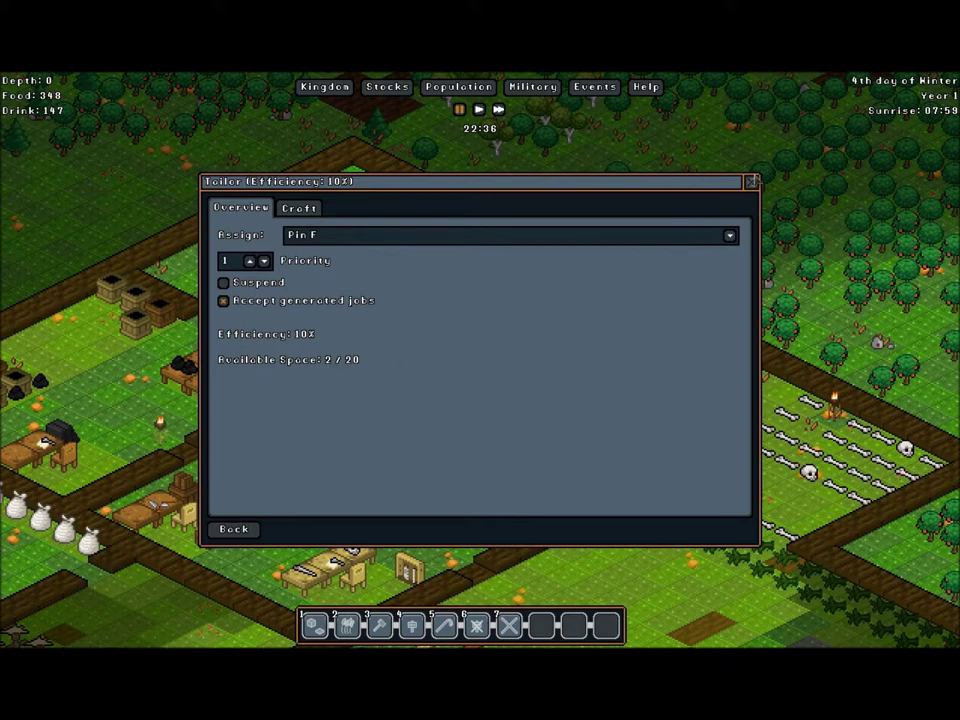
{"action": "key", "text": "Escape"}
Check the Tailor worker gnome's skills, showing Tailoring at 28
{"action": "left_click", "coordinate": [679, 243]}
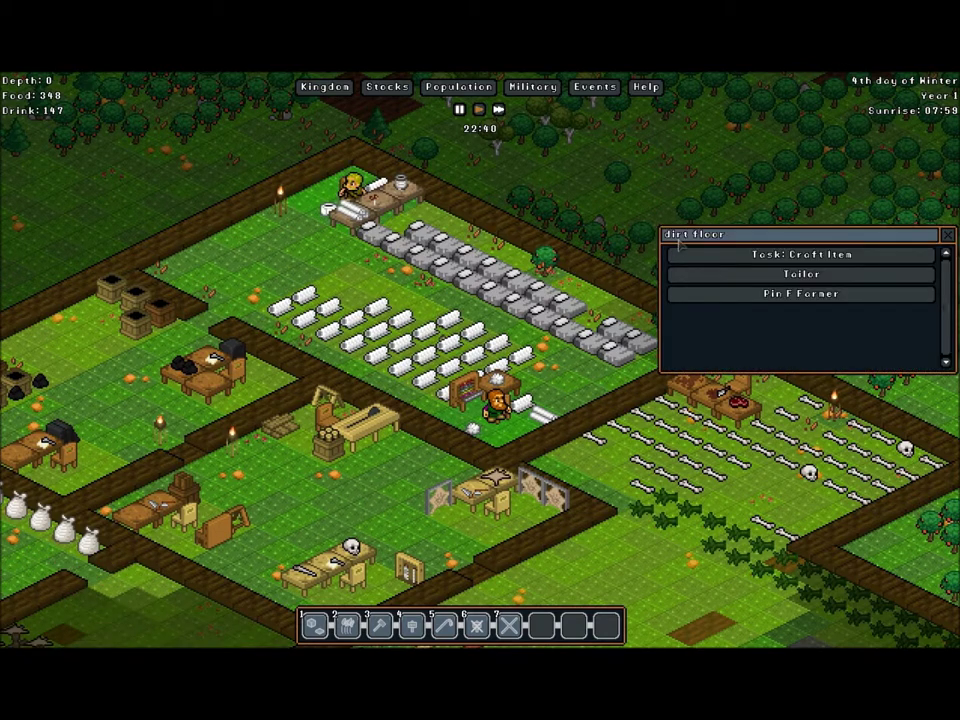
{"action": "left_click", "coordinate": [705, 296]}
{"action": "left_click", "coordinate": [504, 241]}
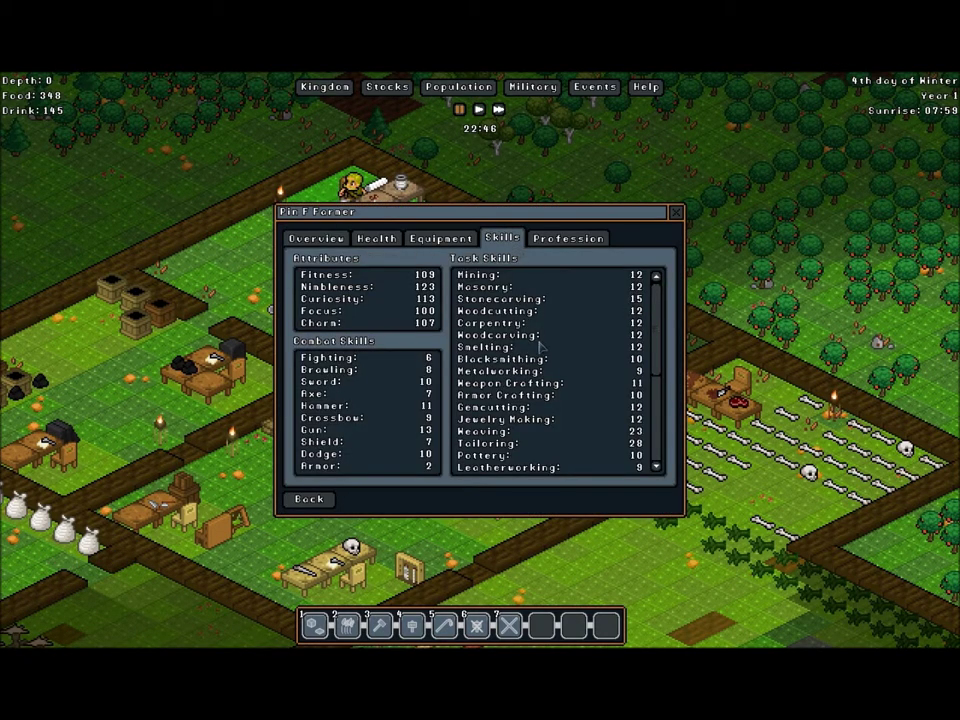
{"action": "scroll", "coordinate": [534, 413], "scroll_direction": "down", "scroll_amount": 1}
{"action": "key", "text": "Escape"}
Pan the surface map over the cattle pasture, pond, workshops and orchard
{"action": "key", "text": "s"}
{"action": "key", "text": "w"}
{"action": "key", "text": "s"}
{"action": "key", "text": "d"}
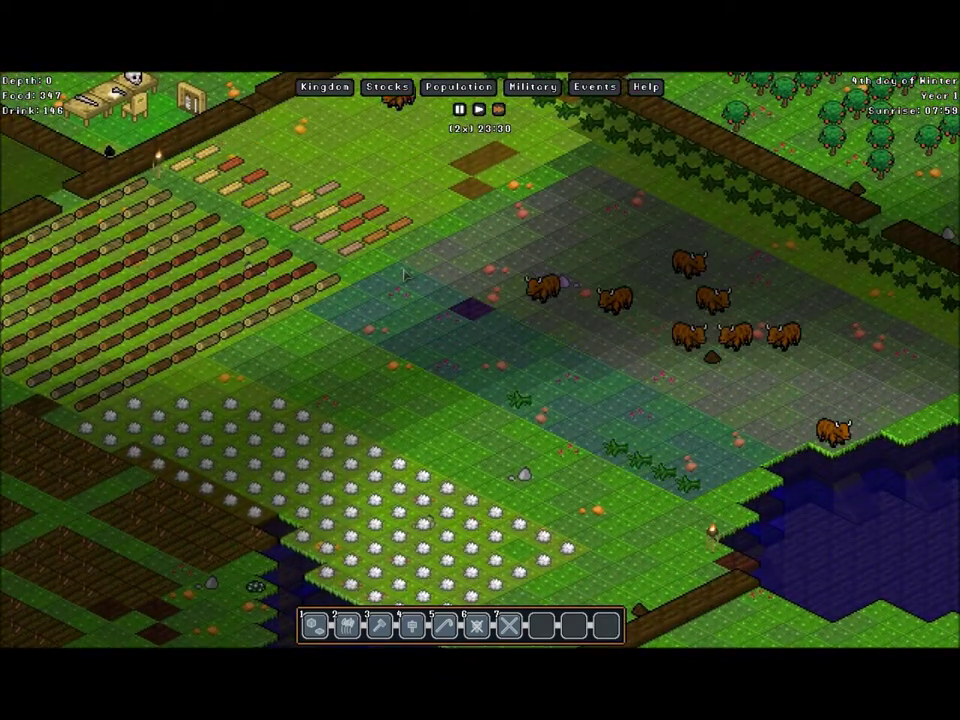
{"action": "key", "text": "w"}
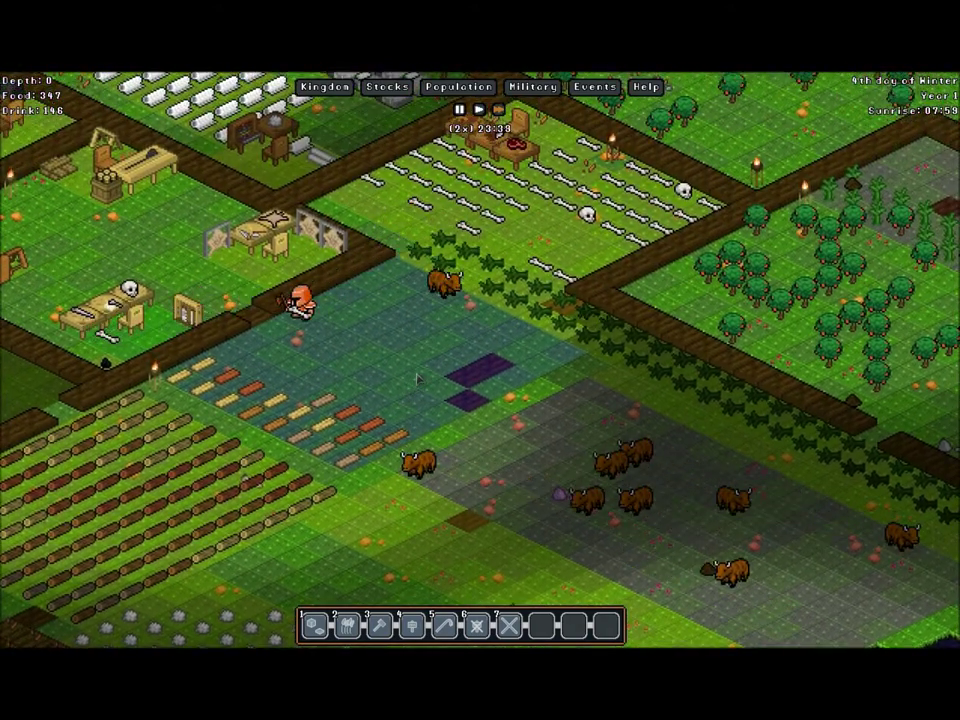
{"action": "key", "text": "a"}
{"action": "key", "text": "d"}
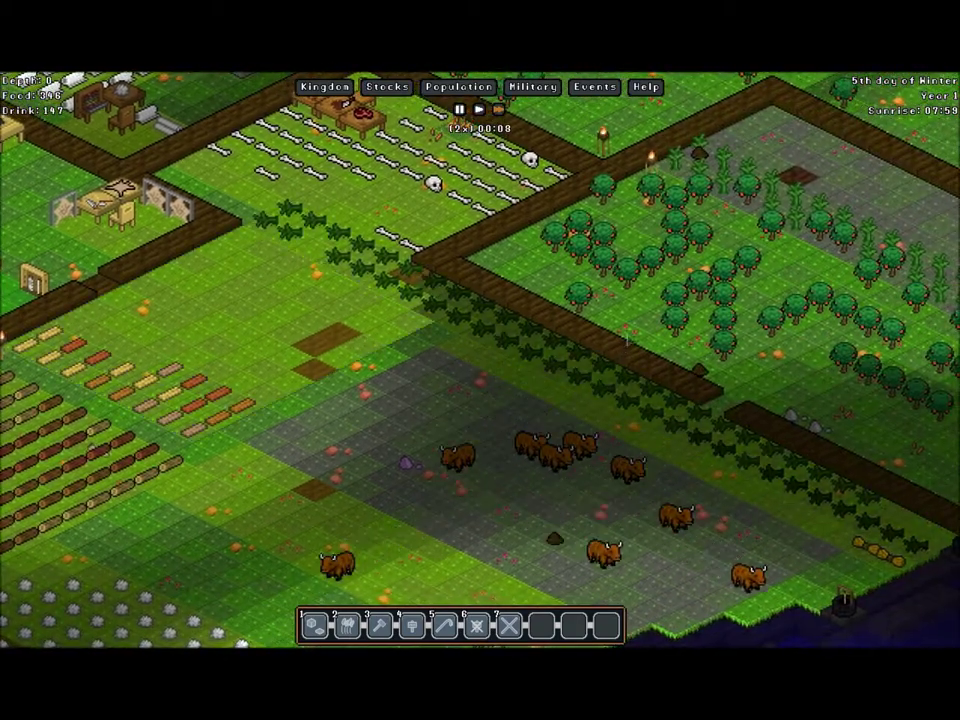
{"action": "key", "text": "d"}
{"action": "key", "text": "w"}
{"action": "key", "text": "a"}
{"action": "key", "text": "d"}
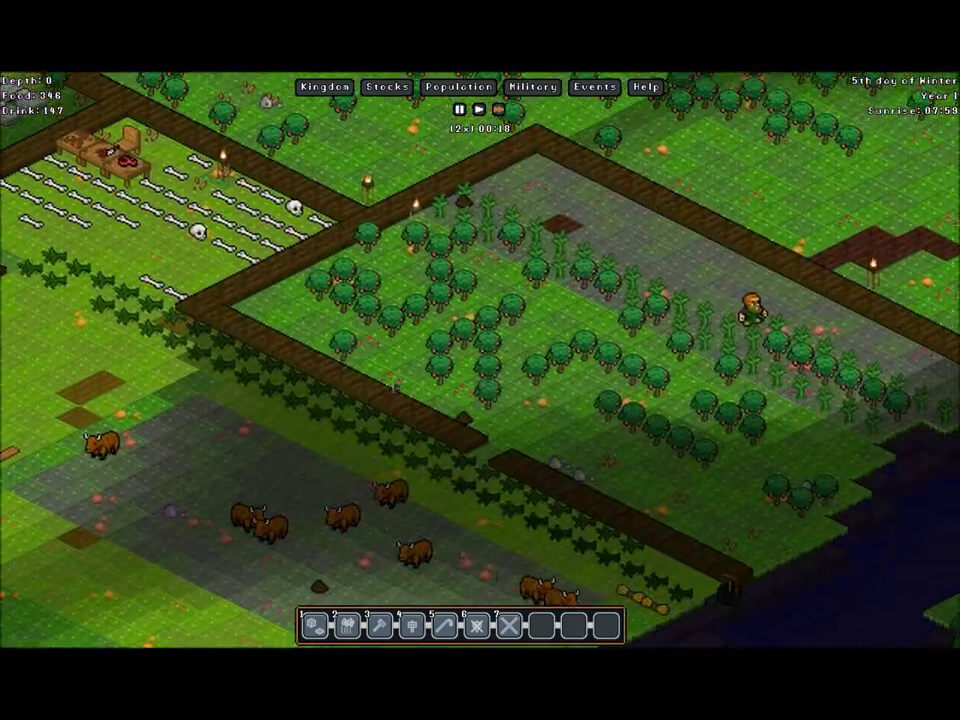
{"action": "key", "text": "a"}
{"action": "key", "text": "a"}
View the sleeping gnomes' bedroom at depth -1, then return to the surface sacks and barrels
{"action": "scroll", "coordinate": [591, 274], "scroll_direction": "down", "scroll_amount": 1}
{"action": "scroll", "coordinate": [633, 330], "scroll_direction": "up", "scroll_amount": 1}
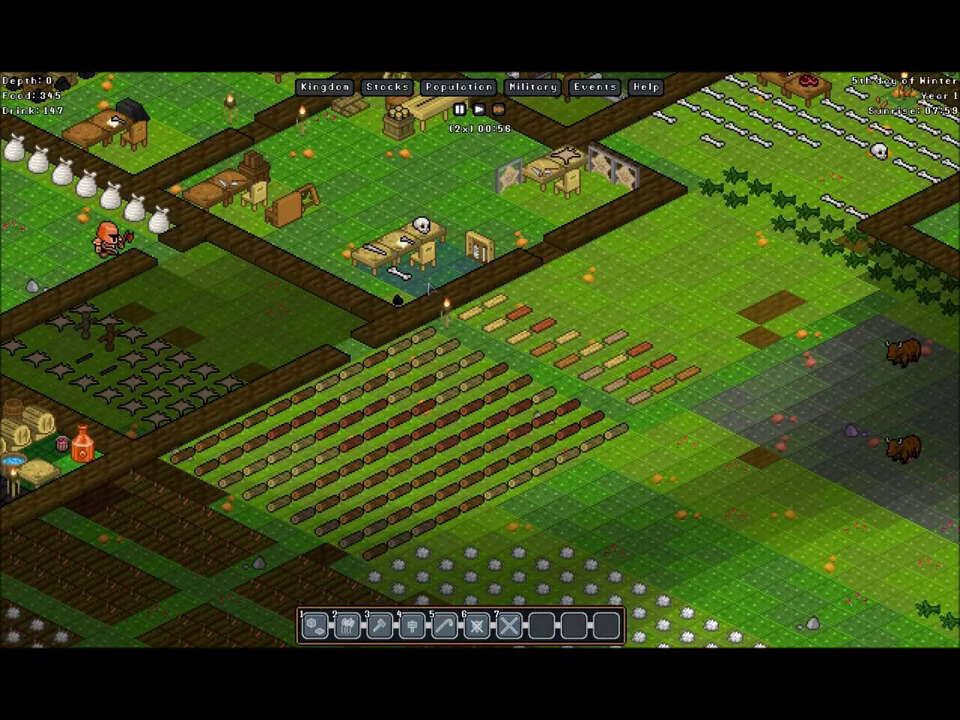
{"action": "key", "text": "Left"}
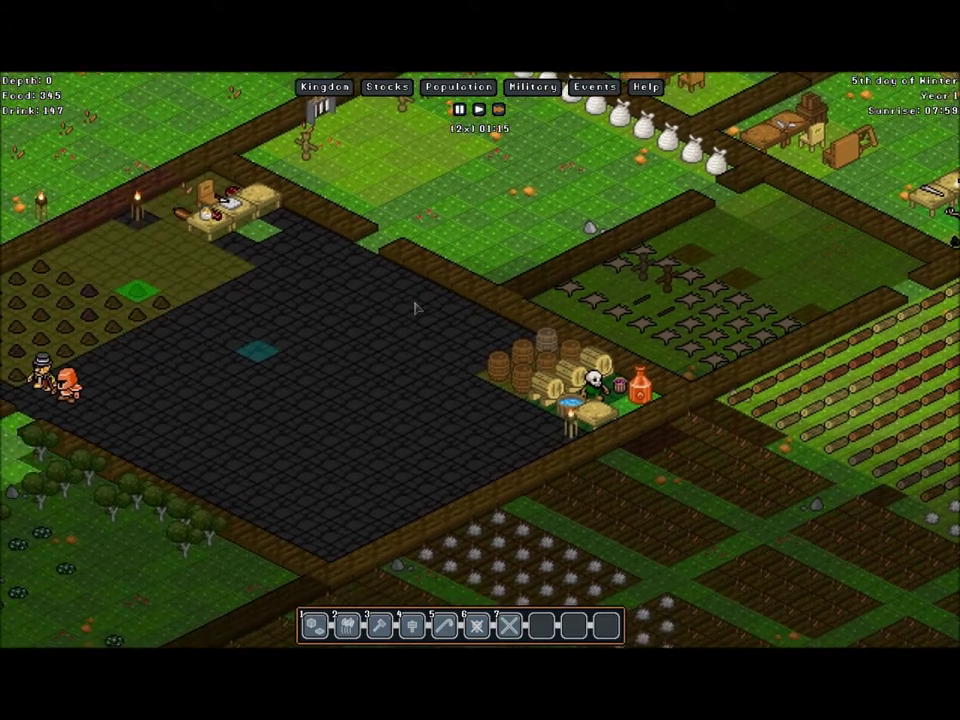
{"action": "scroll", "coordinate": [415, 308], "scroll_direction": "down", "scroll_amount": 1}
{"action": "left_click_drag", "start_coordinate": [527, 339], "coordinate": [435, 306]}
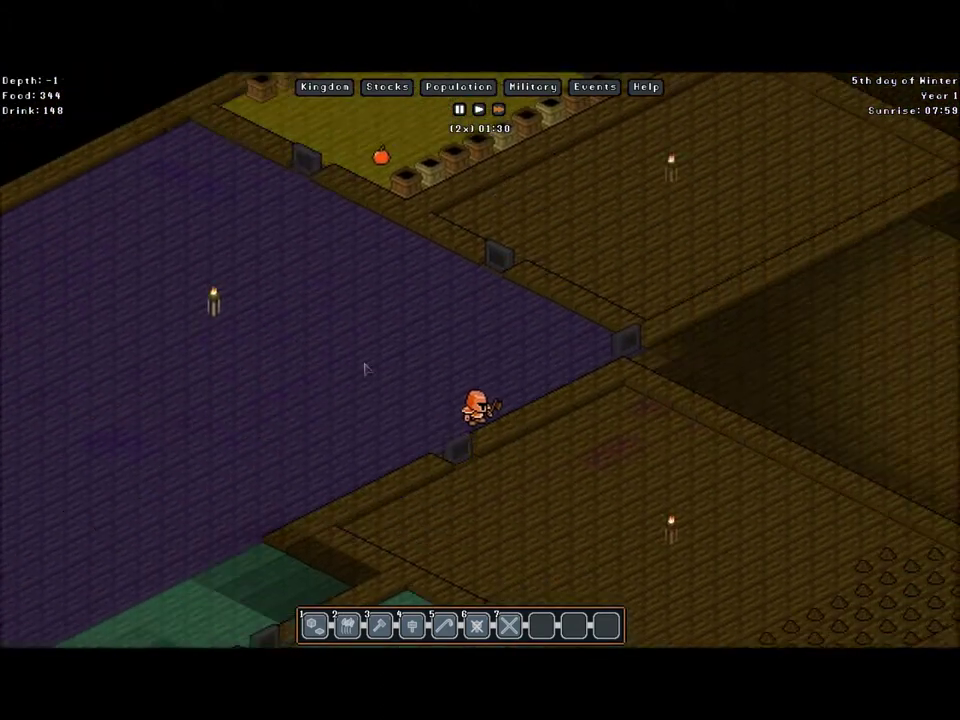
{"action": "left_click_drag", "start_coordinate": [365, 369], "coordinate": [206, 379]}
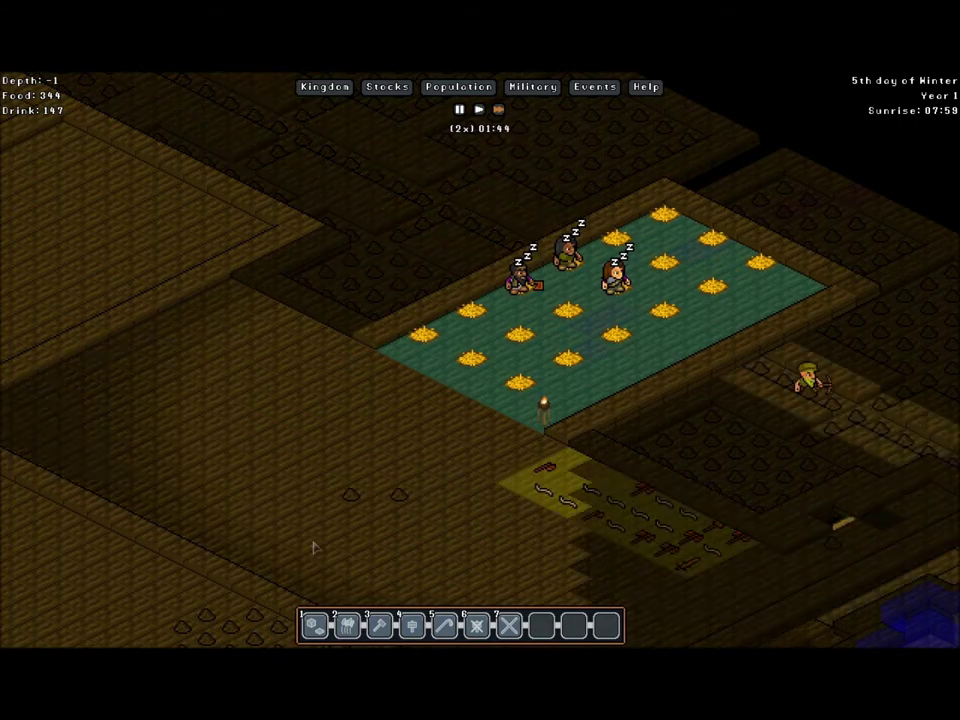
{"action": "scroll", "coordinate": [534, 477], "scroll_direction": "up", "scroll_amount": 1}
{"action": "key", "text": "a"}
{"action": "left_click", "coordinate": [281, 286]}
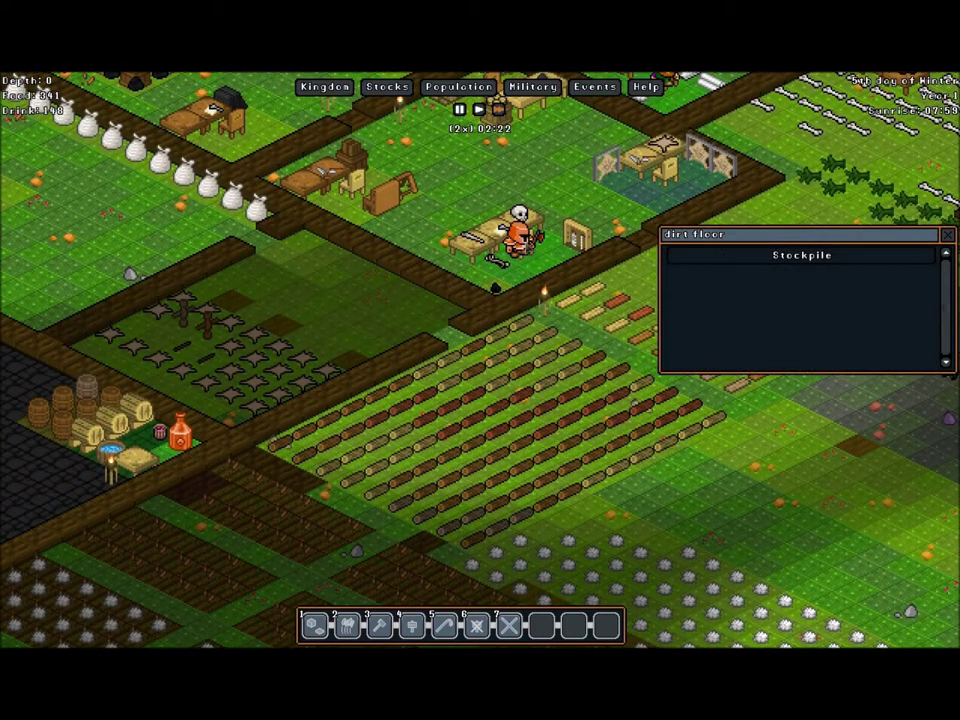
{"action": "left_click", "coordinate": [802, 255]}
{"action": "left_click", "coordinate": [450, 279]}
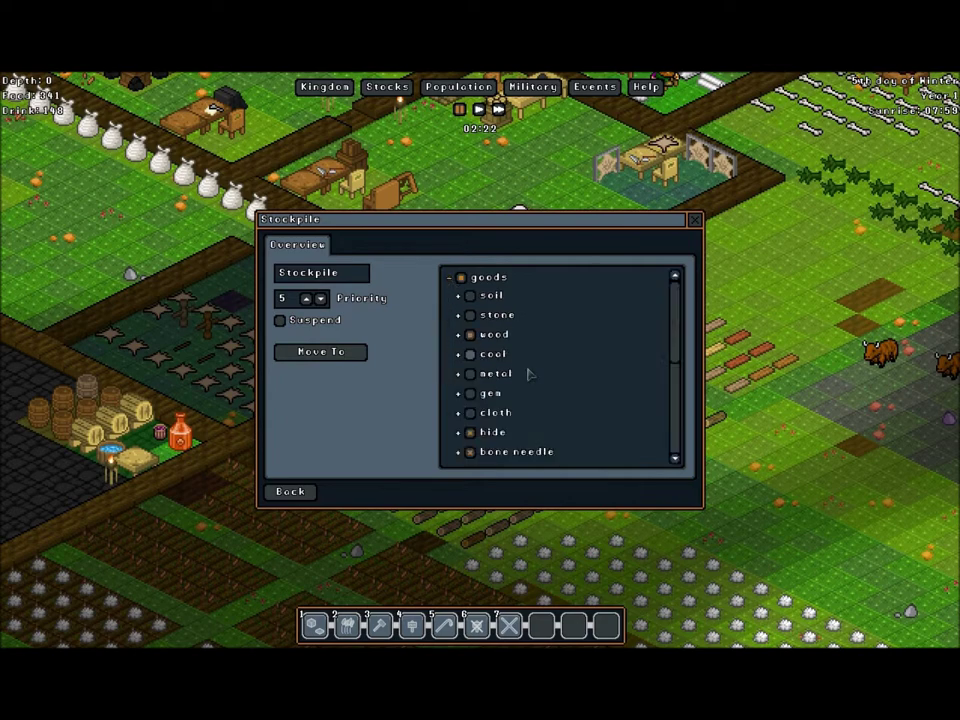
{"action": "scroll", "coordinate": [461, 394], "scroll_direction": "down", "scroll_amount": 2}
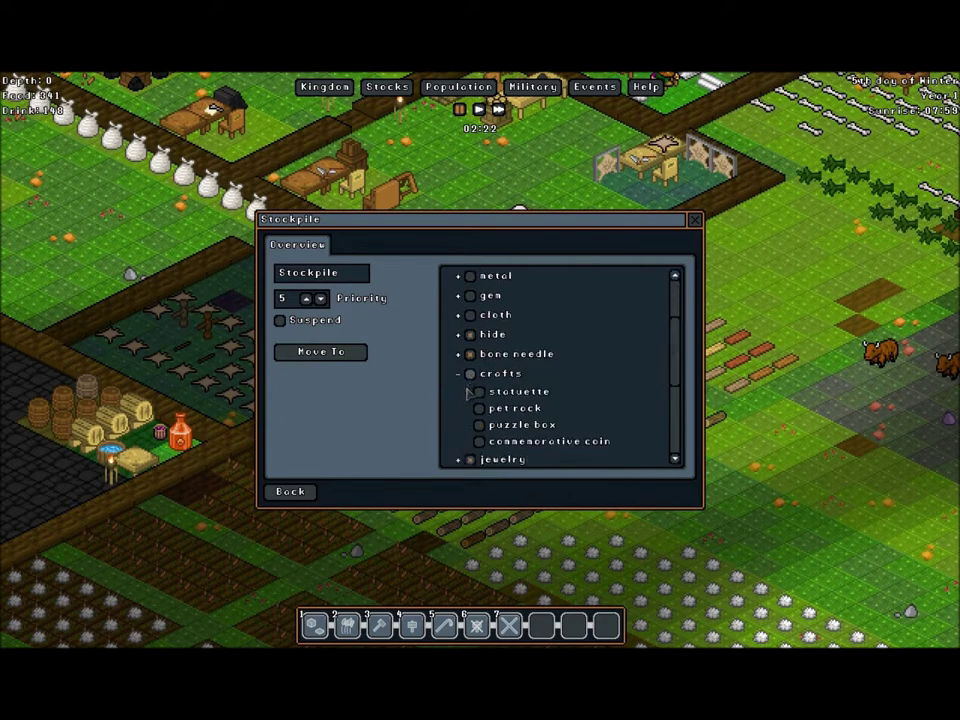
{"action": "left_click", "coordinate": [459, 352]}
{"action": "scroll", "coordinate": [461, 358], "scroll_direction": "down", "scroll_amount": 2}
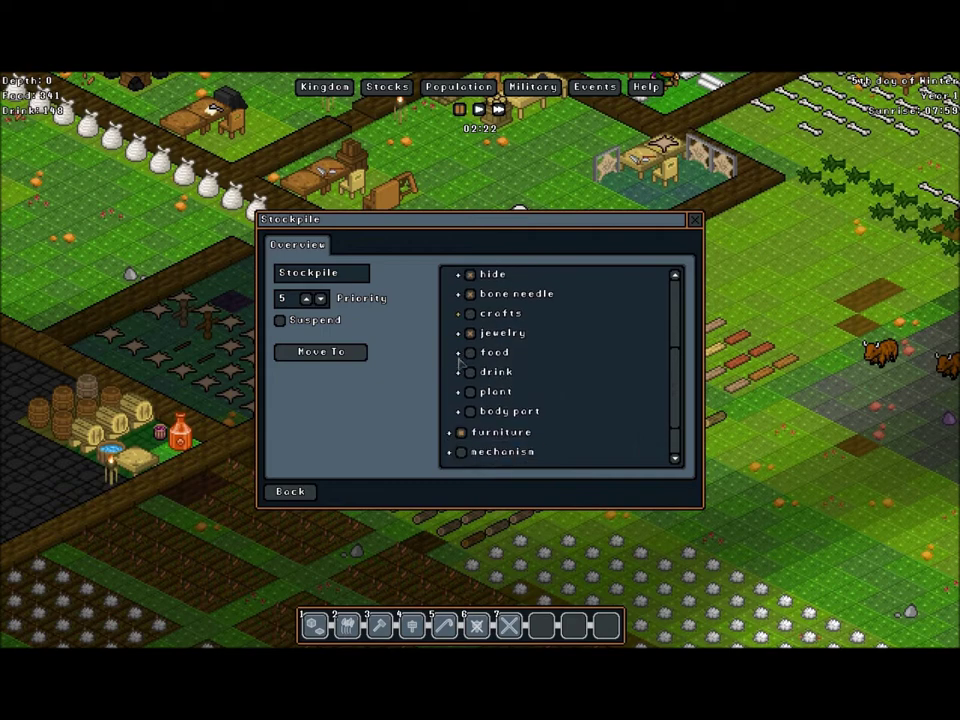
{"action": "scroll", "coordinate": [457, 398], "scroll_direction": "down", "scroll_amount": 2}
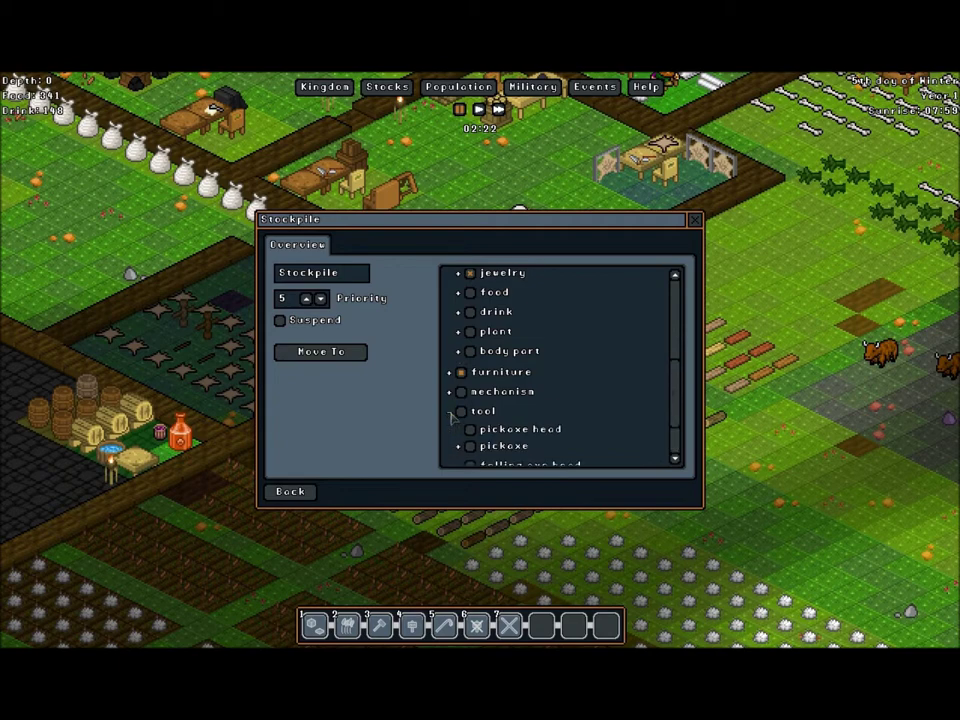
{"action": "scroll", "coordinate": [450, 418], "scroll_direction": "down", "scroll_amount": 2}
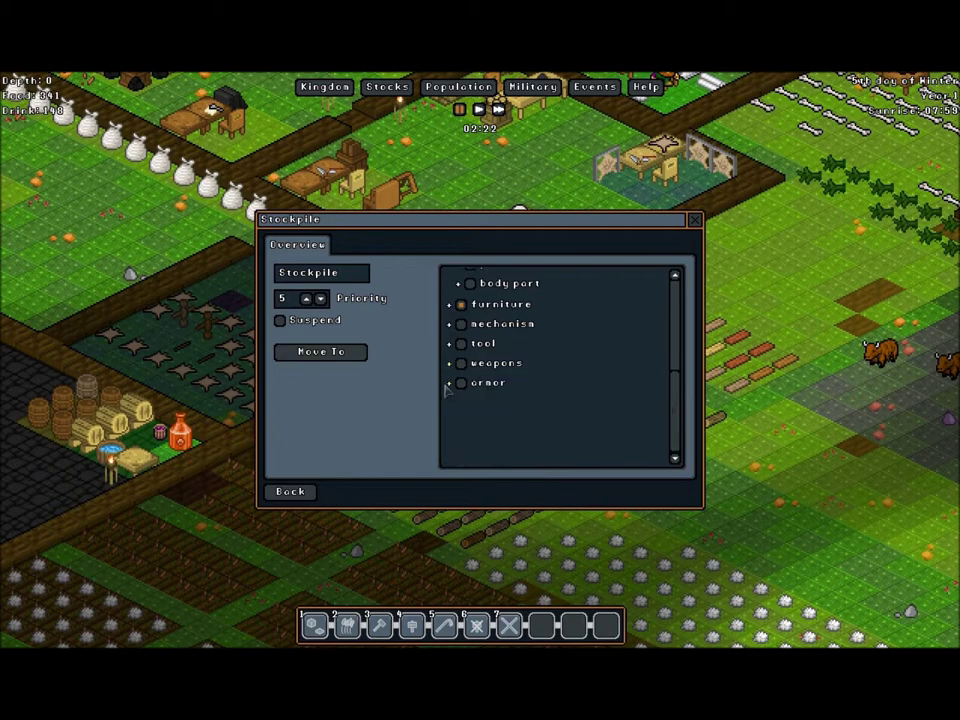
{"action": "left_click", "coordinate": [449, 389]}
{"action": "scroll", "coordinate": [440, 392], "scroll_direction": "down", "scroll_amount": 1}
{"action": "key", "text": "Escape"}
{"action": "left_click", "coordinate": [800, 254]}
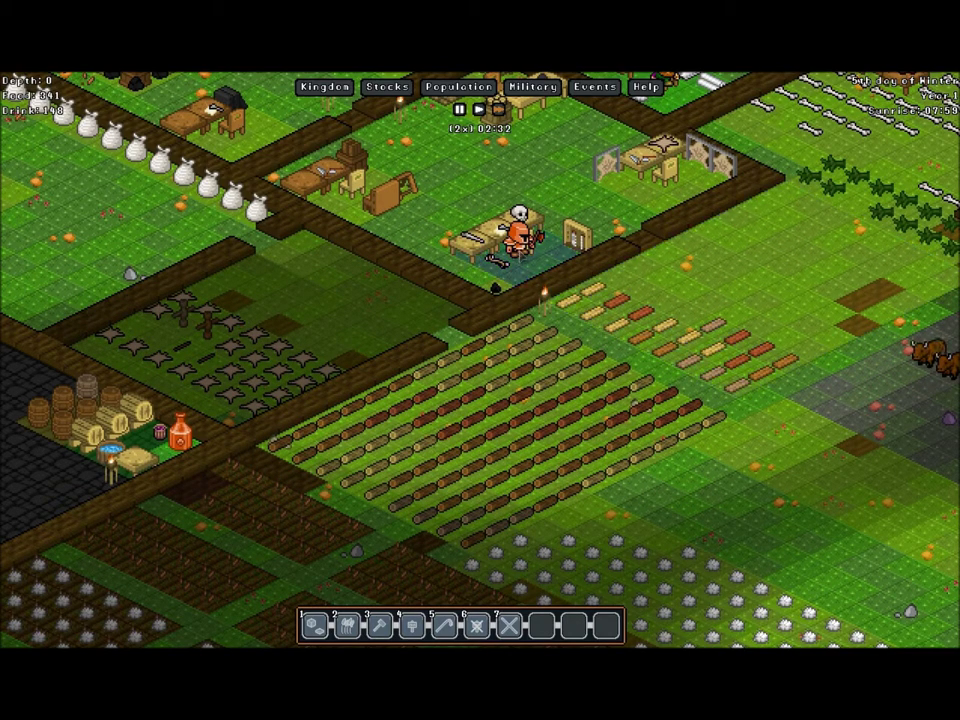
{"action": "key", "text": "w"}
{"action": "key", "text": "s"}
{"action": "key", "text": "a"}
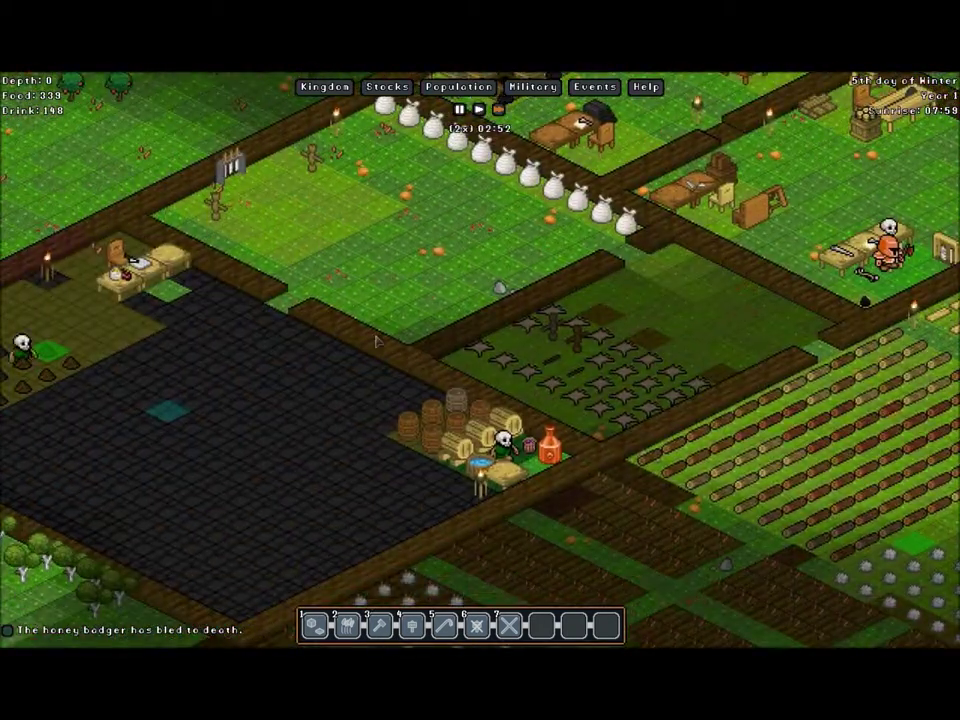
{"action": "key", "text": "a"}
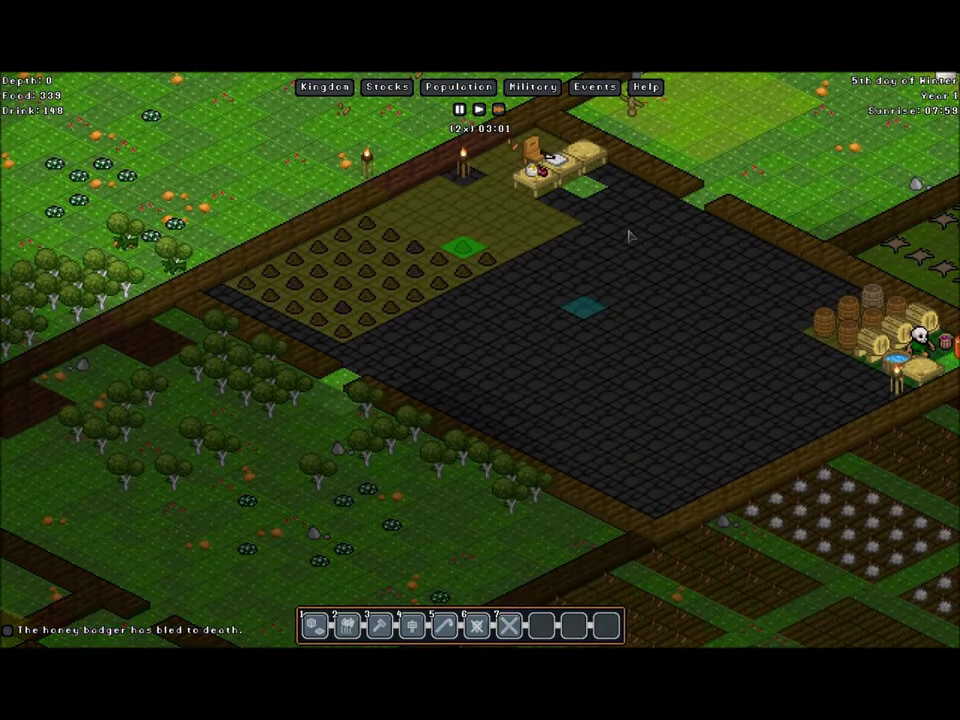
{"action": "key", "text": "d"}
{"action": "left_click", "coordinate": [650, 248]}
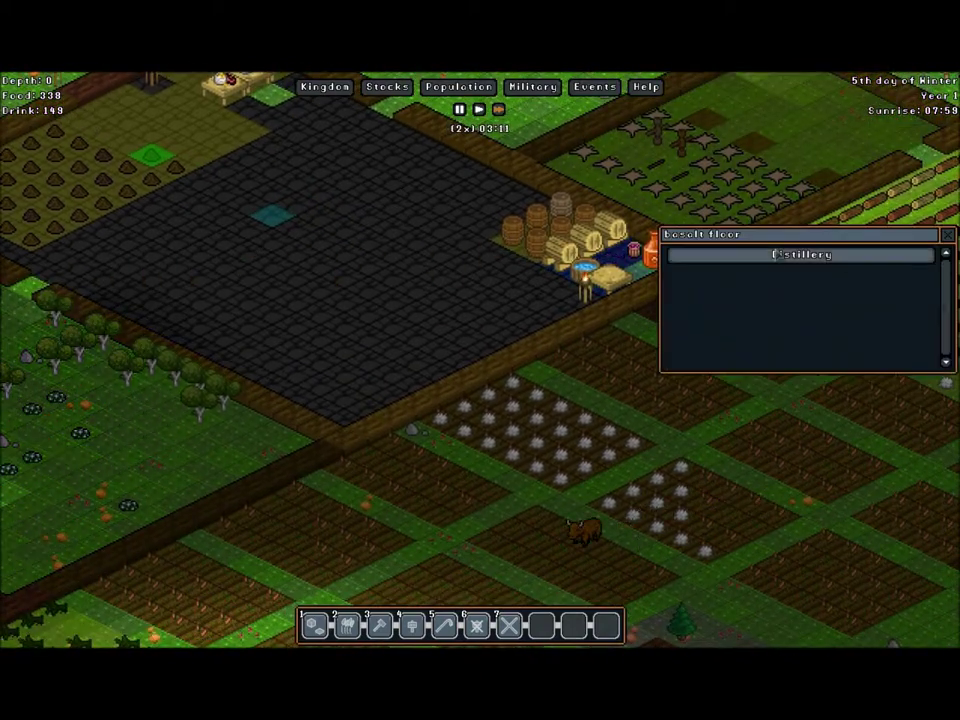
{"action": "left_click", "coordinate": [774, 254]}
{"action": "left_click", "coordinate": [240, 209]}
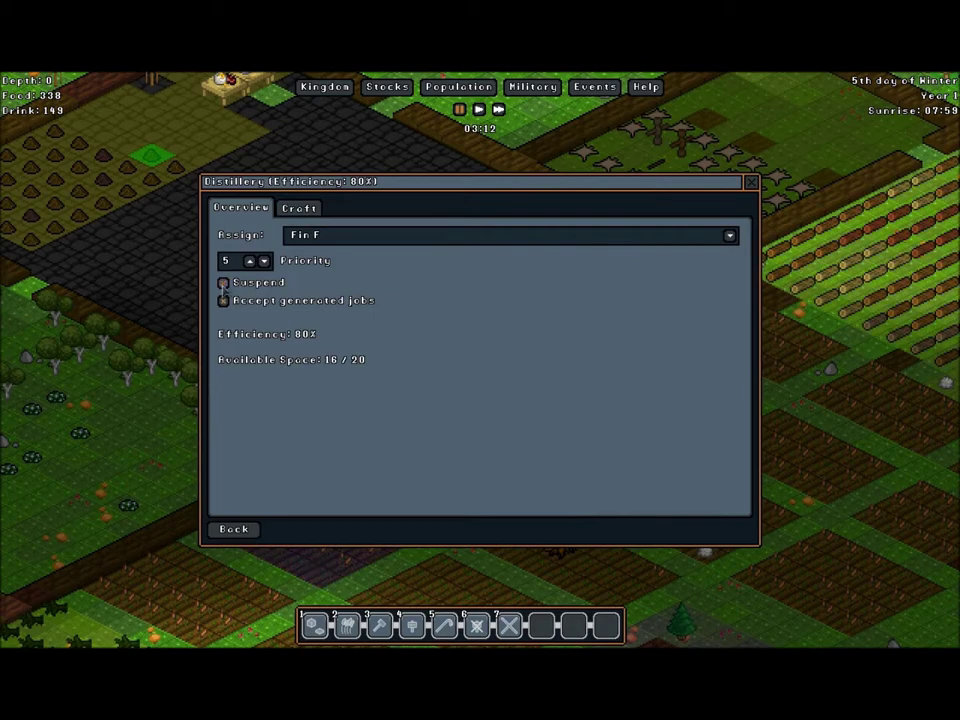
{"action": "left_click", "coordinate": [751, 184]}
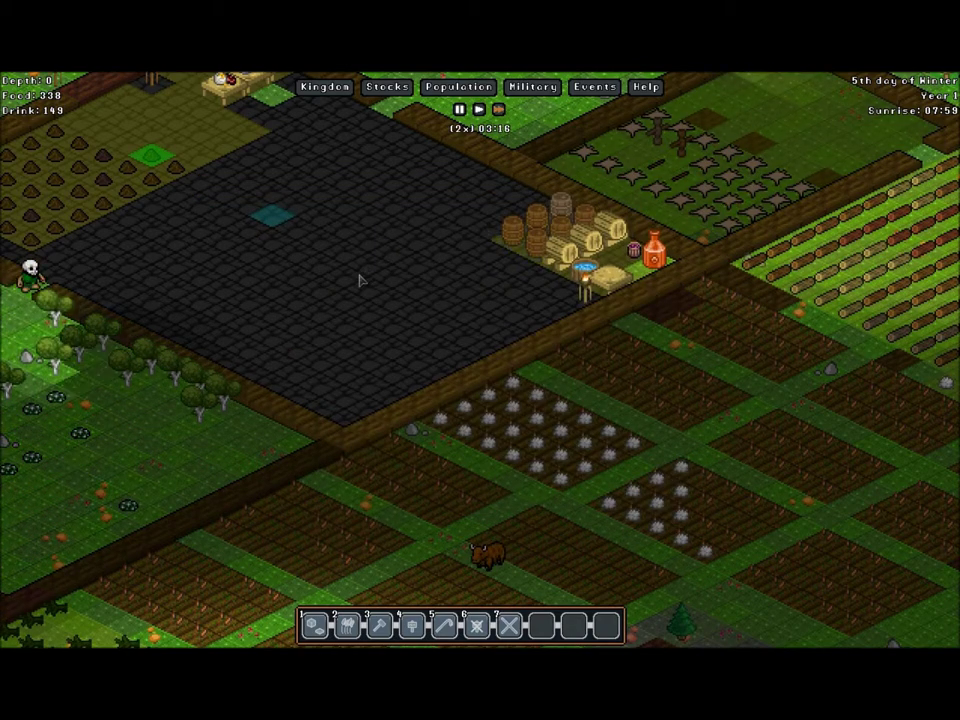